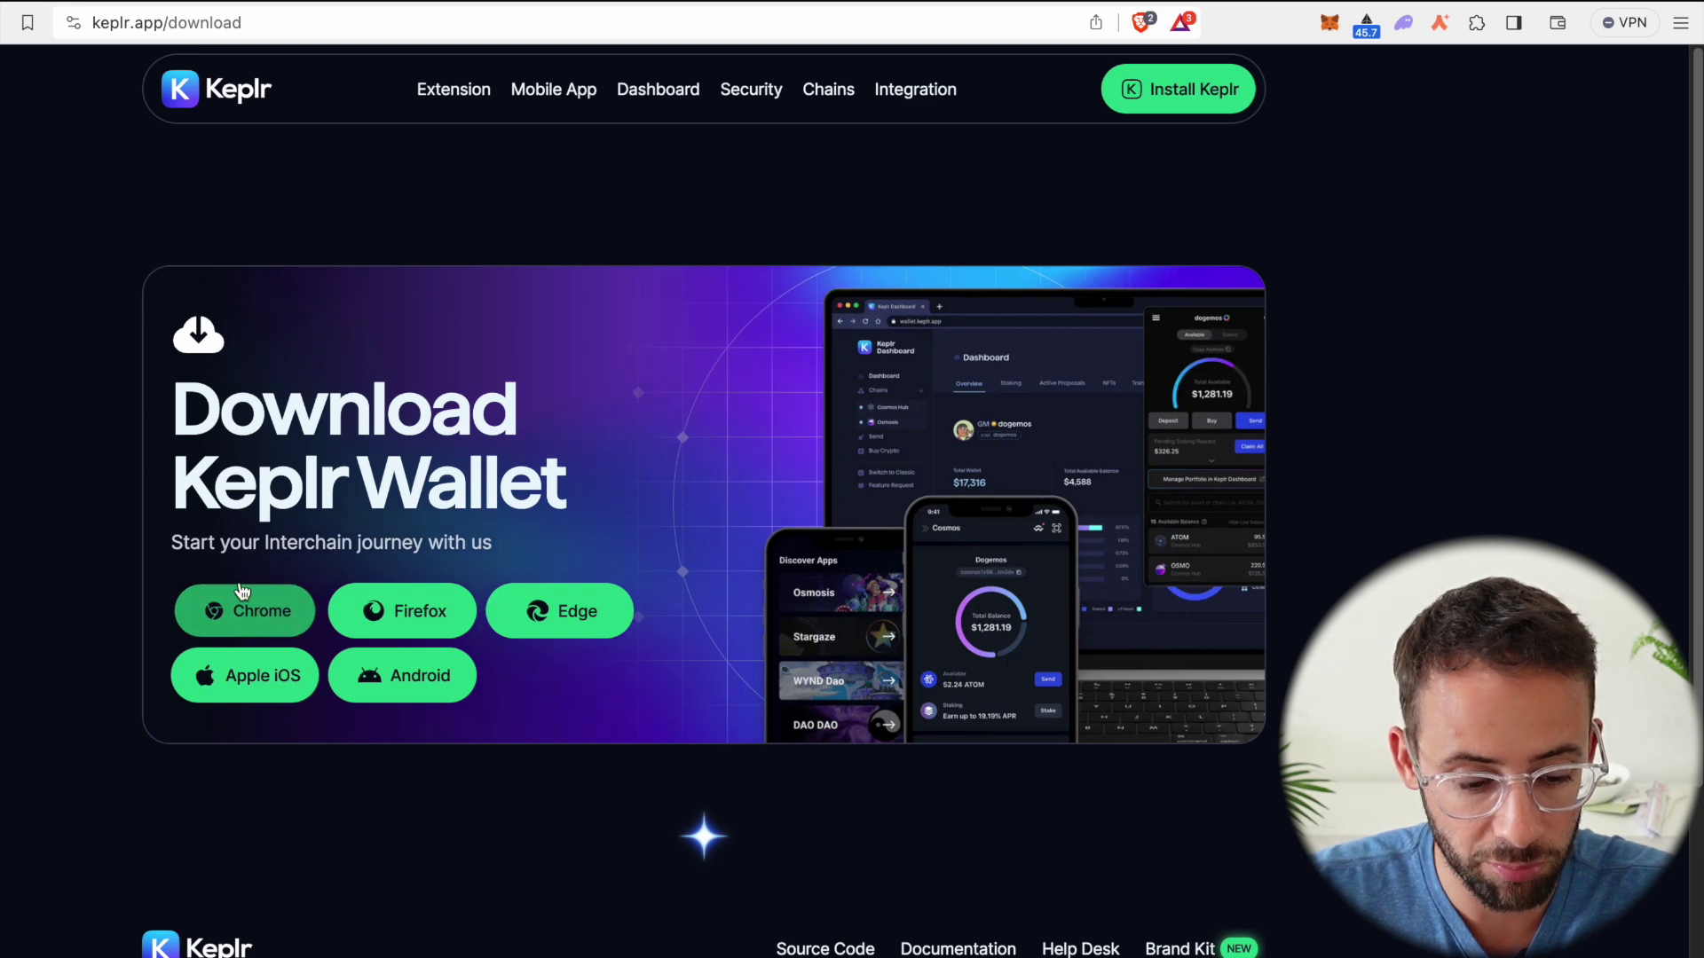
Choose the Chrome version of Keplr Wallet on the keplr.app download page.
{"action": "left_click", "coordinate": [280, 601]}
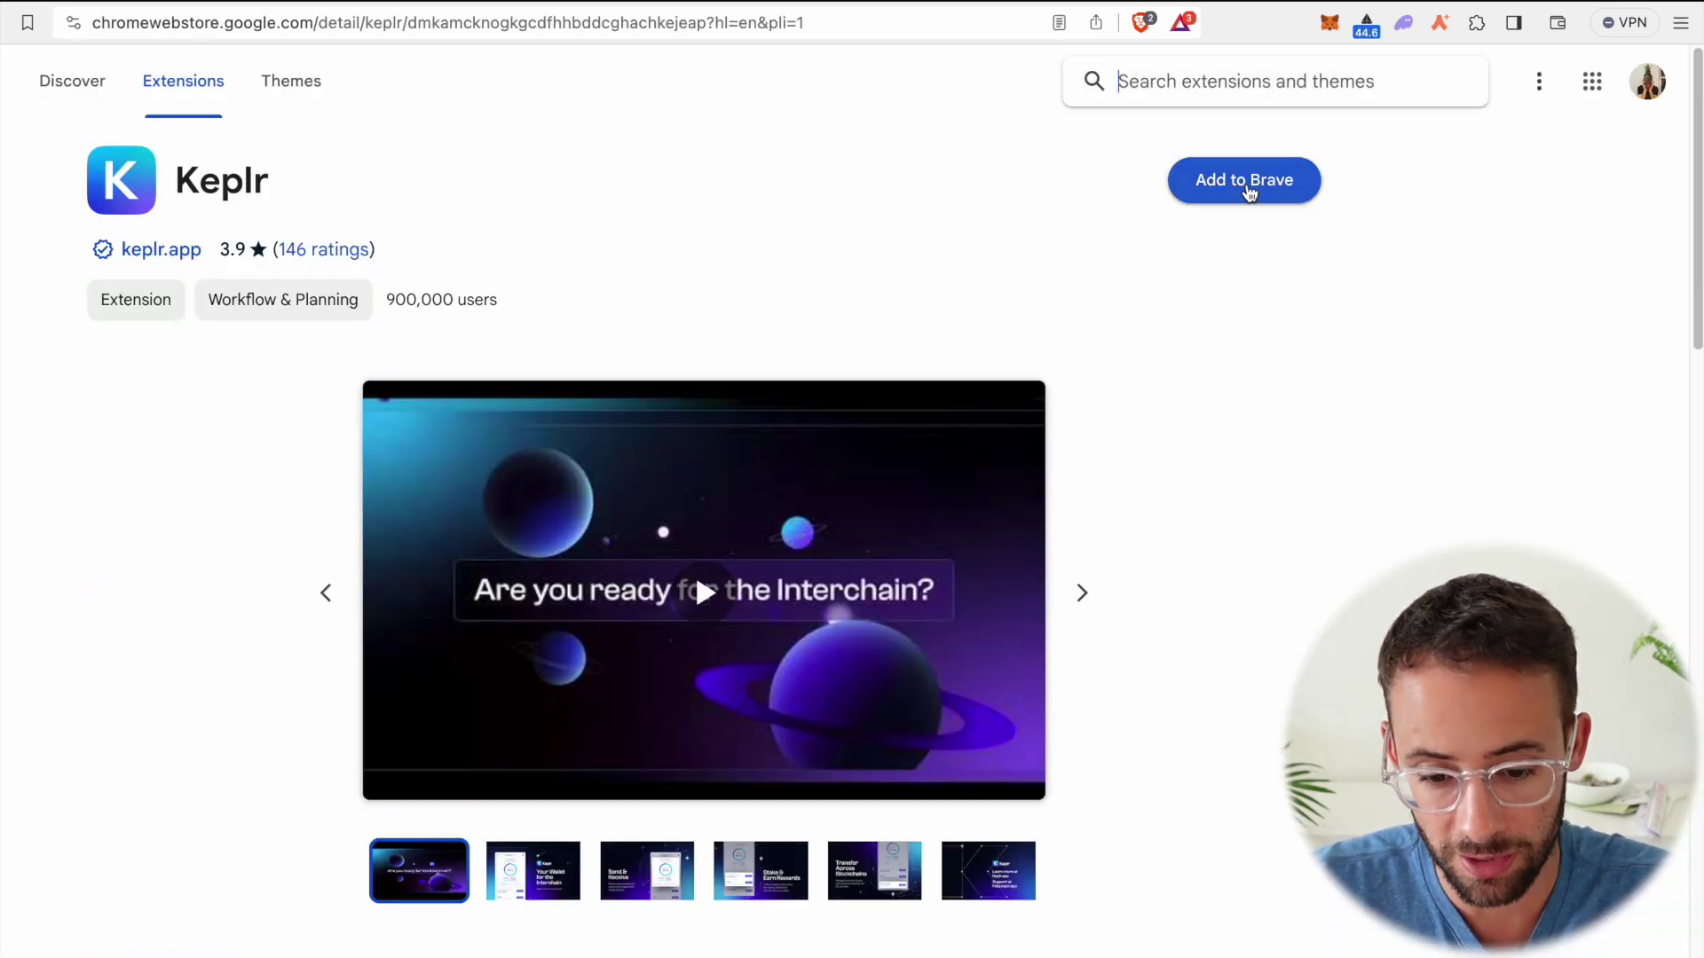
Add the Keplr extension to Brave from its Chrome Web Store listing.
{"action": "left_click", "coordinate": [1273, 188]}
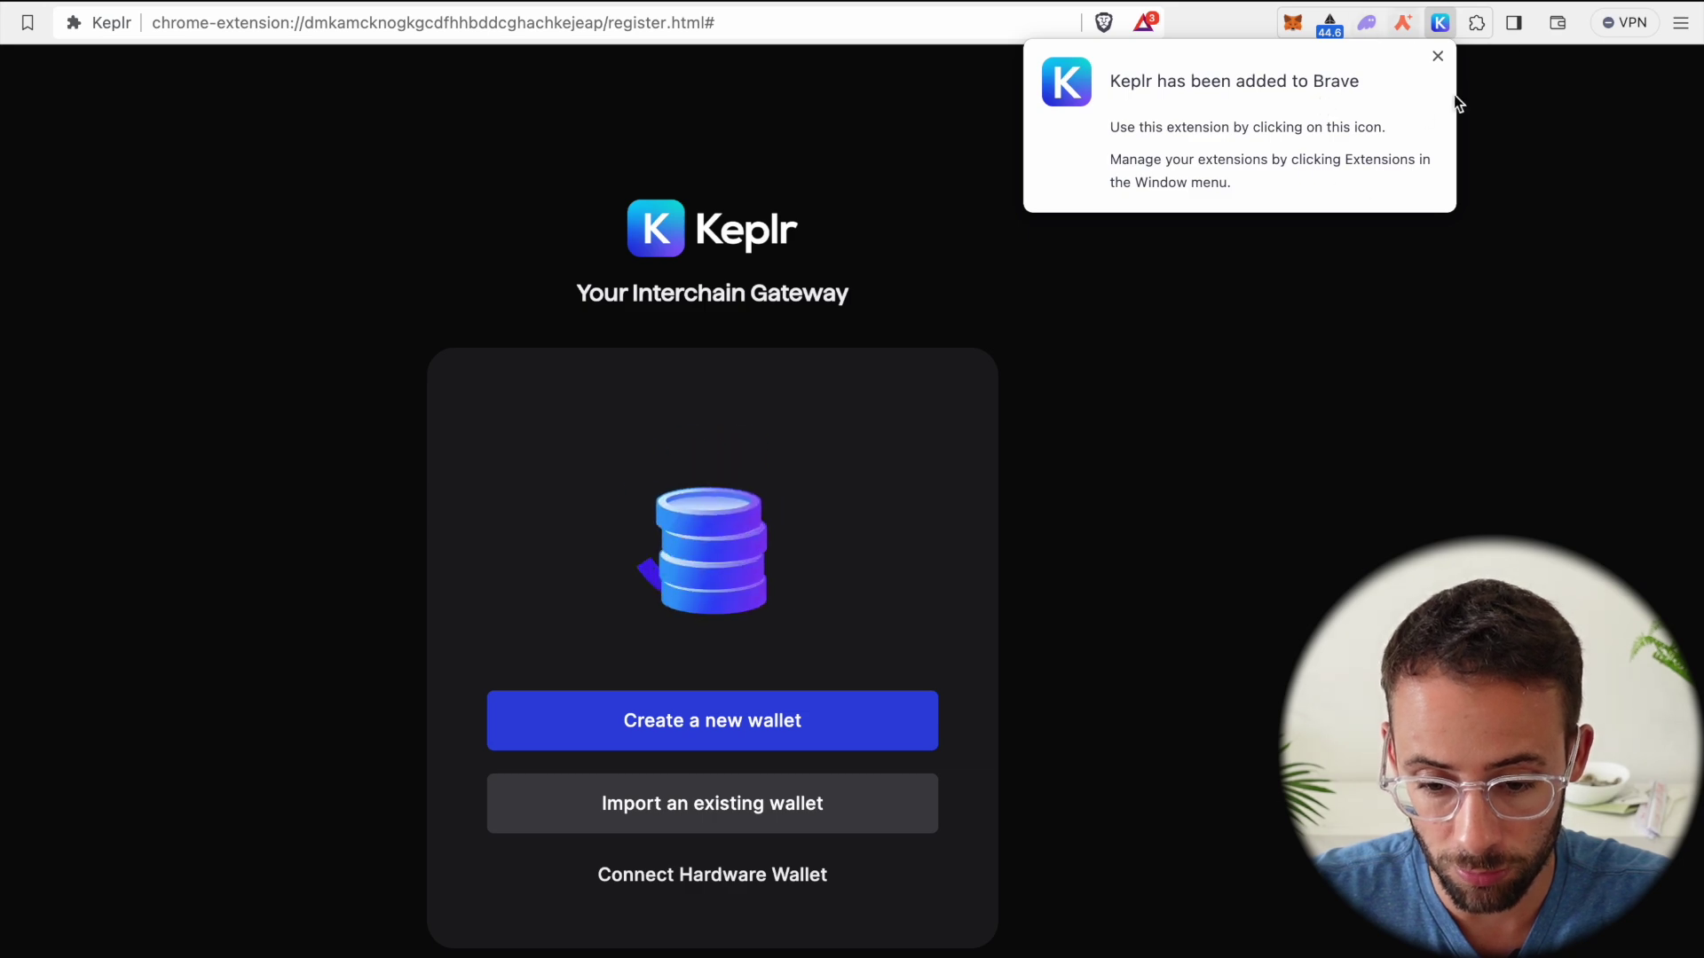
Close the 'Keplr has been added' notice and pin Keplr to the Brave toolbar.
{"action": "left_click", "coordinate": [1436, 57]}
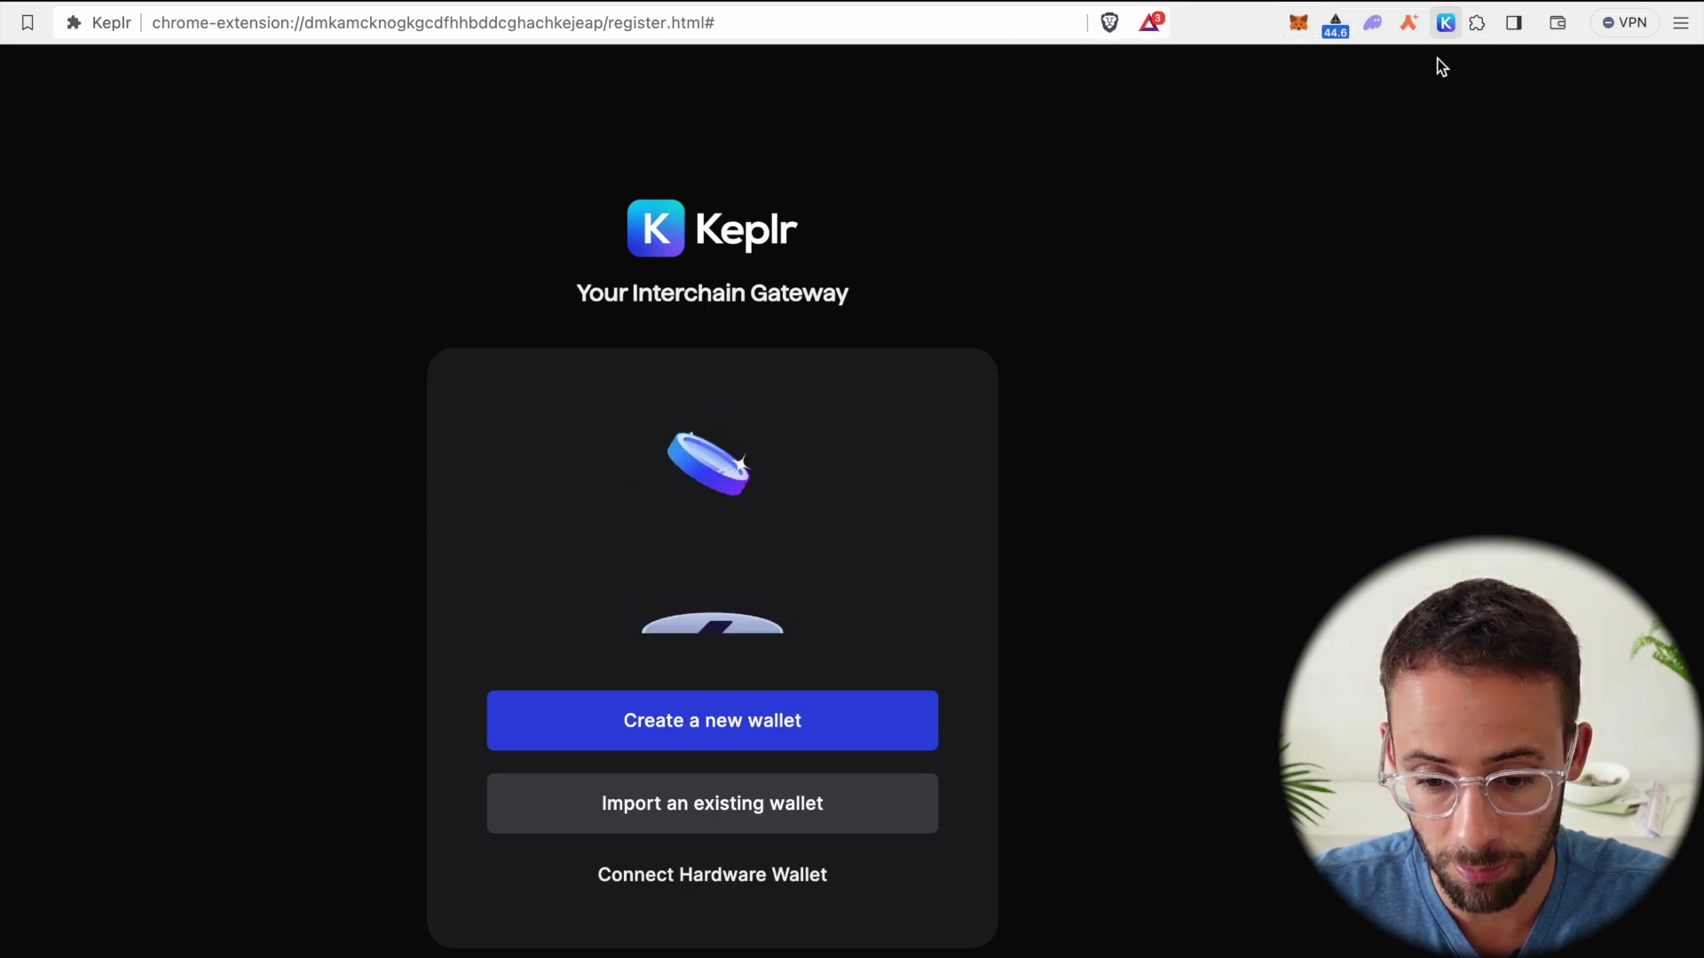
{"action": "left_click", "coordinate": [1476, 22]}
{"action": "left_click", "coordinate": [1399, 389]}
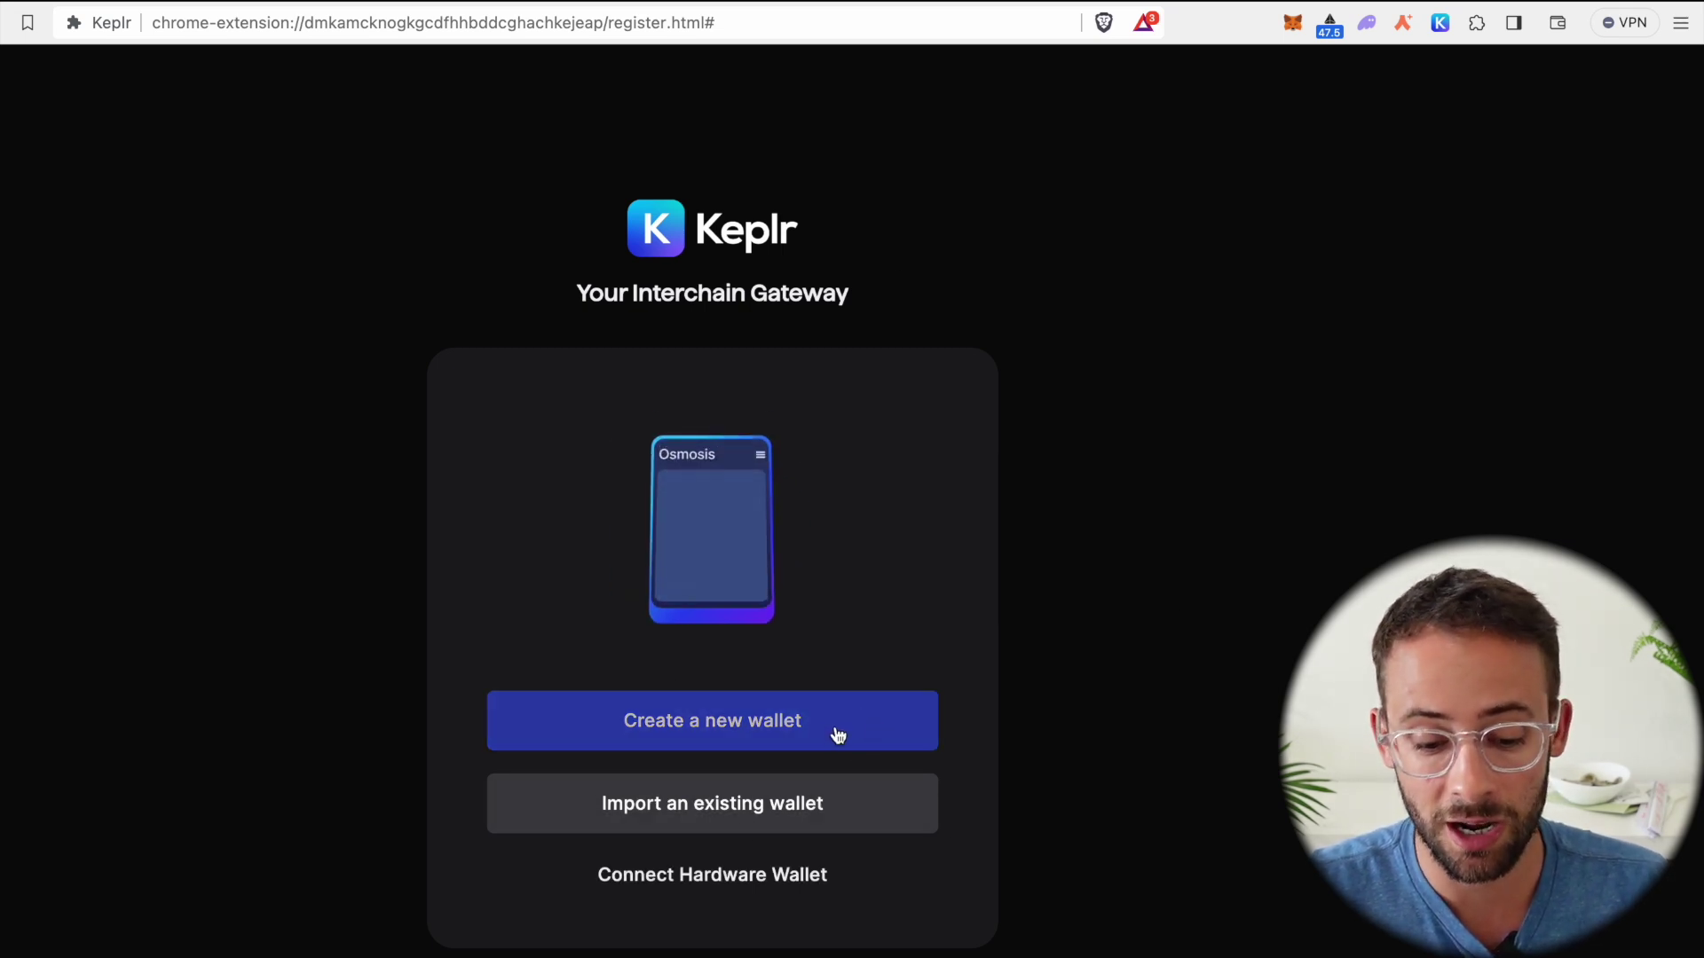
Start Keplr's Create a new wallet flow and continue to Step 3/3, Select Chains.
{"action": "left_click", "coordinate": [936, 740]}
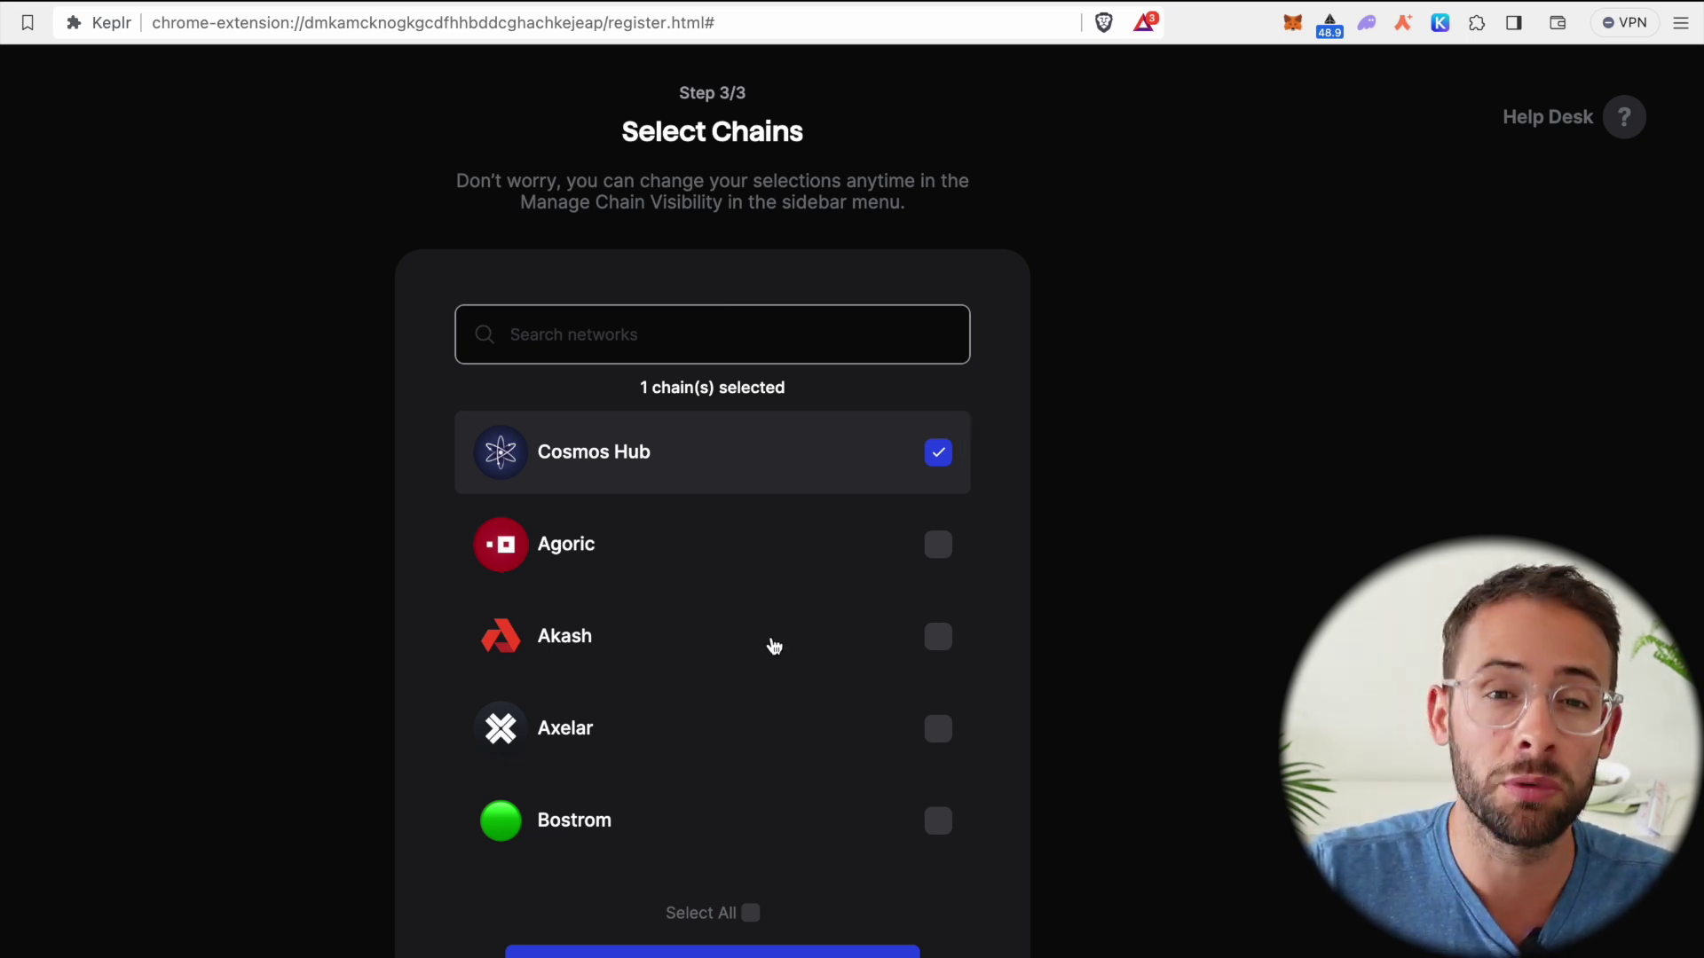
Tick Celestia alongside Cosmos Hub in the chain list and save the selection.
{"action": "scroll", "coordinate": [744, 637], "scroll_direction": "down", "scroll_amount": 3}
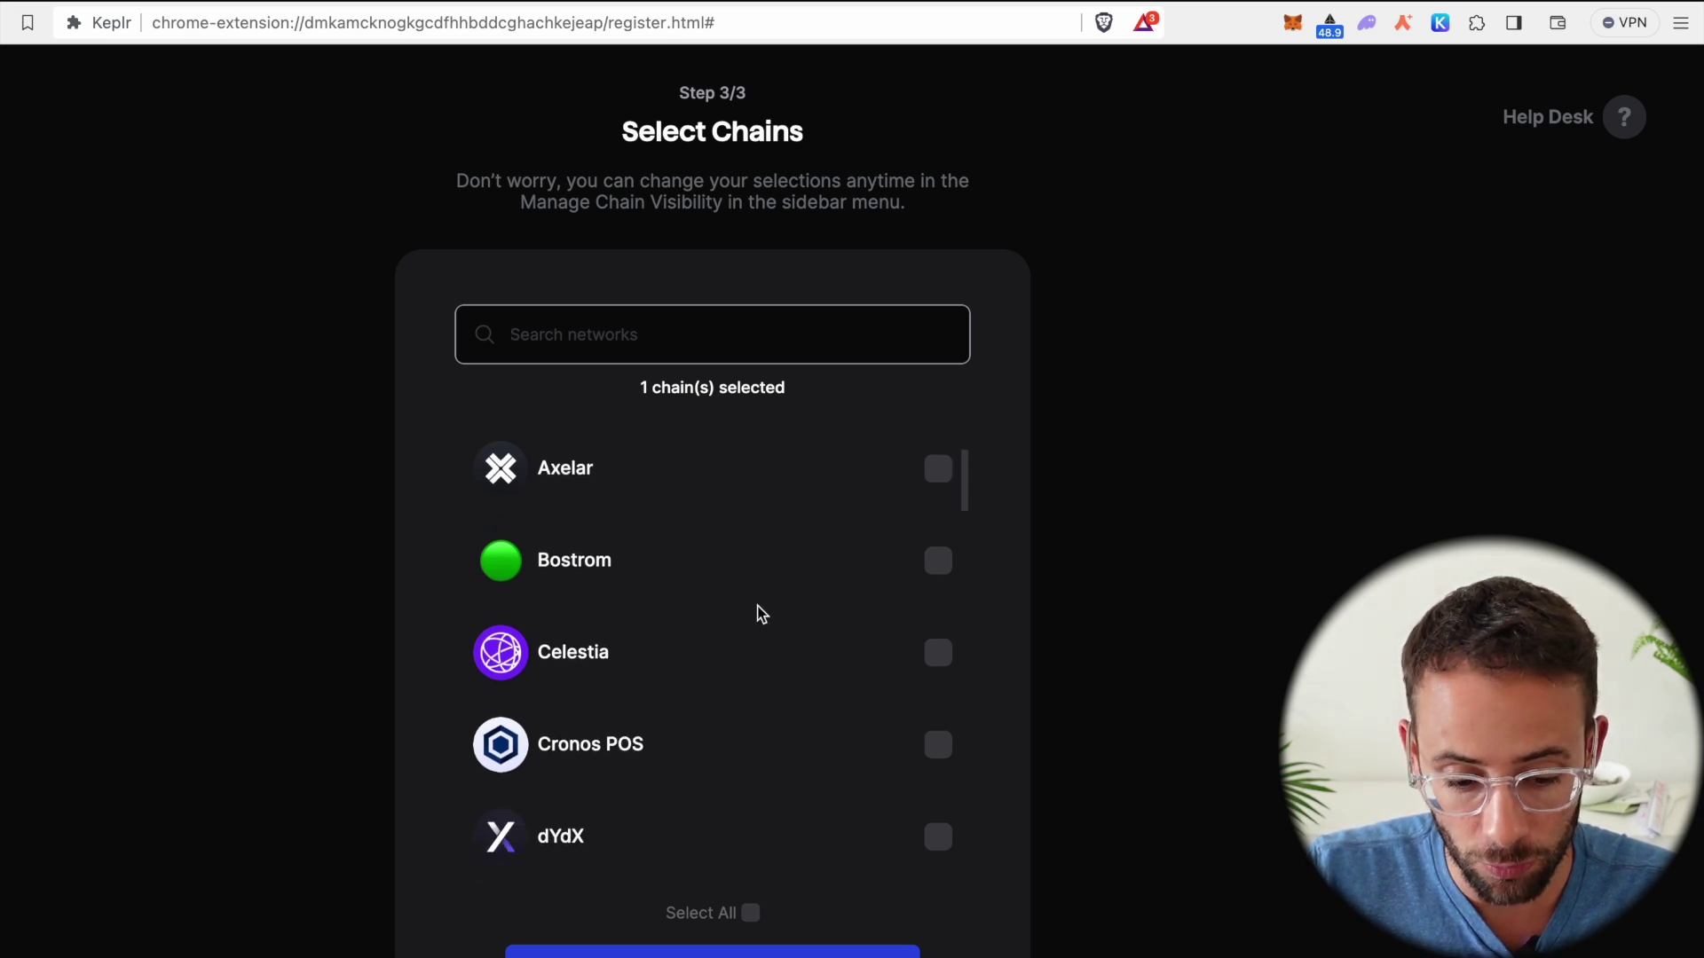
{"action": "left_click", "coordinate": [947, 657]}
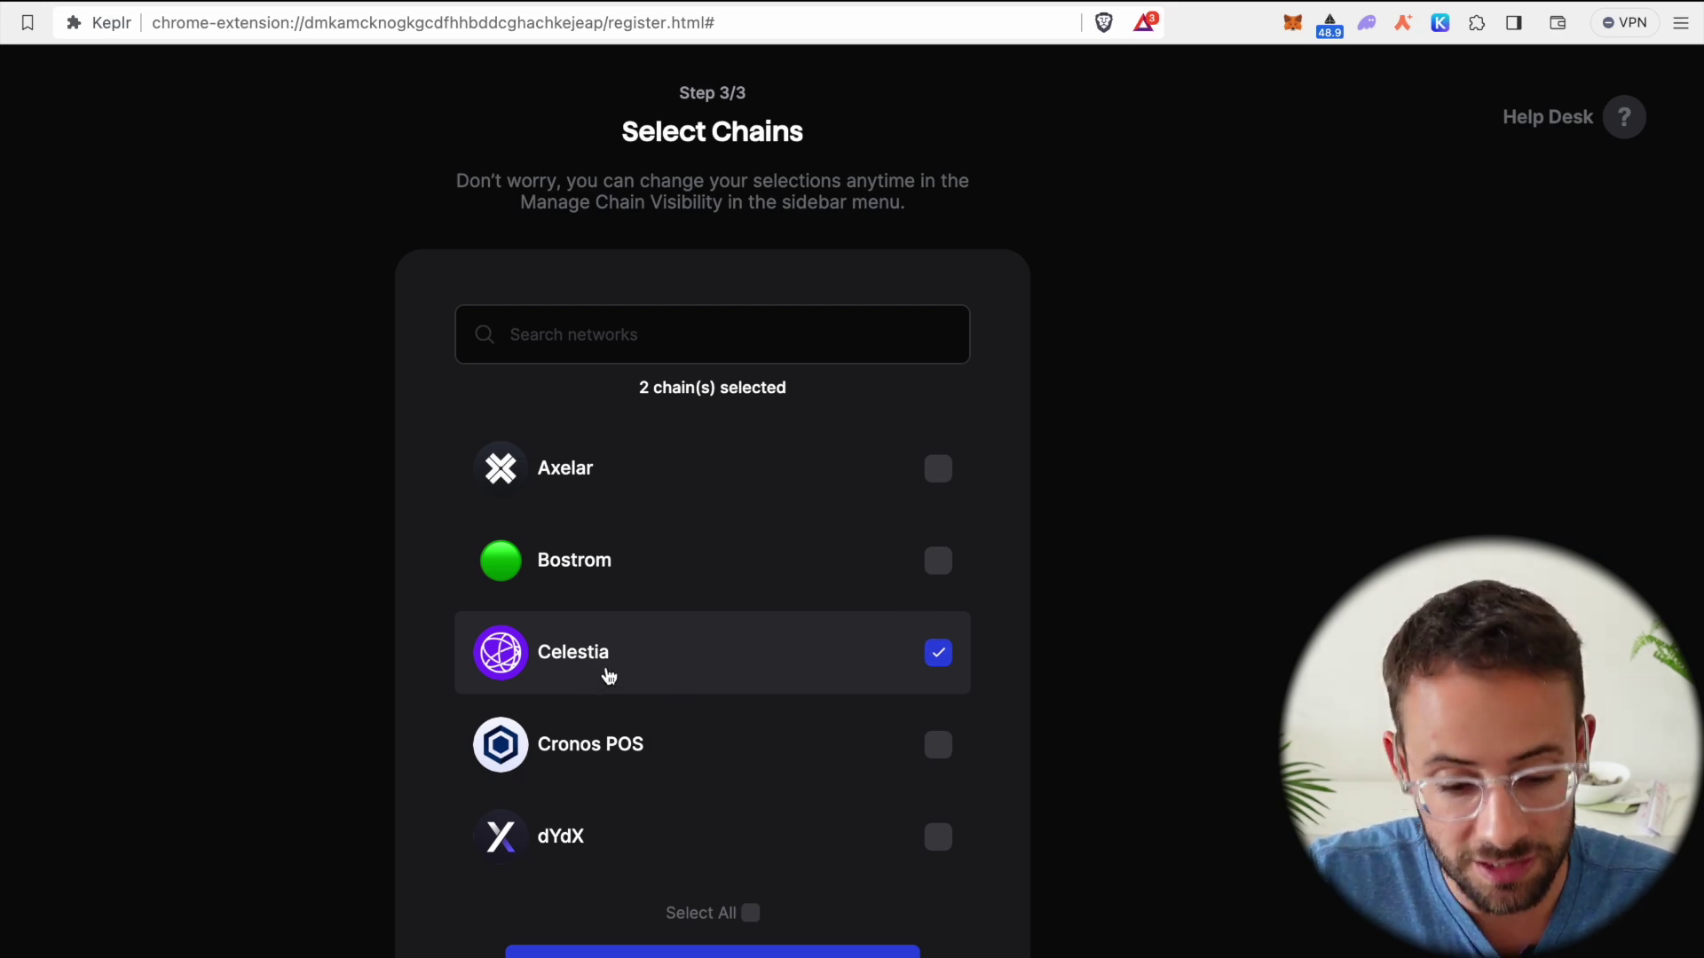
{"action": "scroll", "coordinate": [635, 674], "scroll_direction": "down", "scroll_amount": 1}
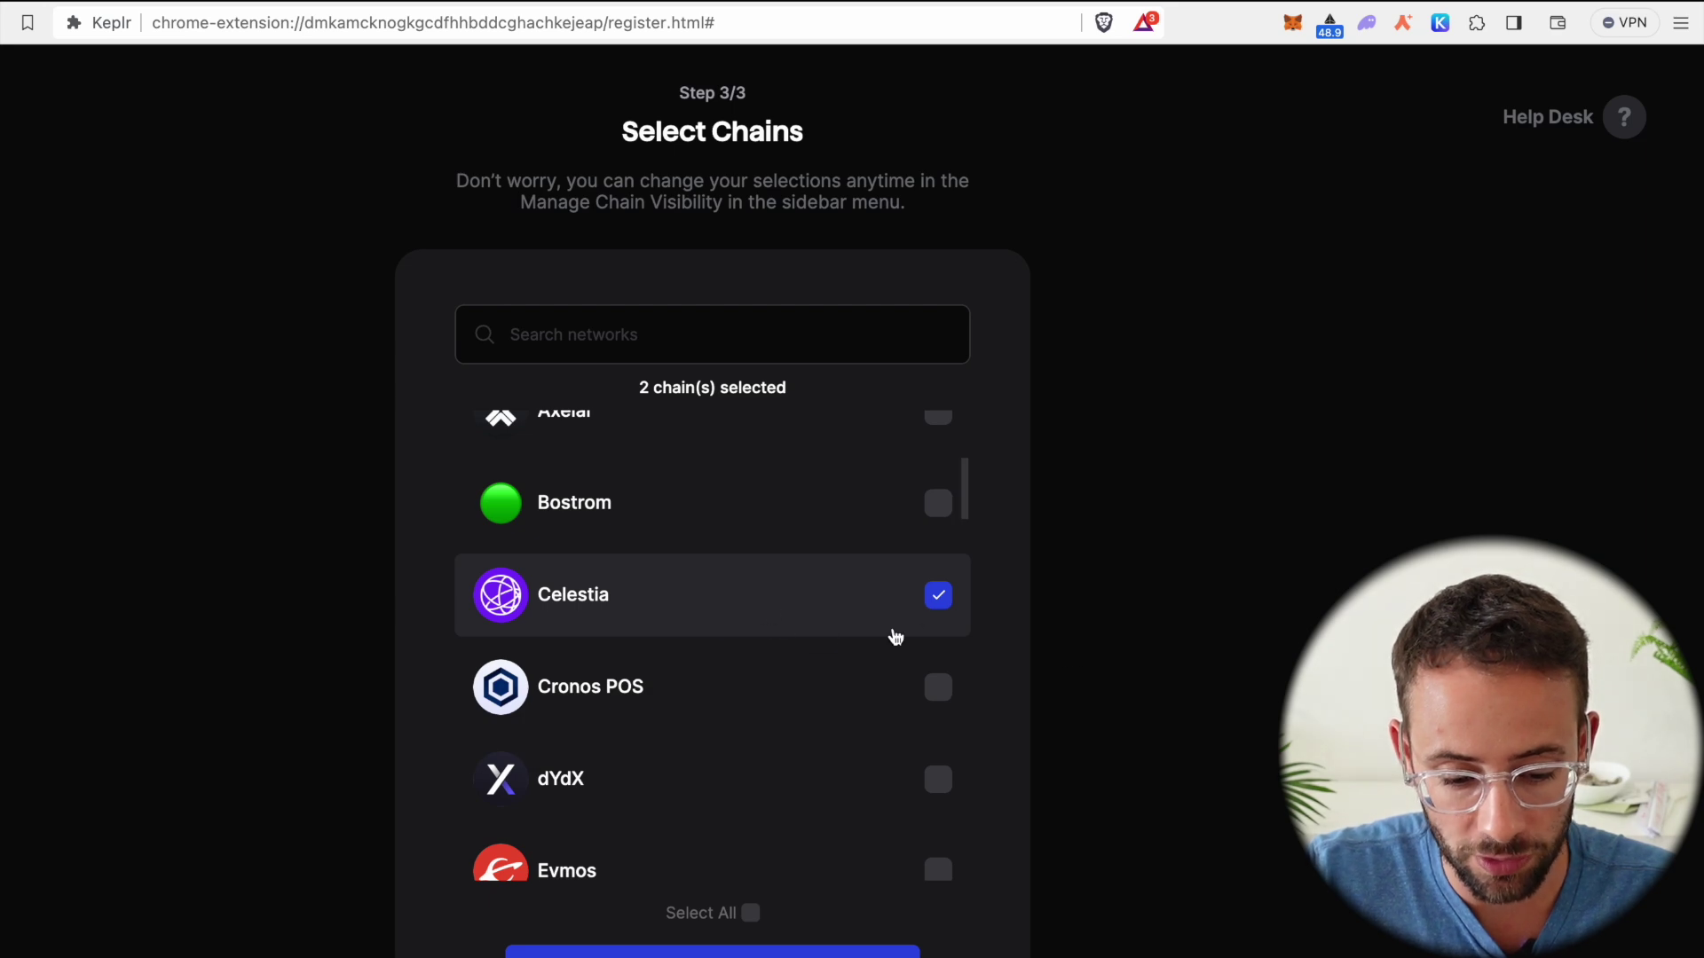
{"action": "scroll", "coordinate": [883, 568], "scroll_direction": "up", "scroll_amount": 5}
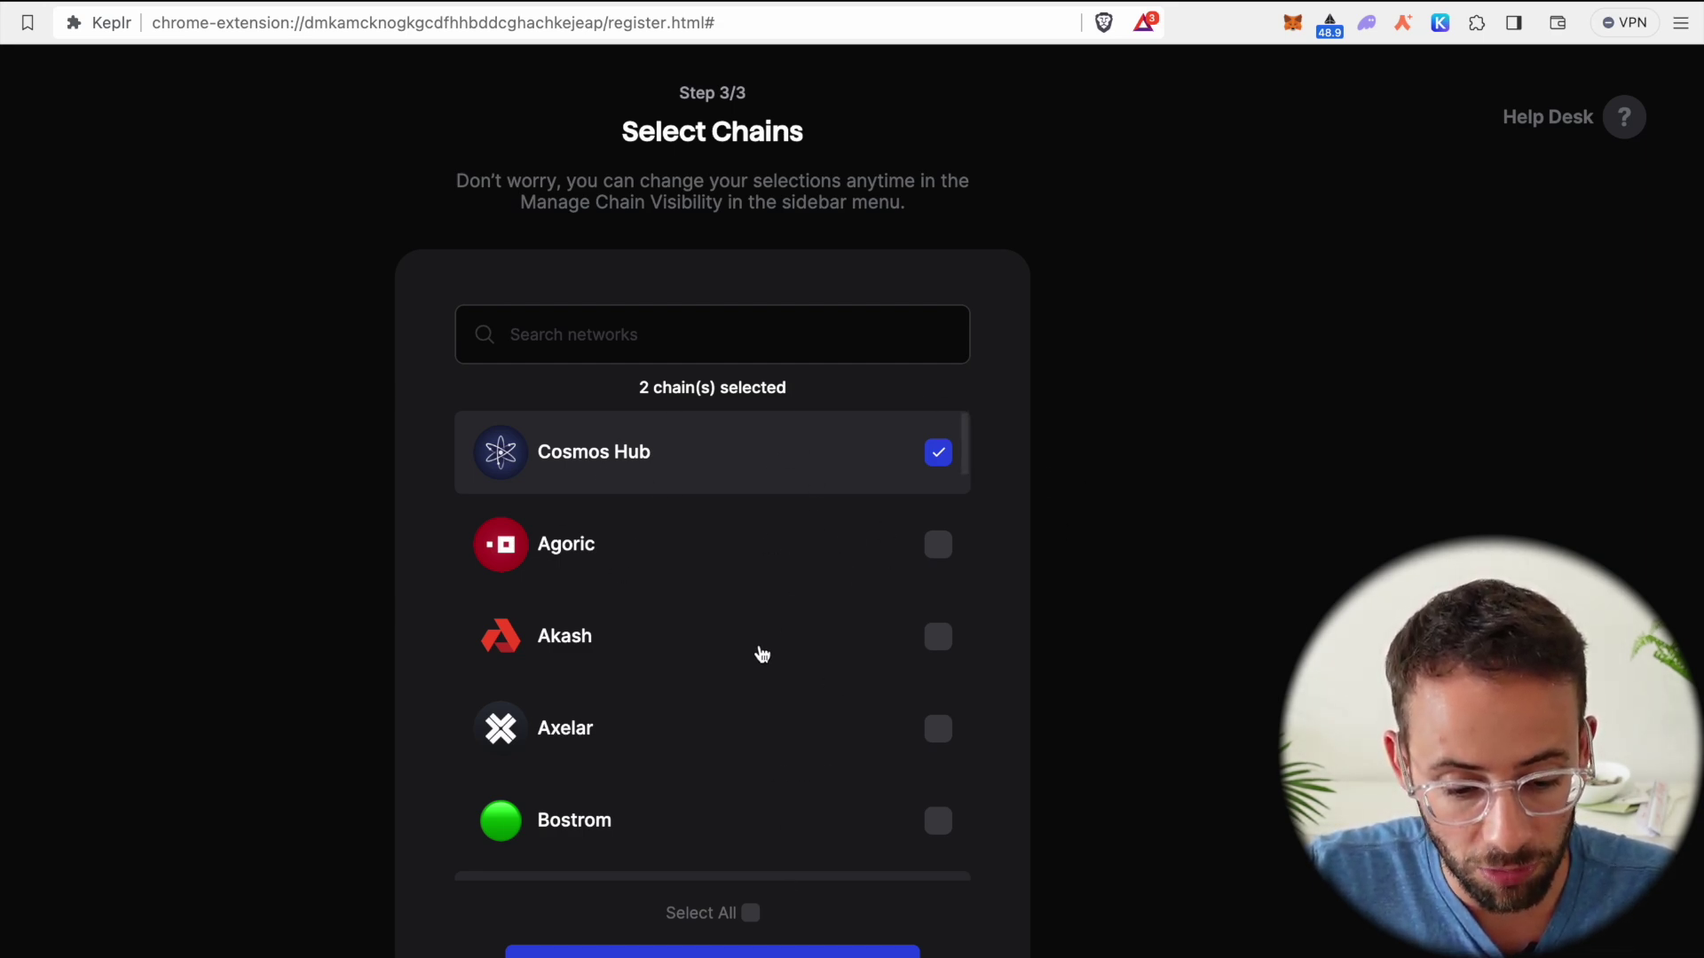
{"action": "scroll", "coordinate": [741, 740], "scroll_direction": "down", "scroll_amount": 4}
{"action": "scroll", "coordinate": [741, 739], "scroll_direction": "down", "scroll_amount": 4}
{"action": "scroll", "coordinate": [727, 716], "scroll_direction": "up", "scroll_amount": 8}
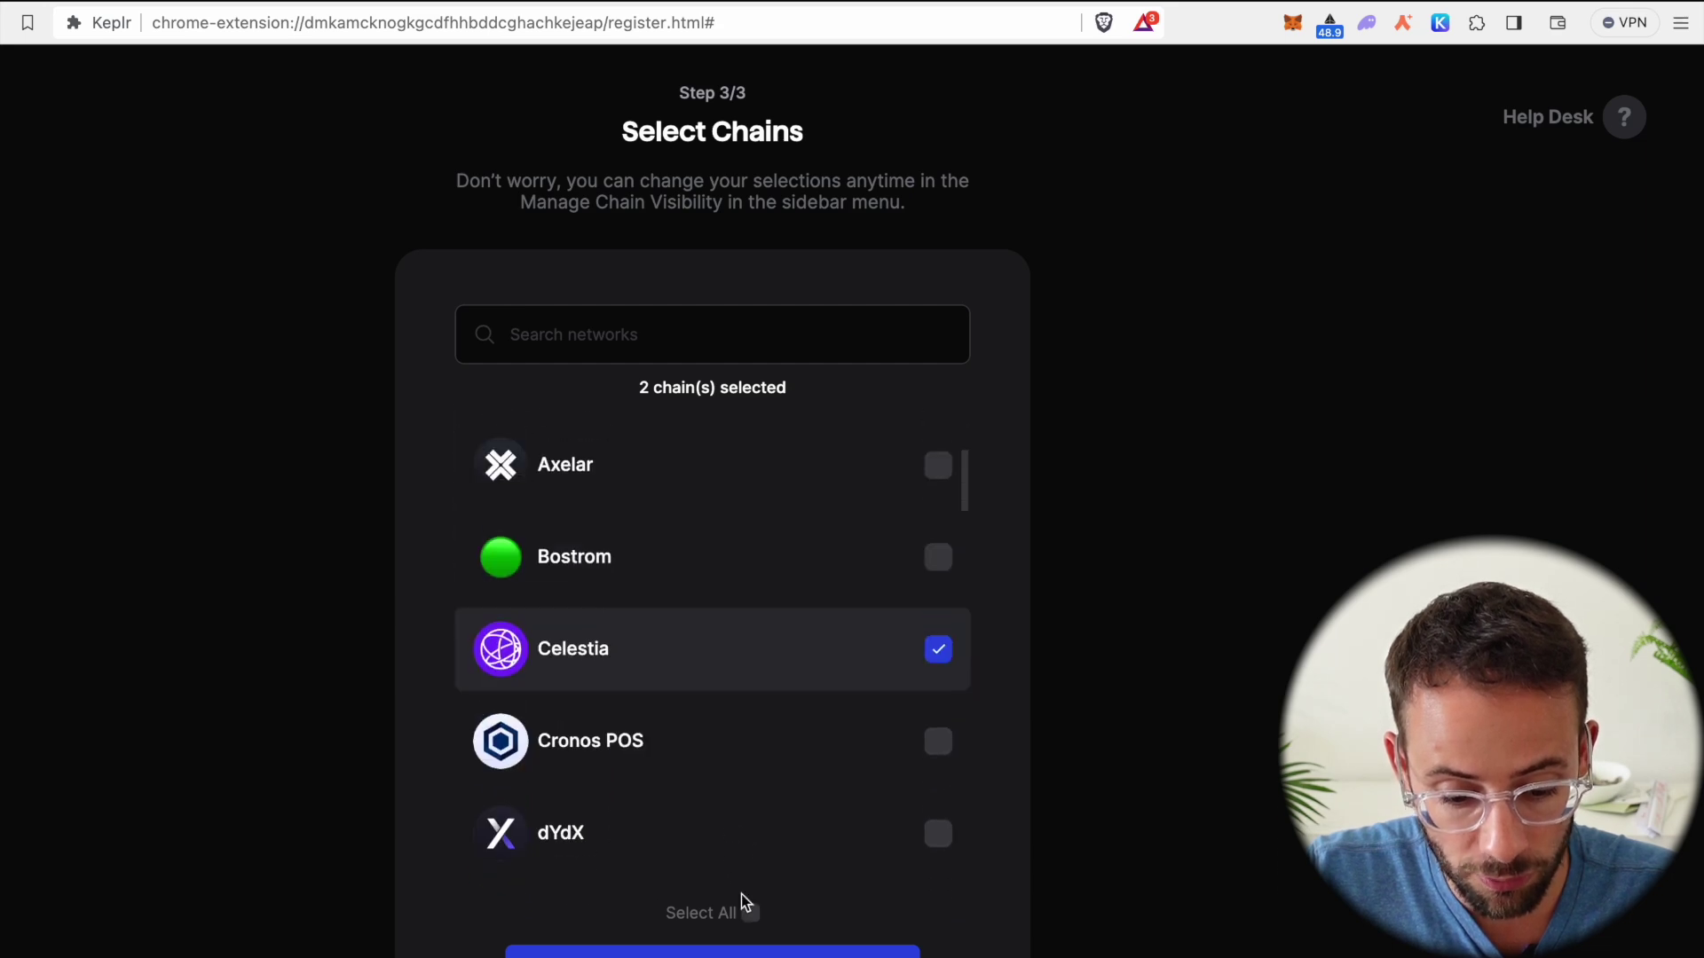
{"action": "left_click", "coordinate": [712, 952]}
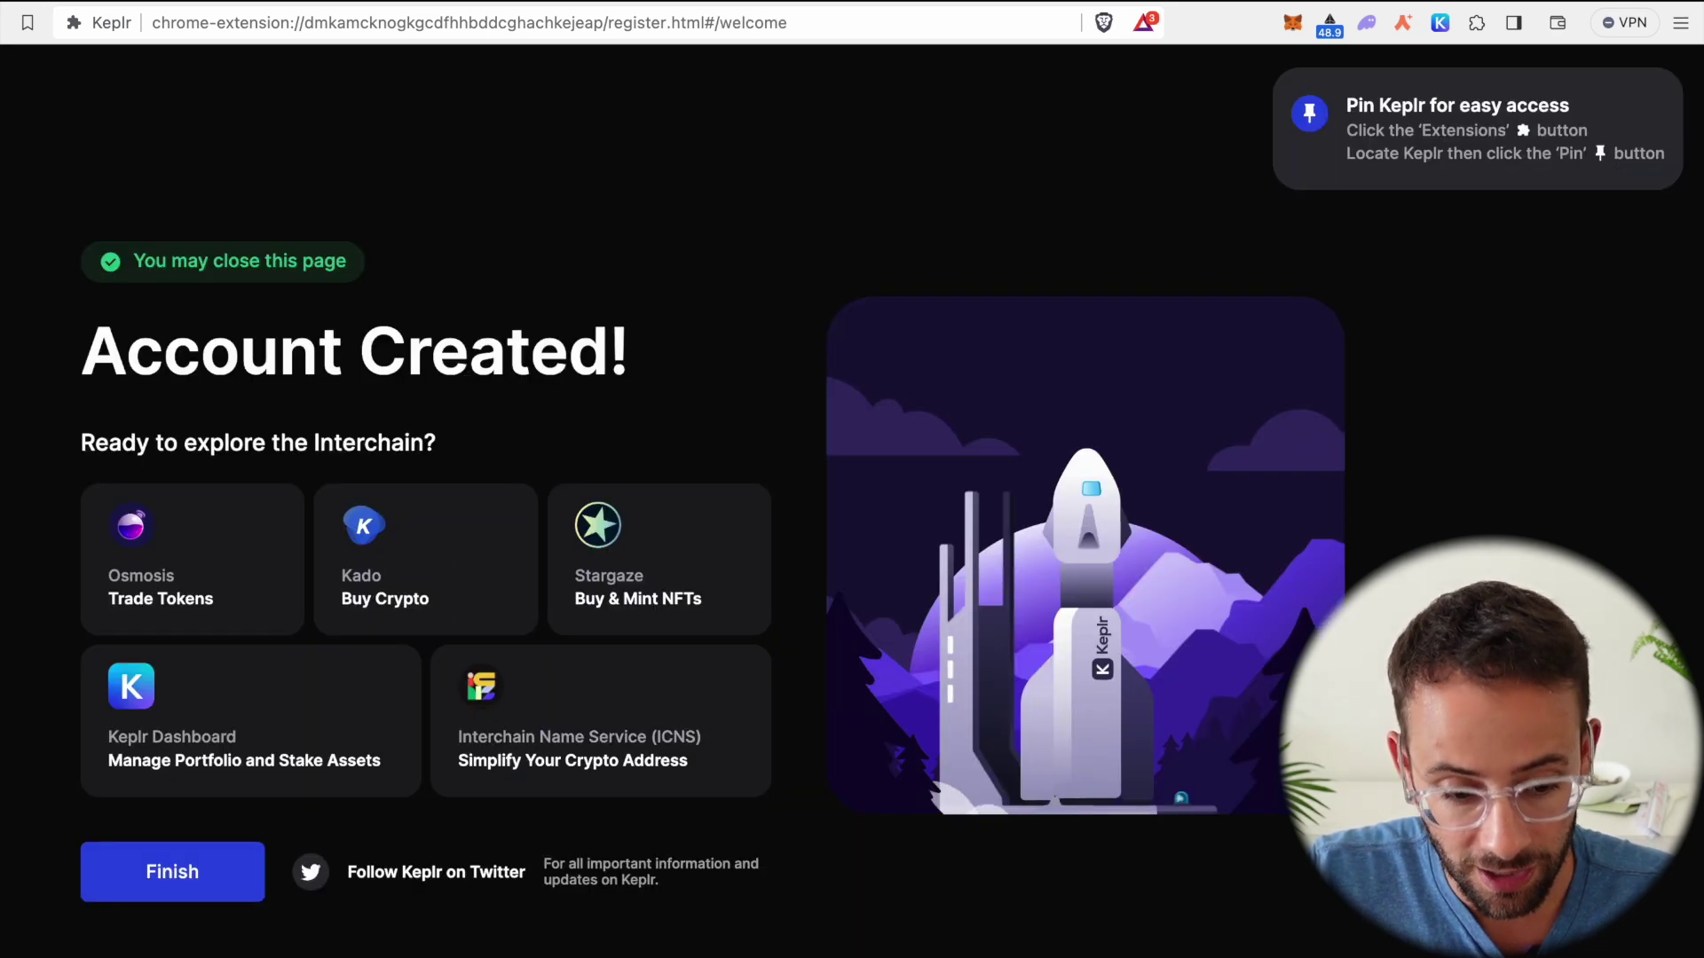
Open the pinned Keplr popup and check the $0 total with 0 ATOM and 0 TIA.
{"action": "left_click", "coordinate": [1438, 33]}
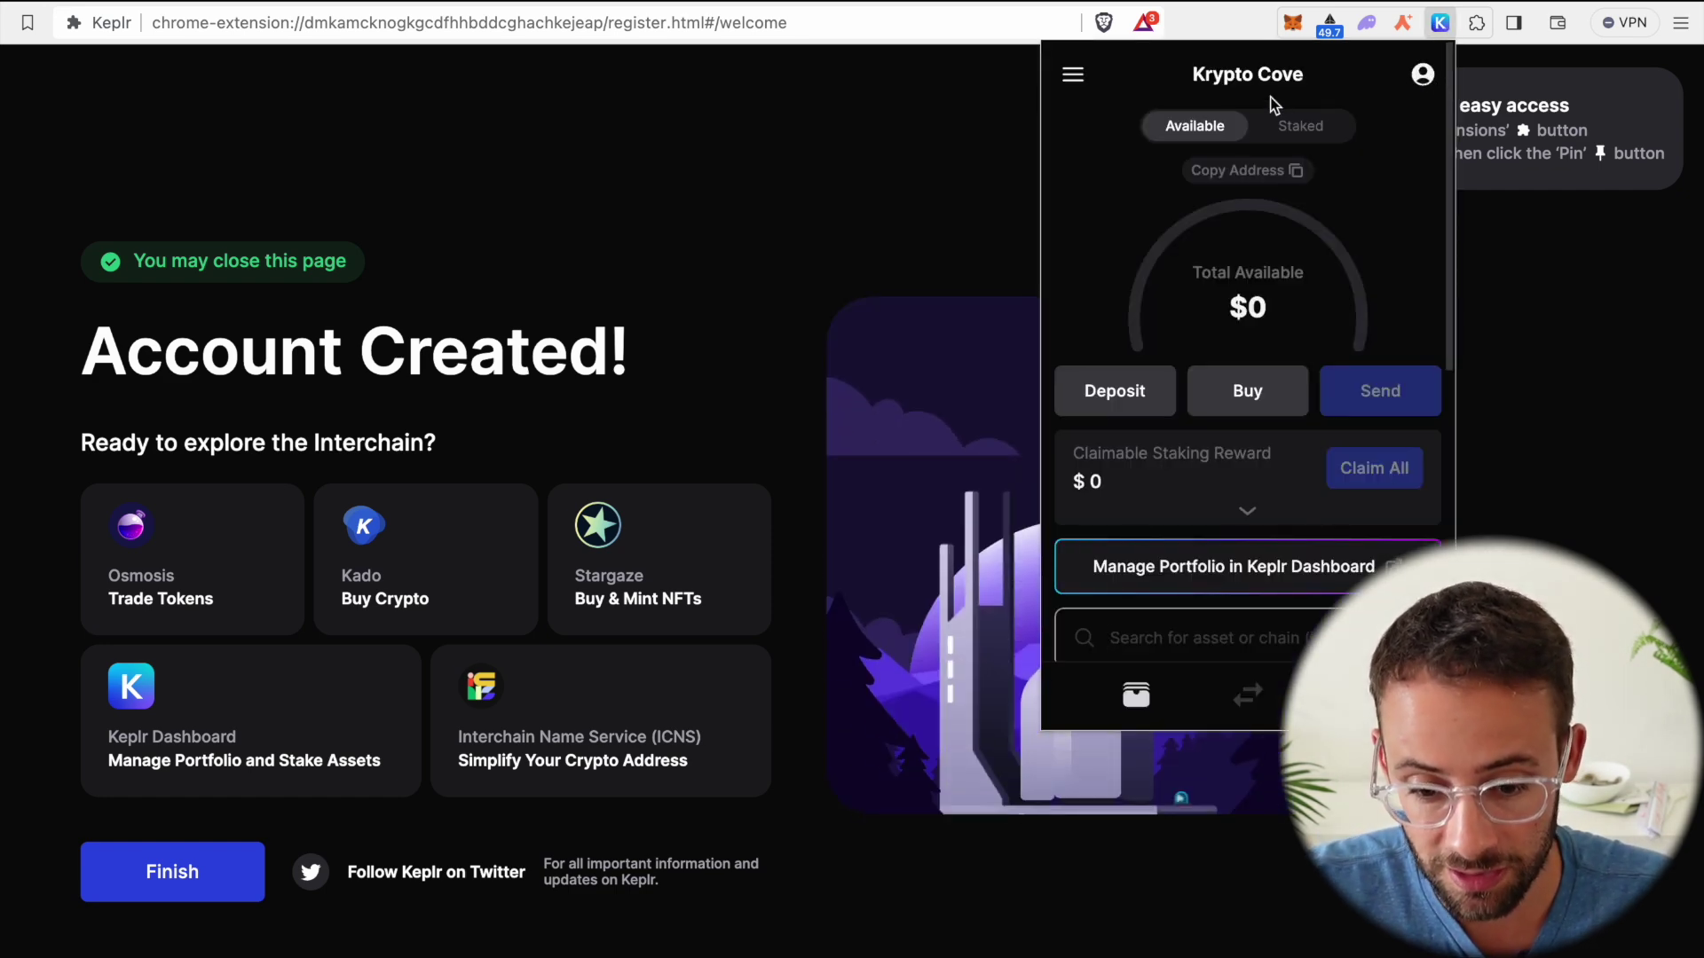
{"action": "scroll", "coordinate": [1312, 277], "scroll_direction": "down", "scroll_amount": 5}
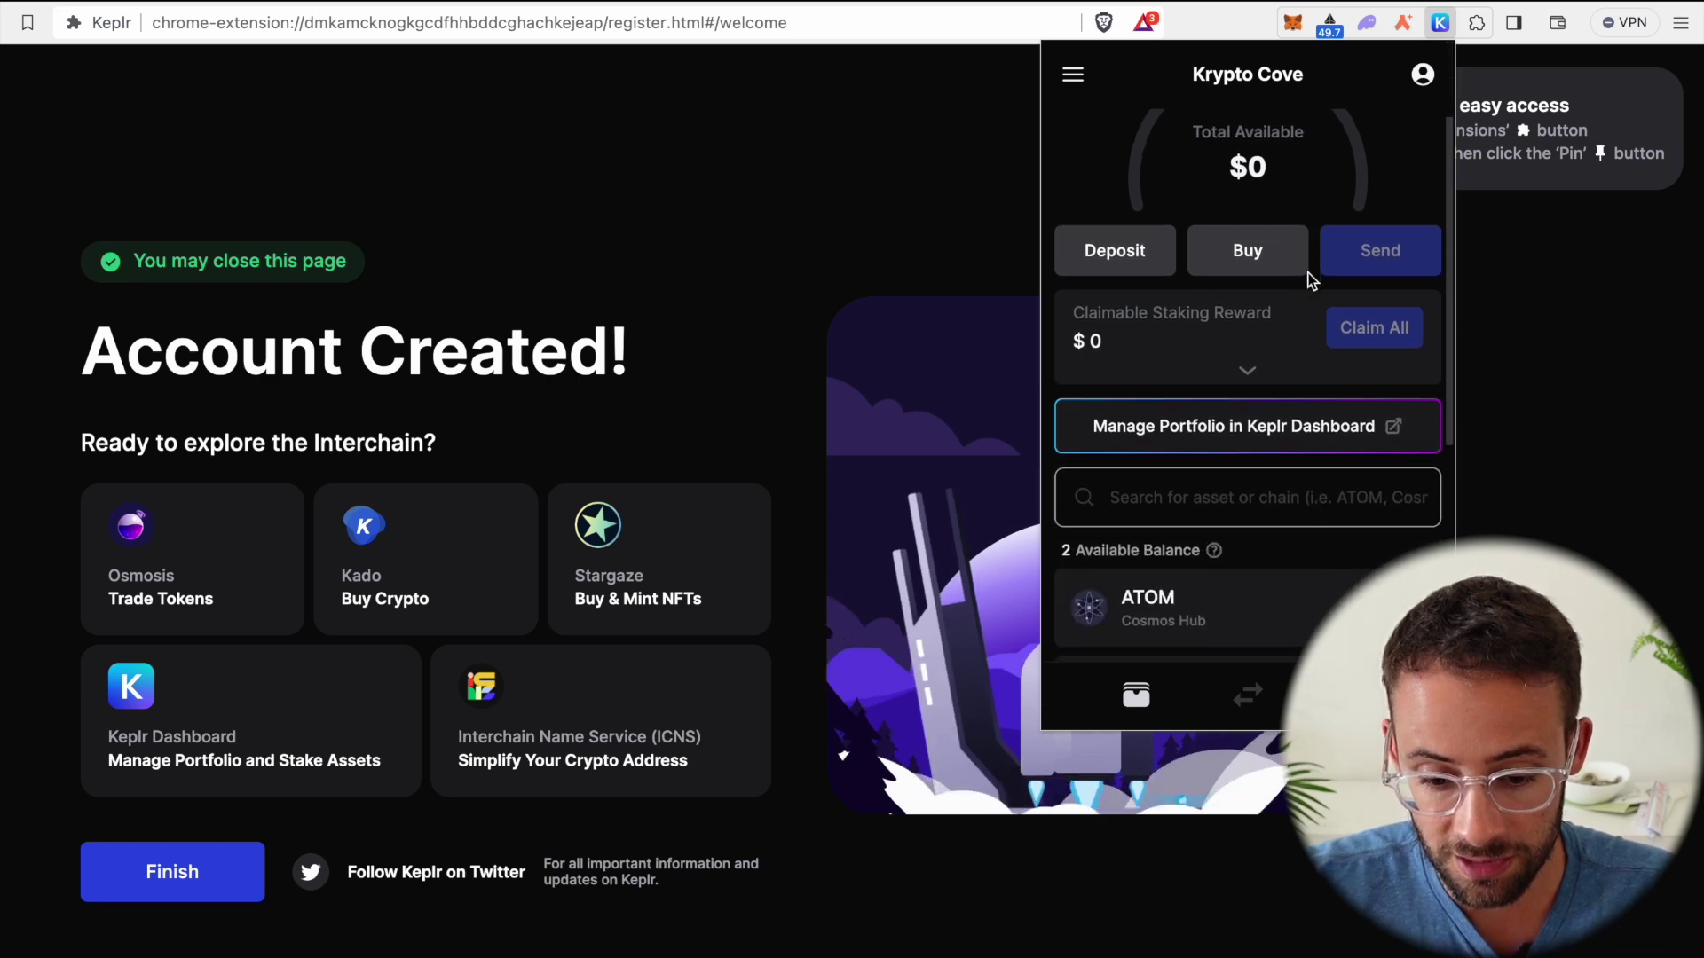
{"action": "scroll", "coordinate": [1311, 277], "scroll_direction": "down", "scroll_amount": 1}
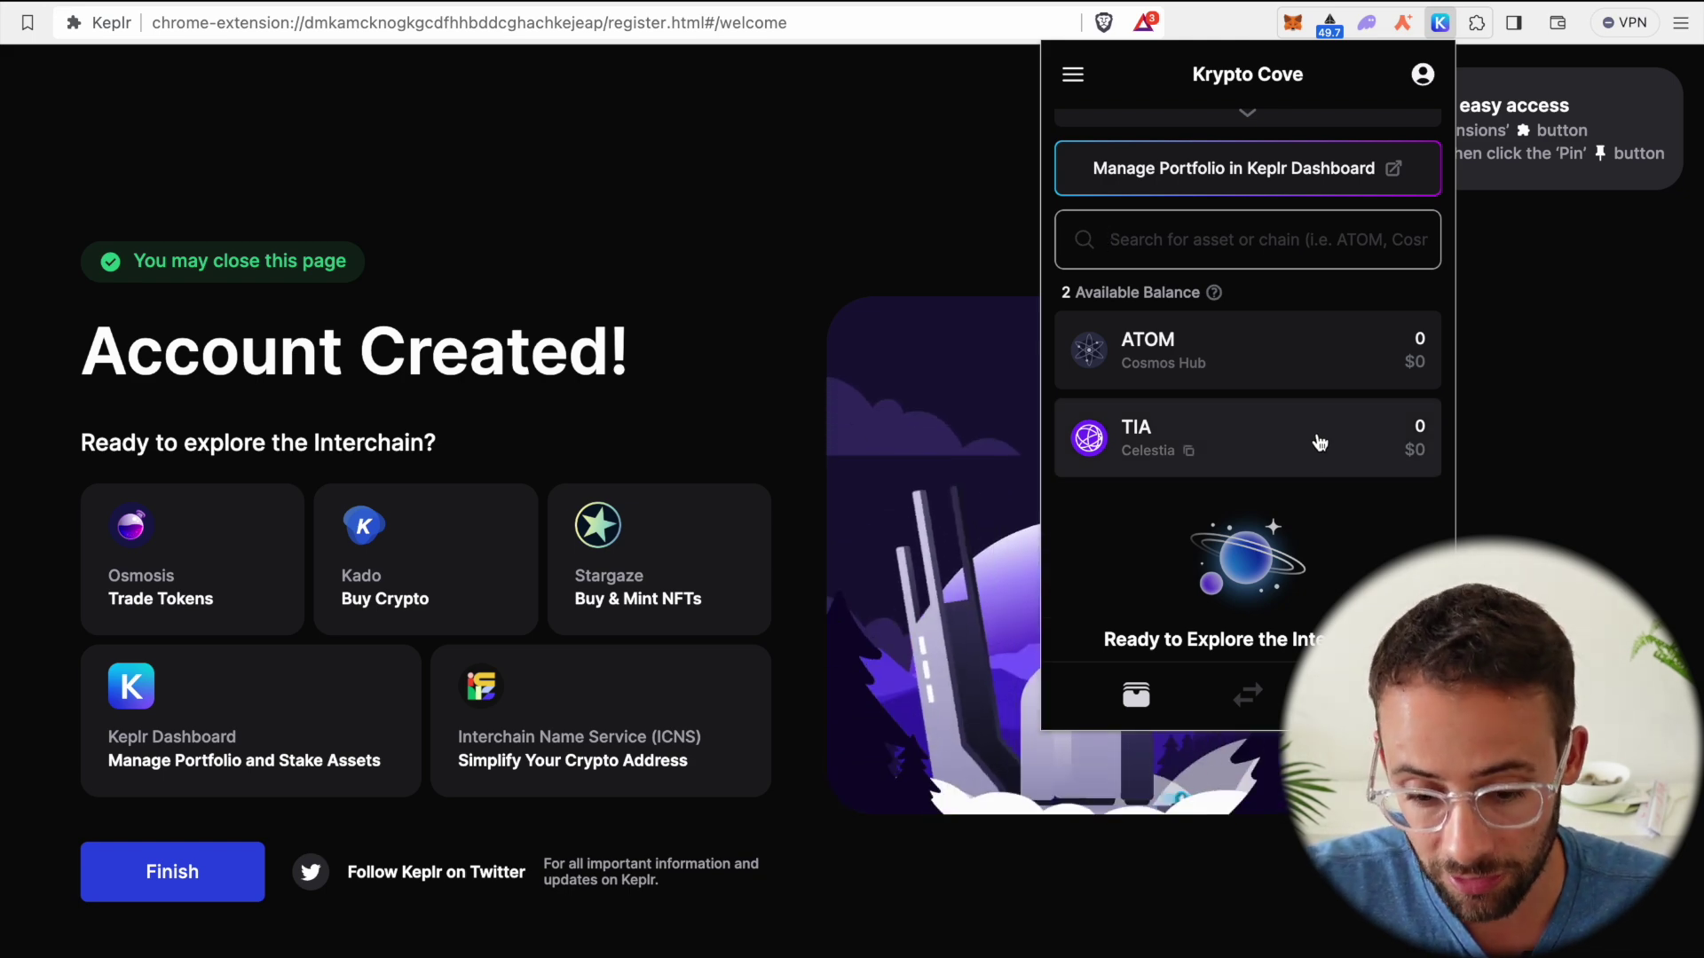
{"action": "scroll", "coordinate": [1318, 457], "scroll_direction": "up", "scroll_amount": 5}
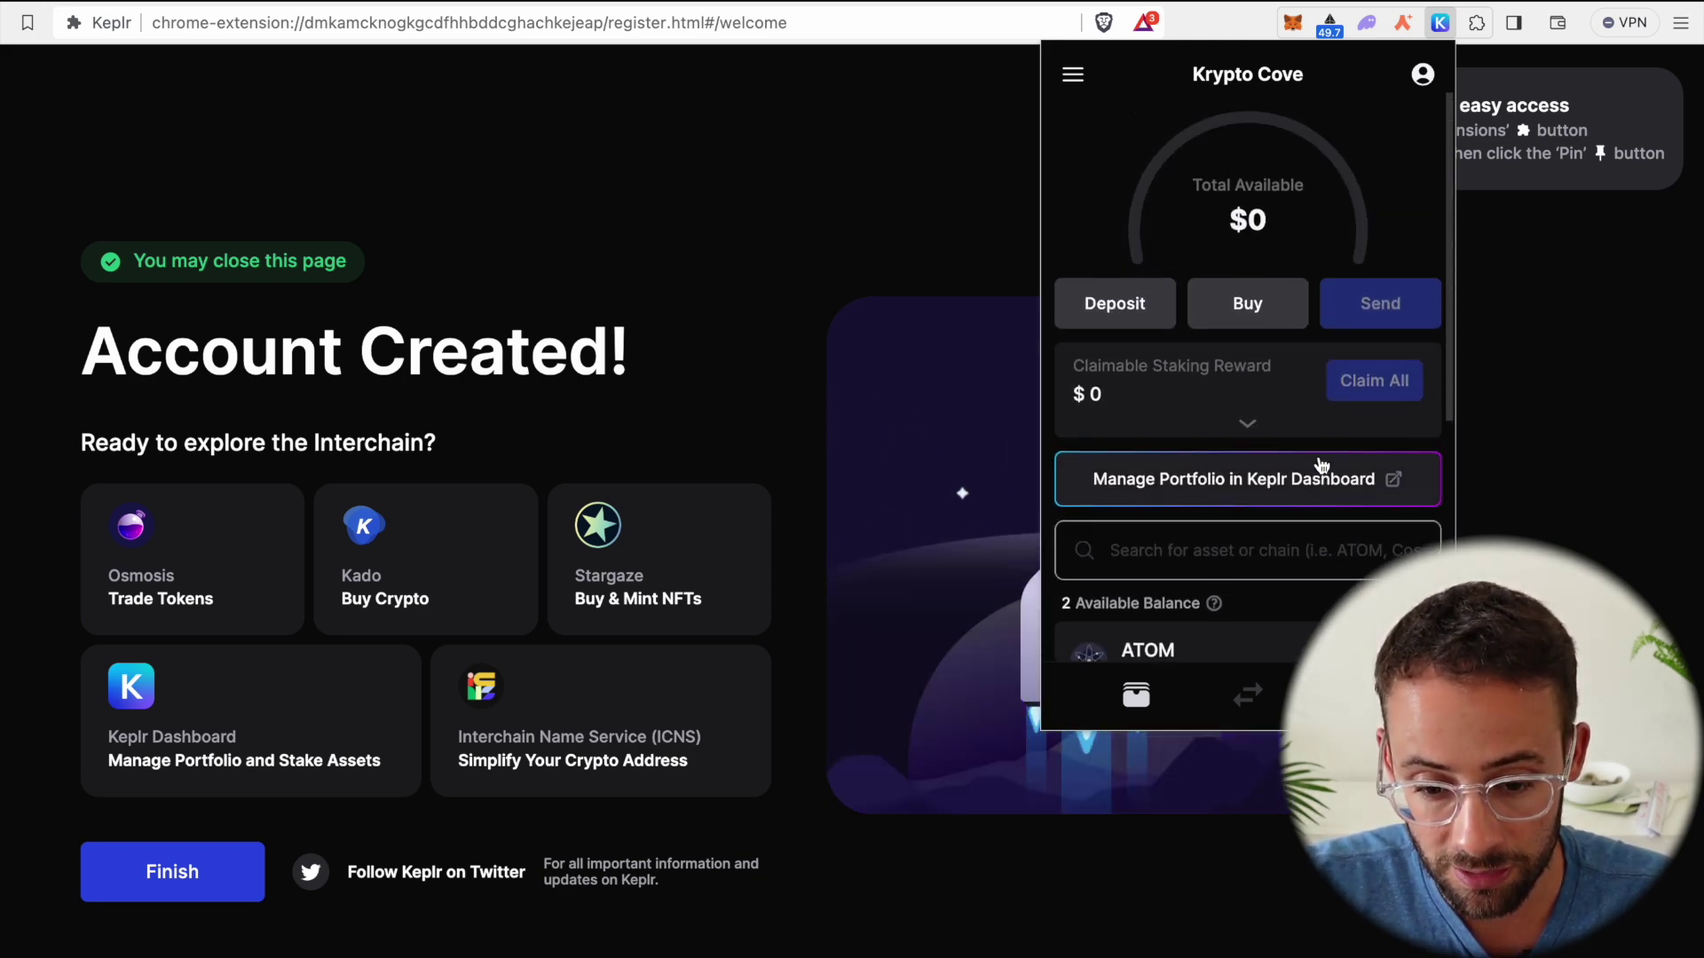
{"action": "scroll", "coordinate": [1319, 460], "scroll_direction": "down", "scroll_amount": 5}
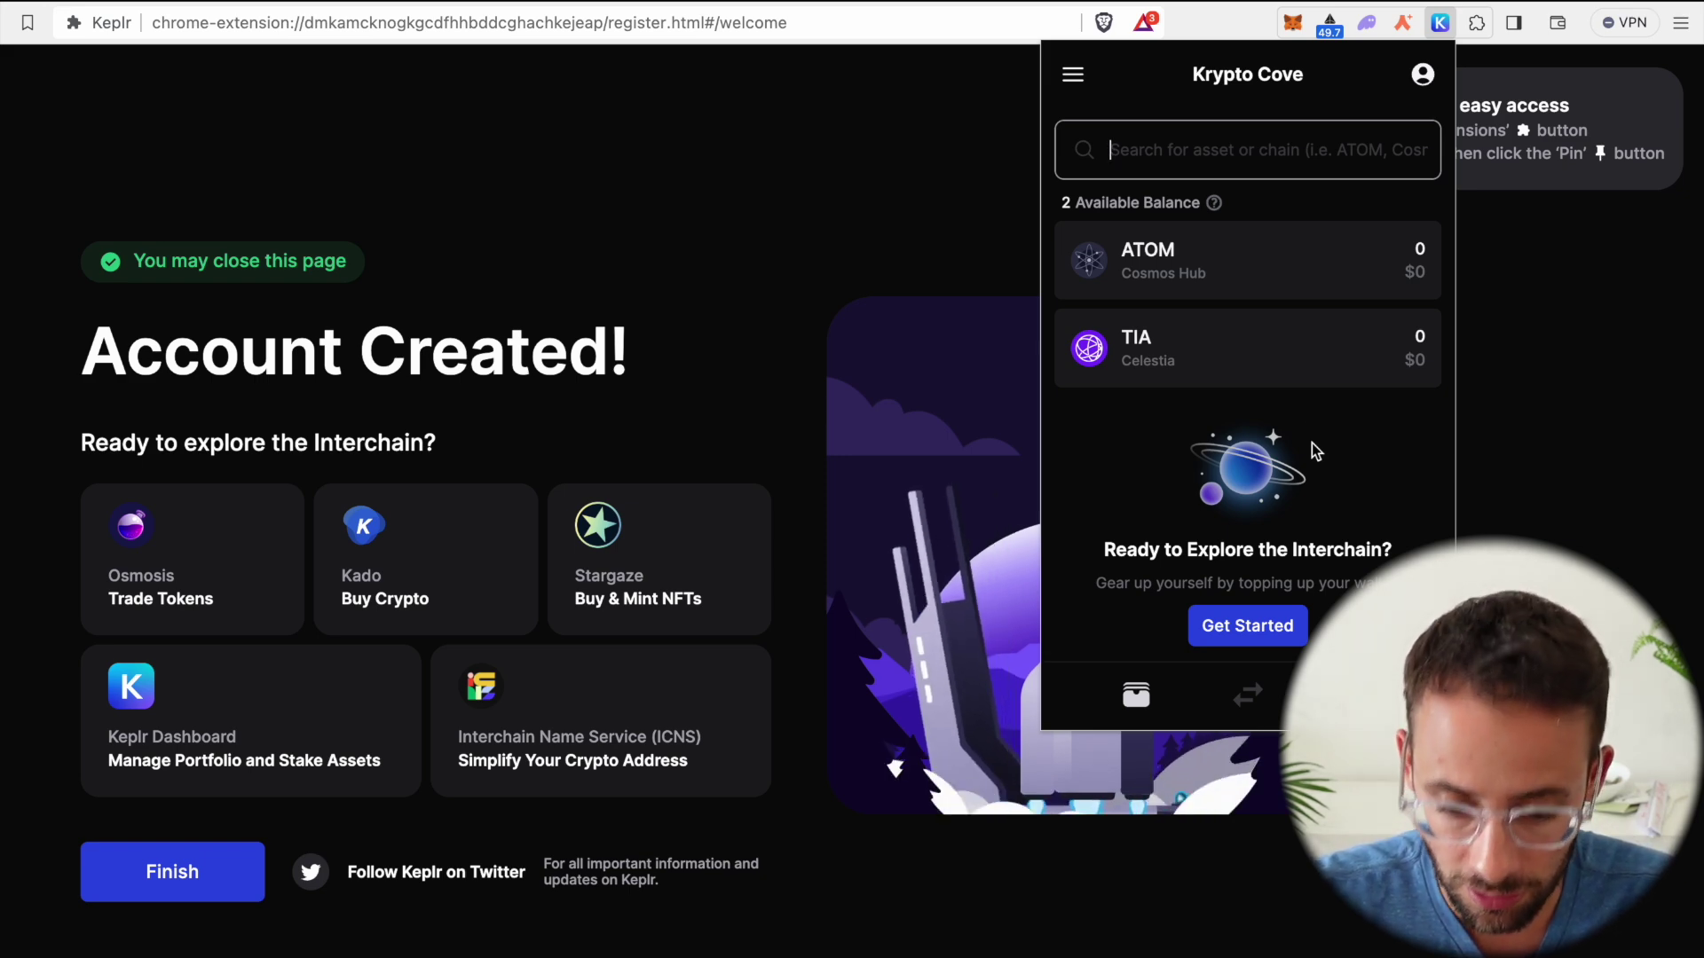
{"action": "mouse_move", "coordinate": [1266, 375]}
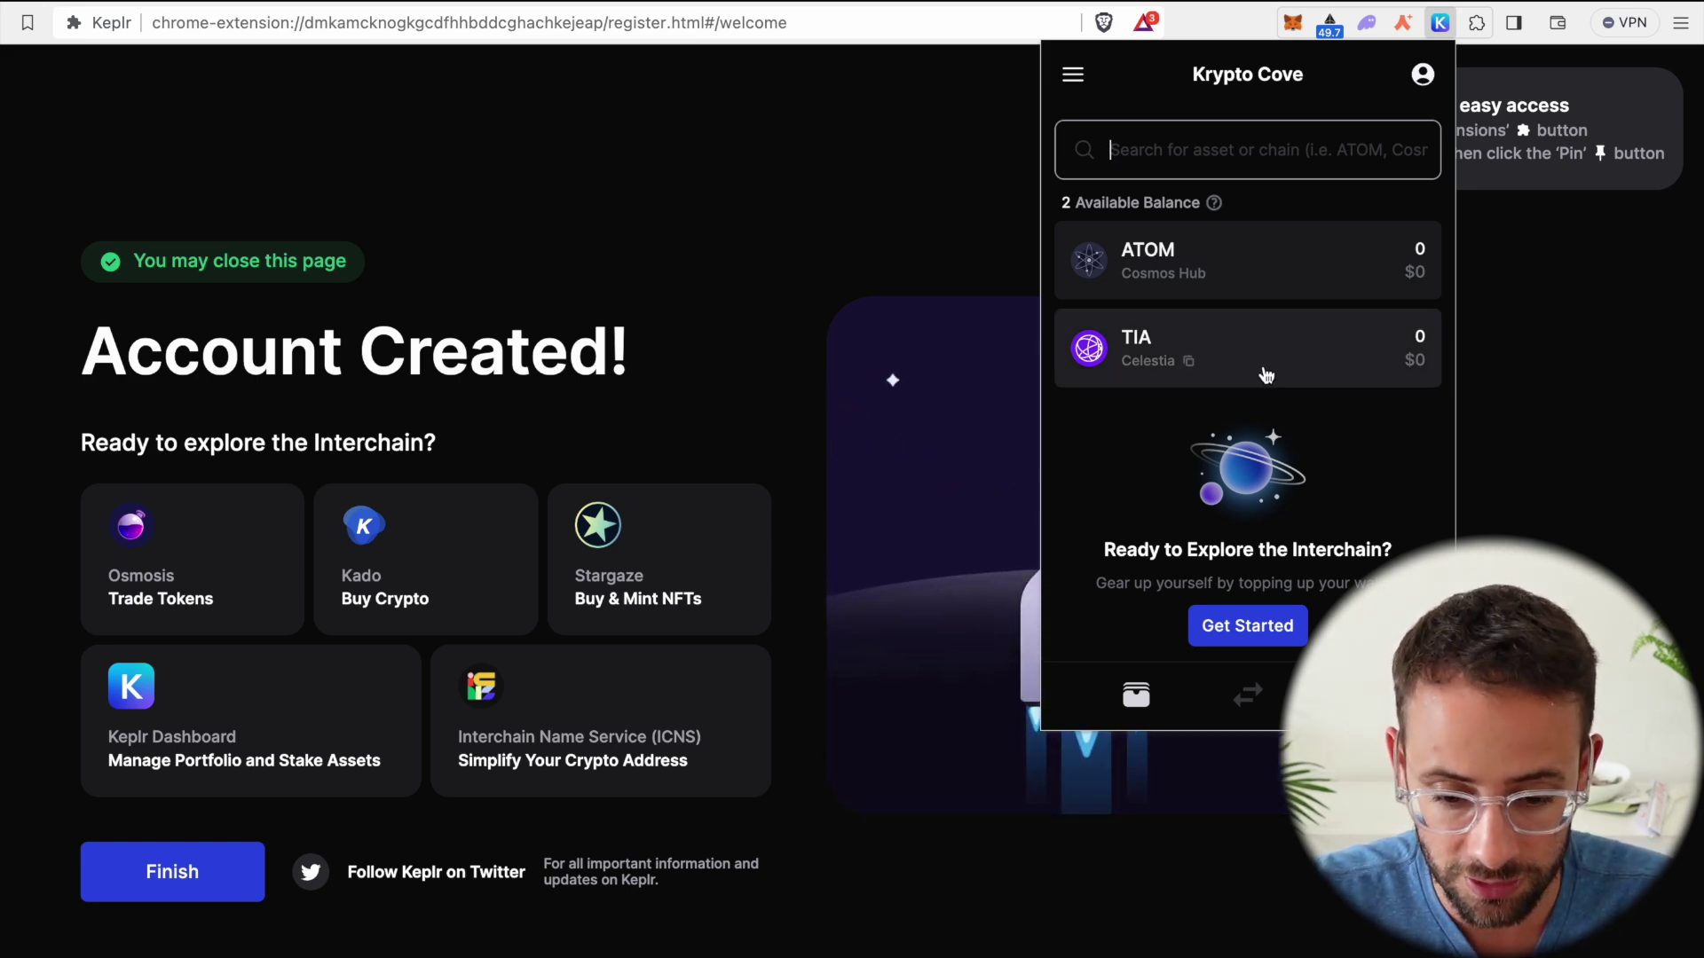
{"action": "scroll", "coordinate": [1266, 373], "scroll_direction": "up", "scroll_amount": 5}
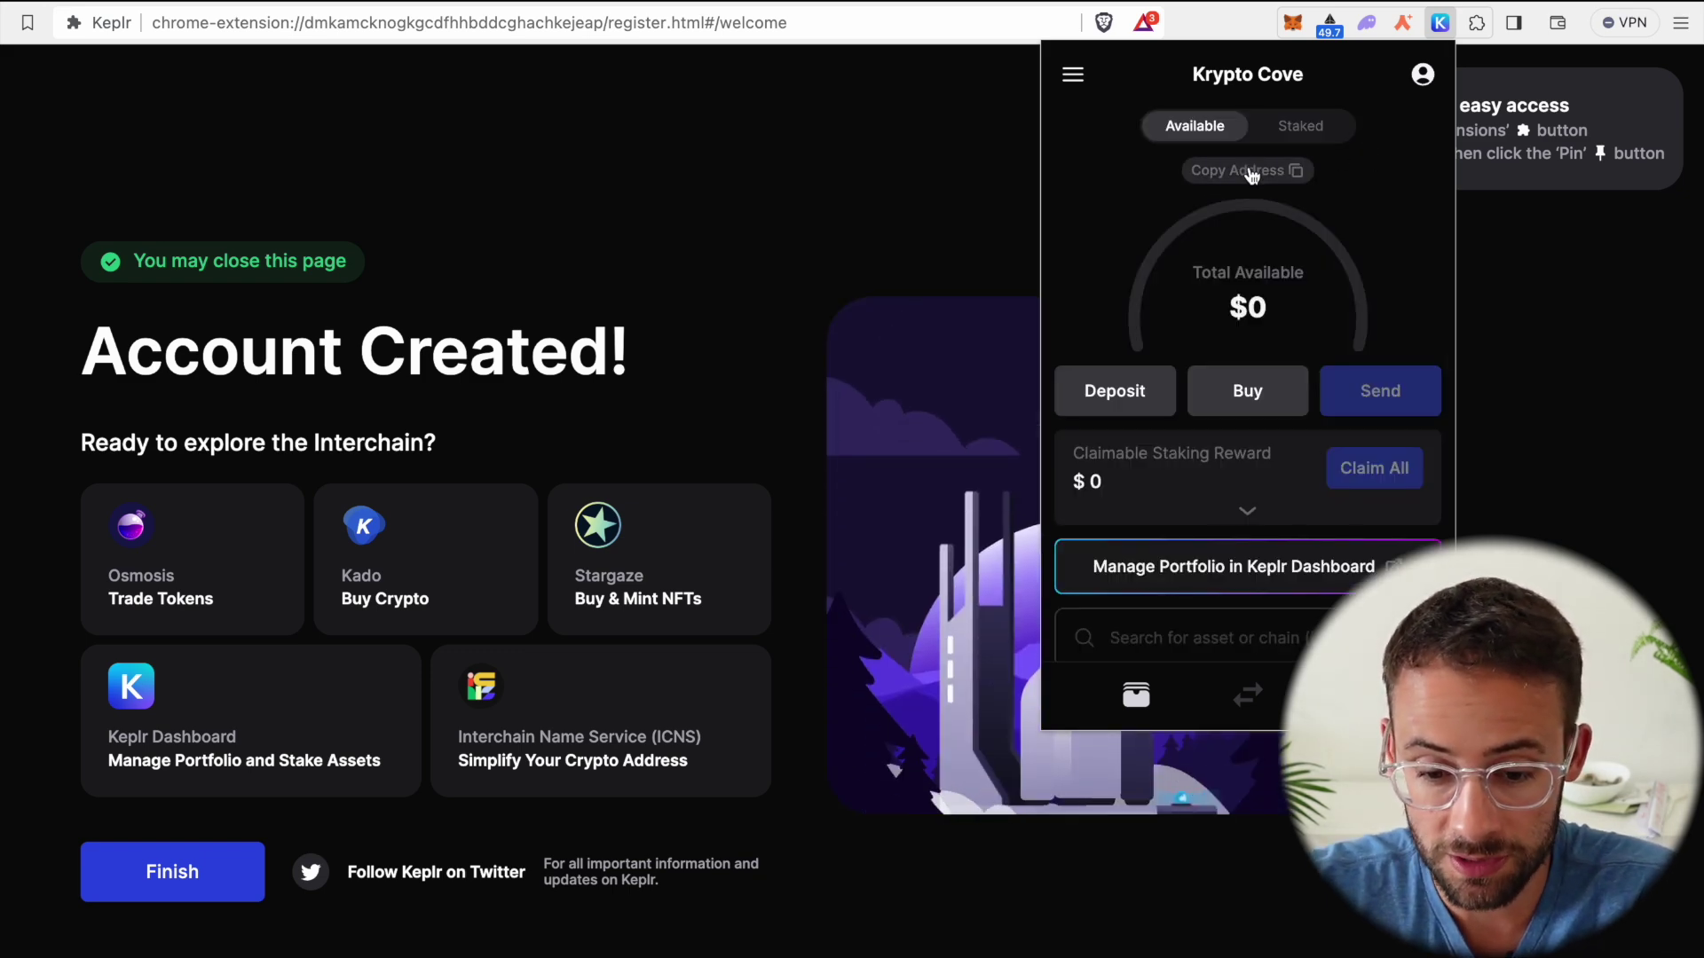
Show the Celestia receiving address and its QR code, then copy the address.
{"action": "left_click", "coordinate": [1298, 173]}
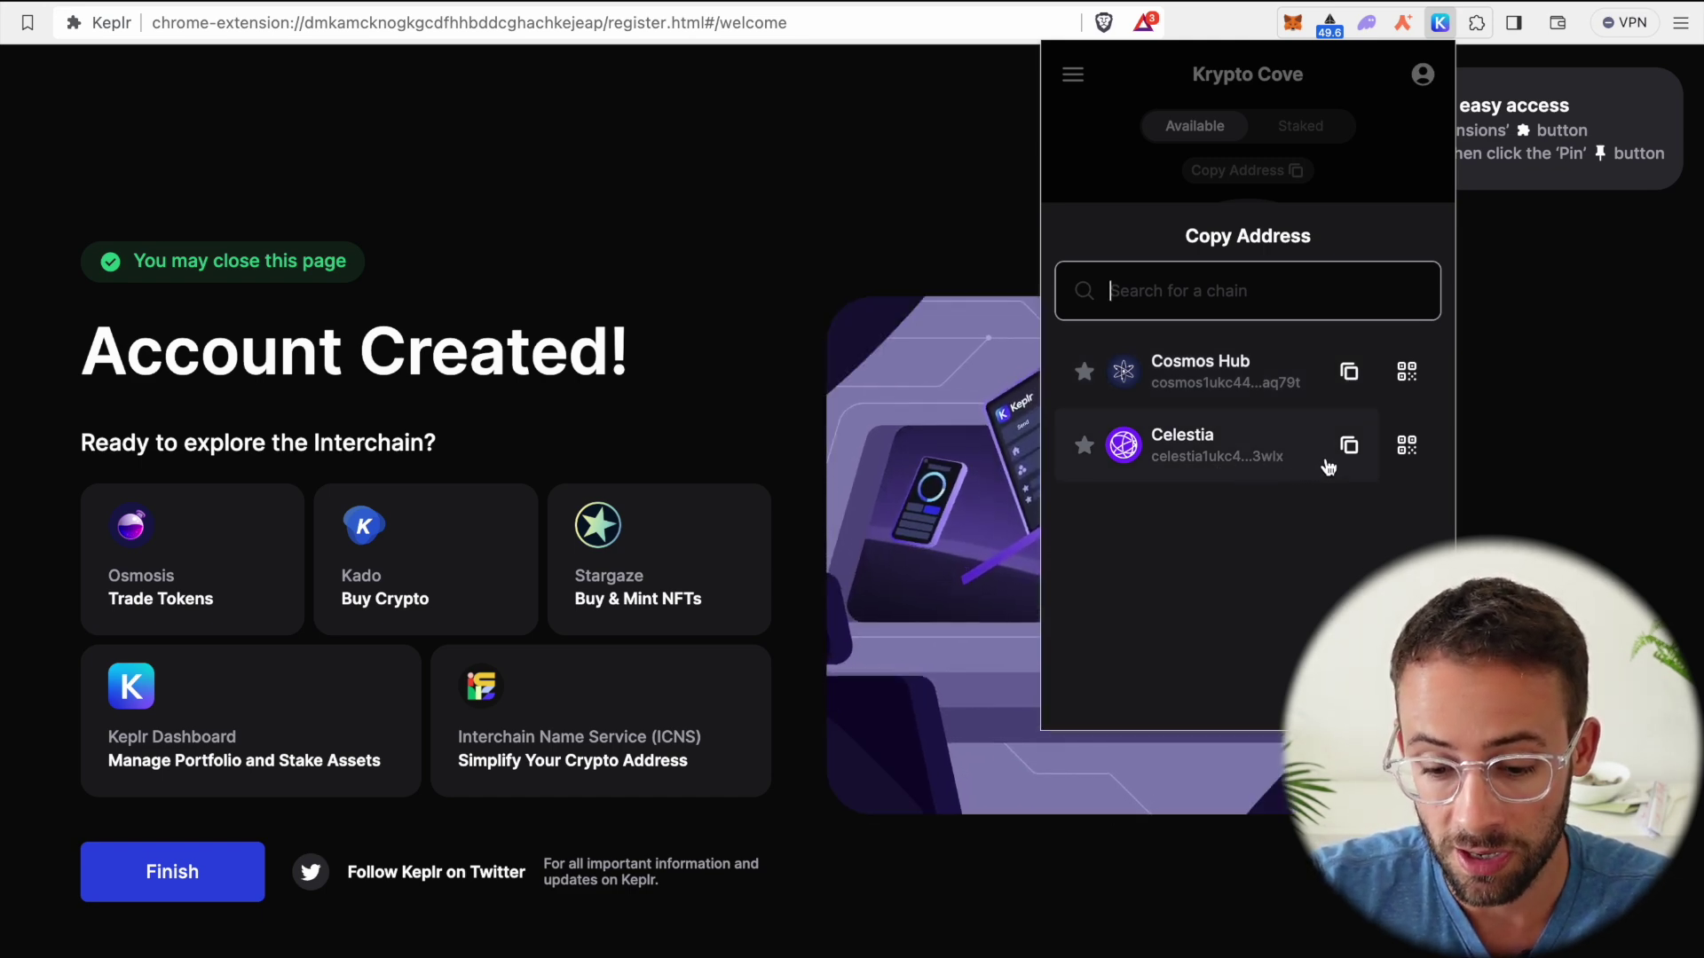
{"action": "left_click", "coordinate": [1407, 445]}
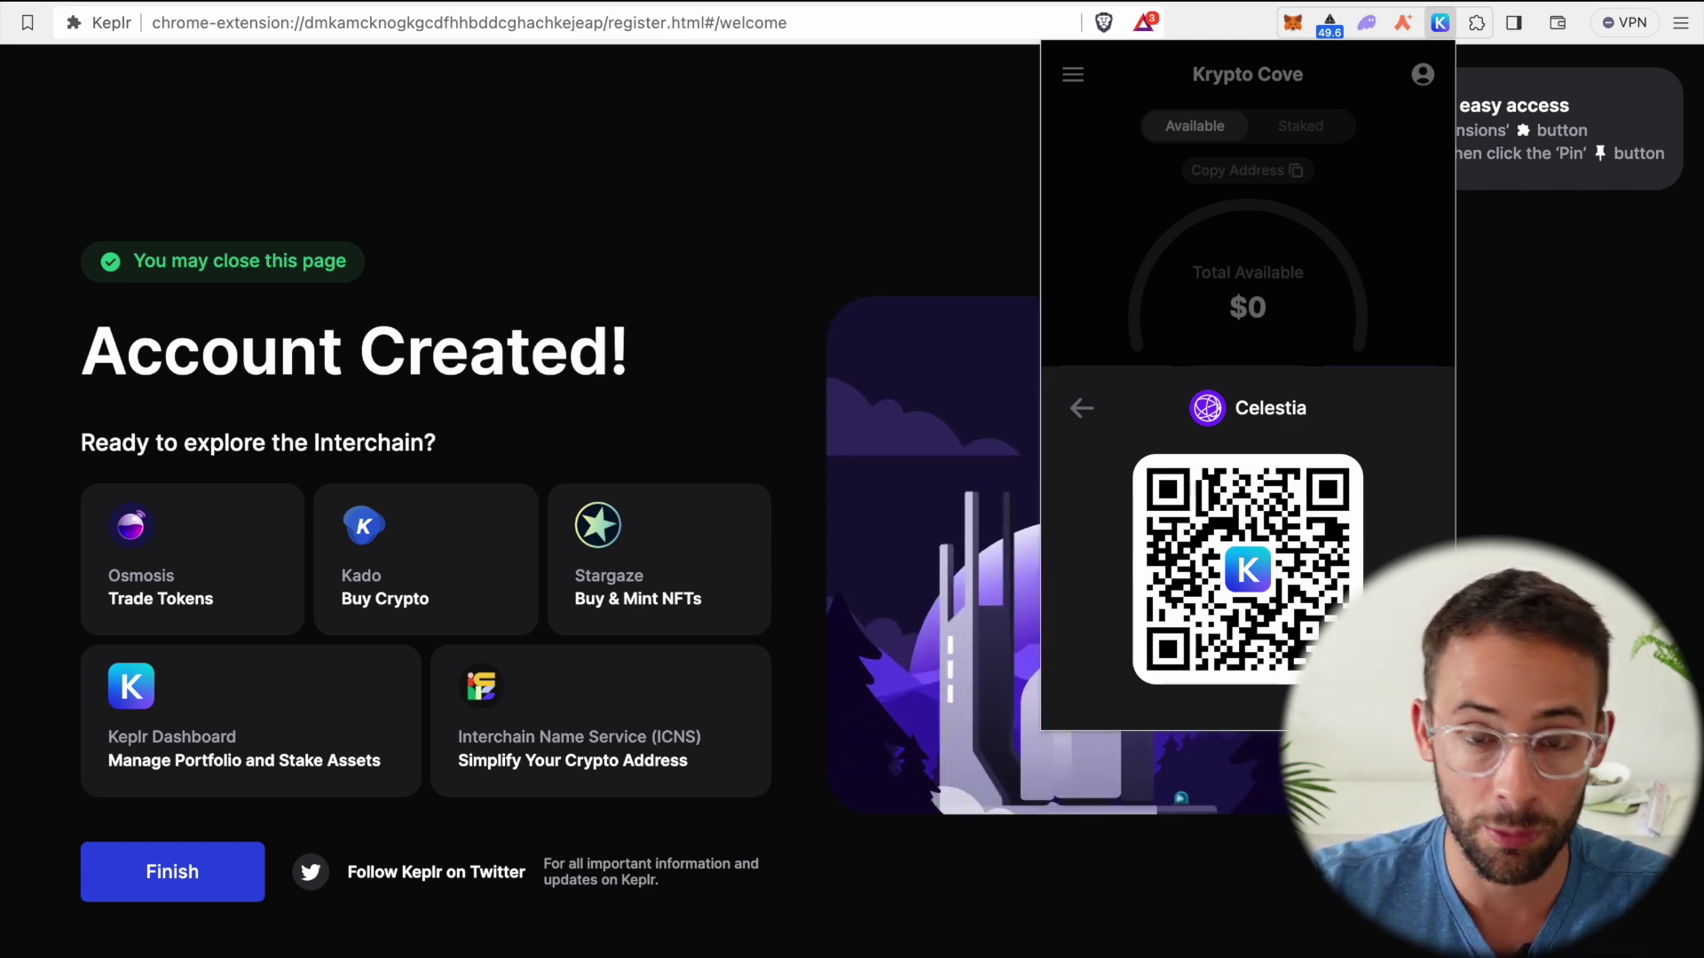
{"action": "left_click", "coordinate": [1080, 410]}
{"action": "left_click", "coordinate": [1350, 446]}
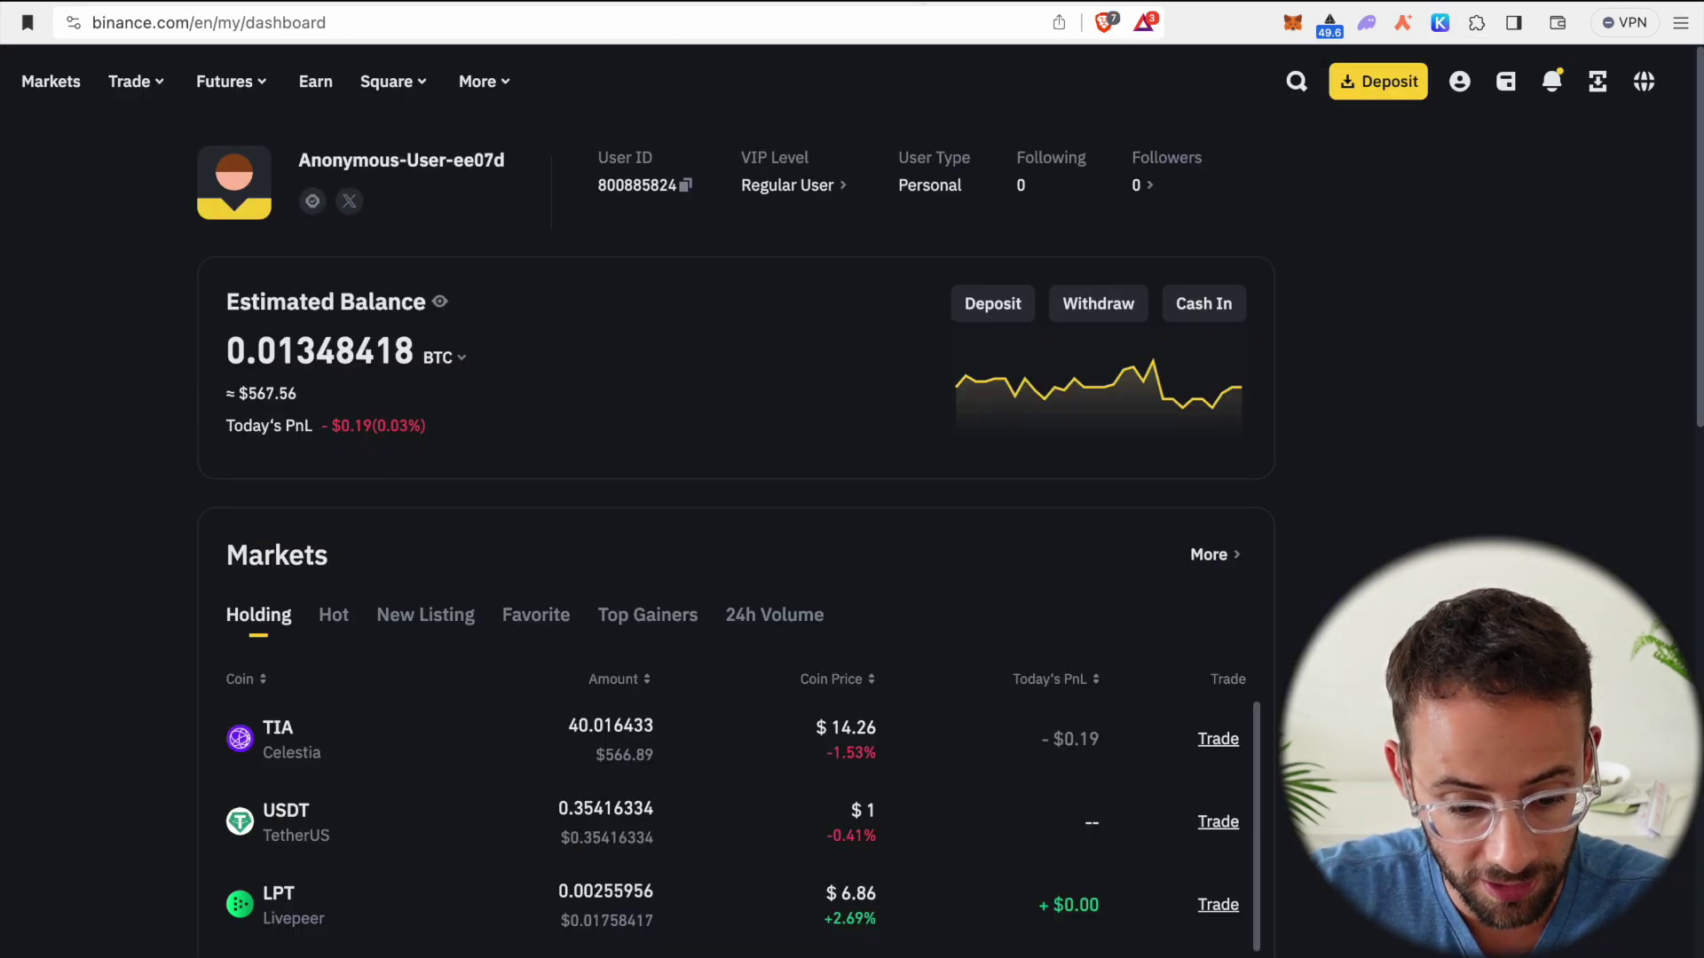
Check the Binance holdings list for the 40.016433 TIA available.
{"action": "scroll", "coordinate": [719, 728], "scroll_direction": "down", "scroll_amount": 1}
{"action": "scroll", "coordinate": [576, 721], "scroll_direction": "up", "scroll_amount": 1}
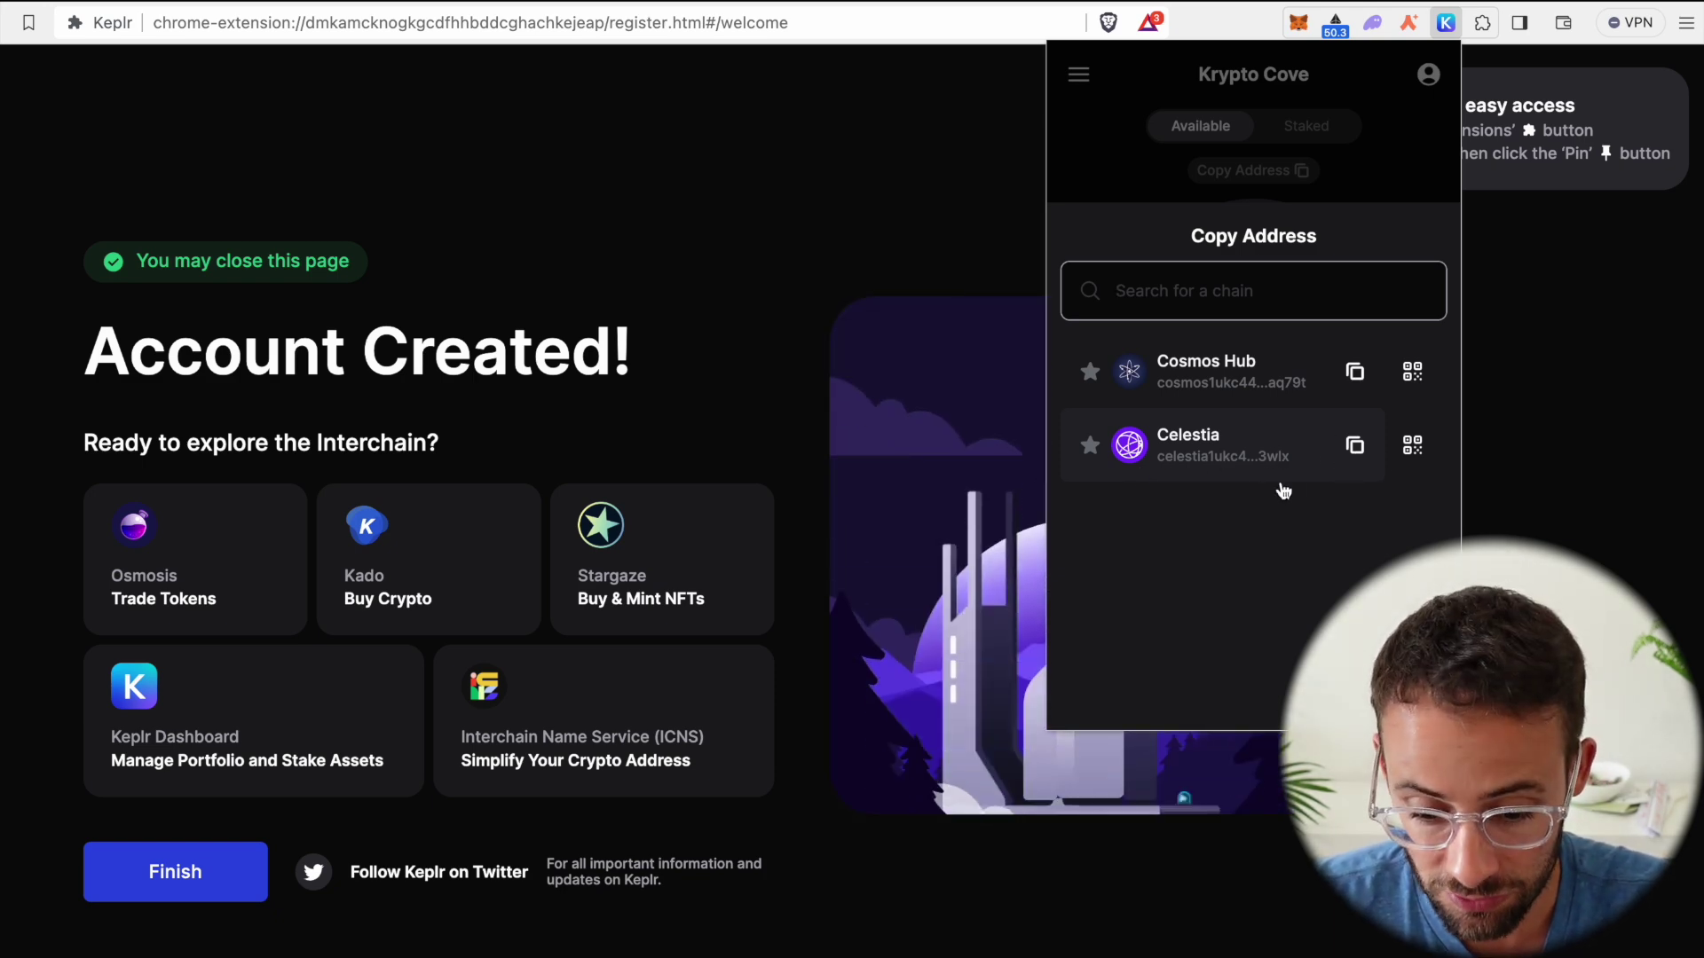
Copy the Celestia address and confirm the 24.90000 TIA balance worth $355.
{"action": "left_click", "coordinate": [1355, 445]}
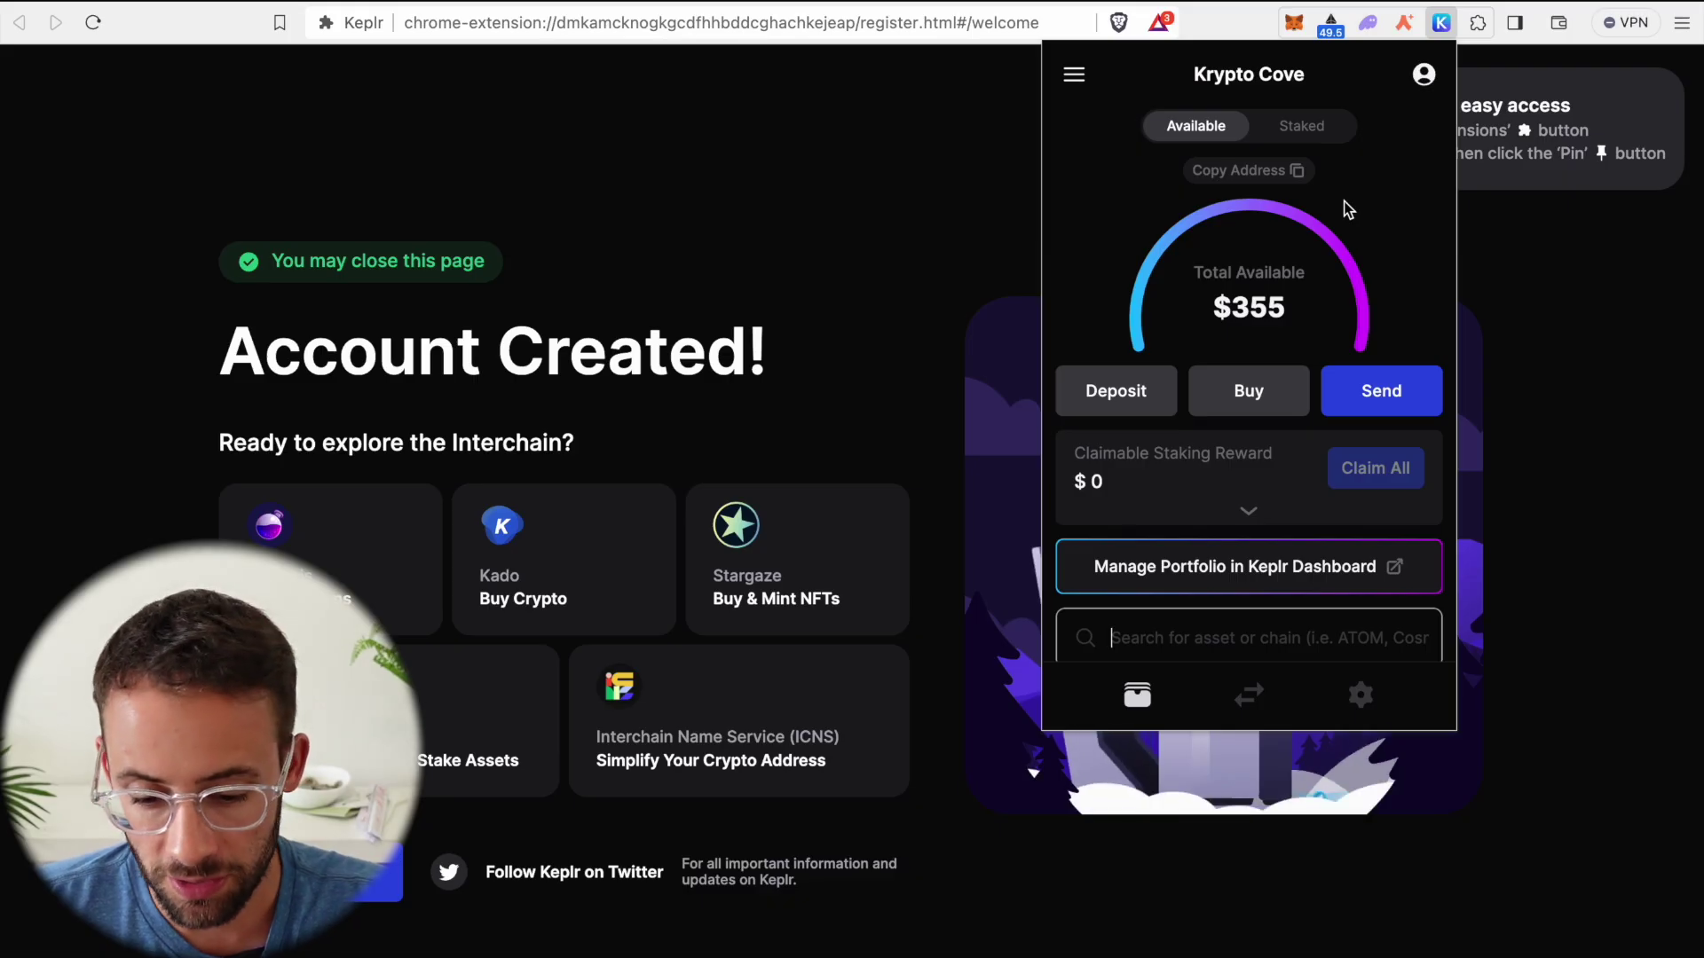
{"action": "scroll", "coordinate": [1348, 209], "scroll_direction": "down", "scroll_amount": 5}
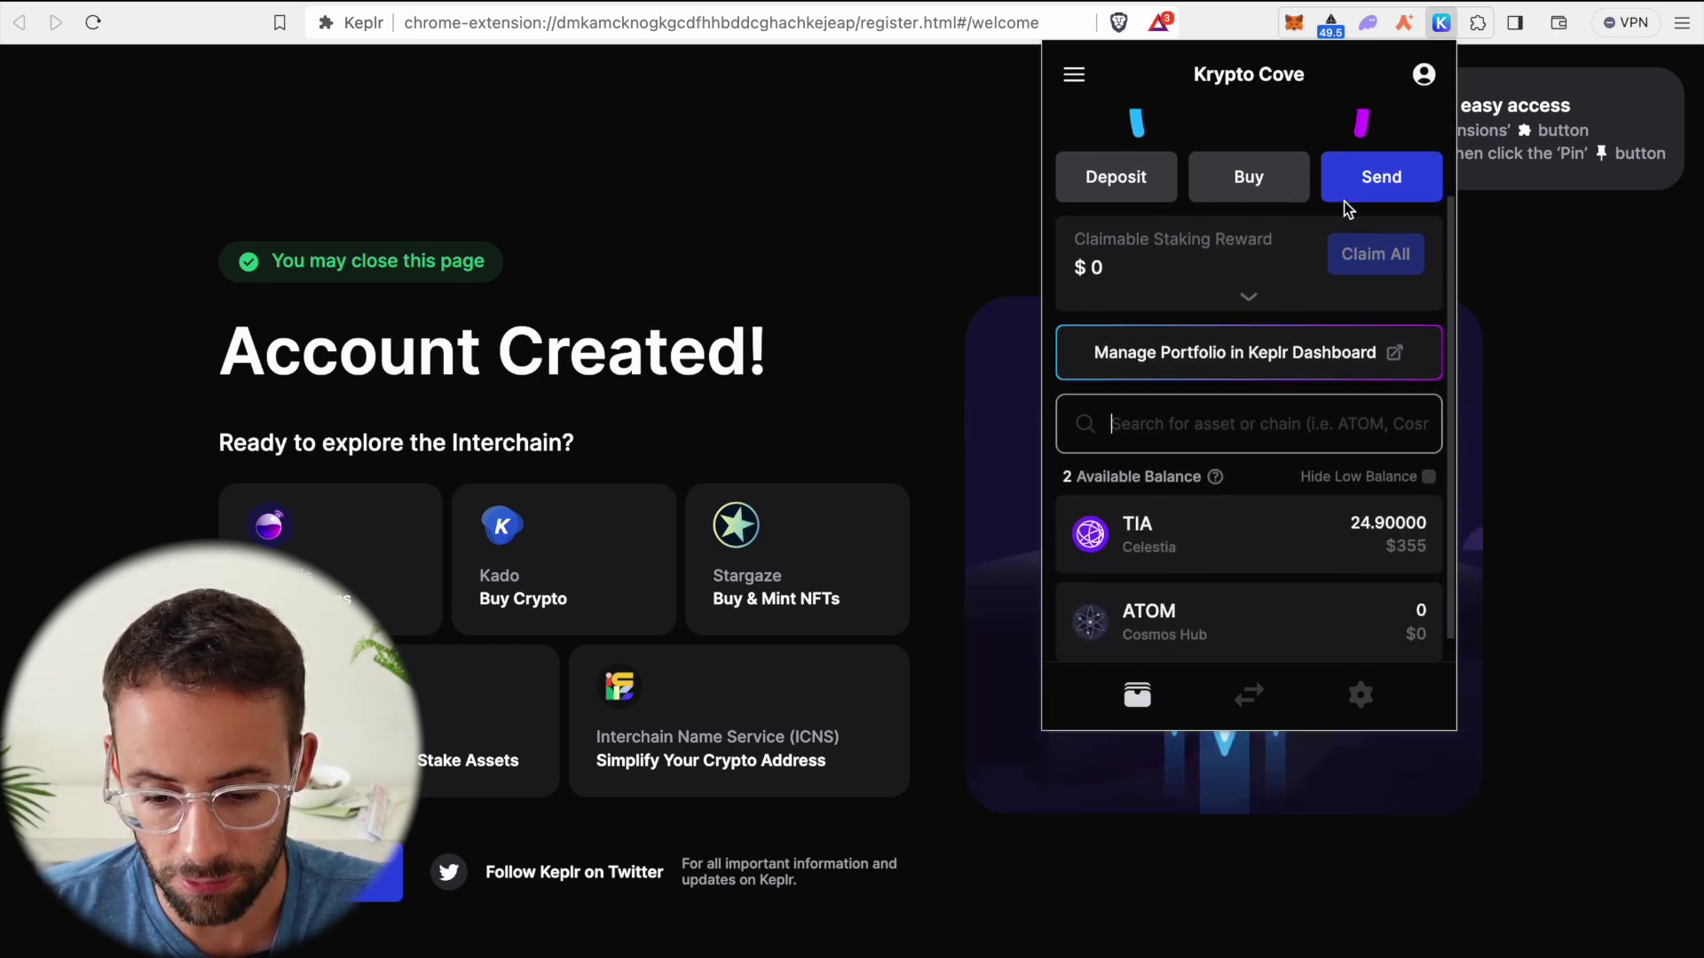
{"action": "scroll", "coordinate": [1266, 636], "scroll_direction": "down", "scroll_amount": 1}
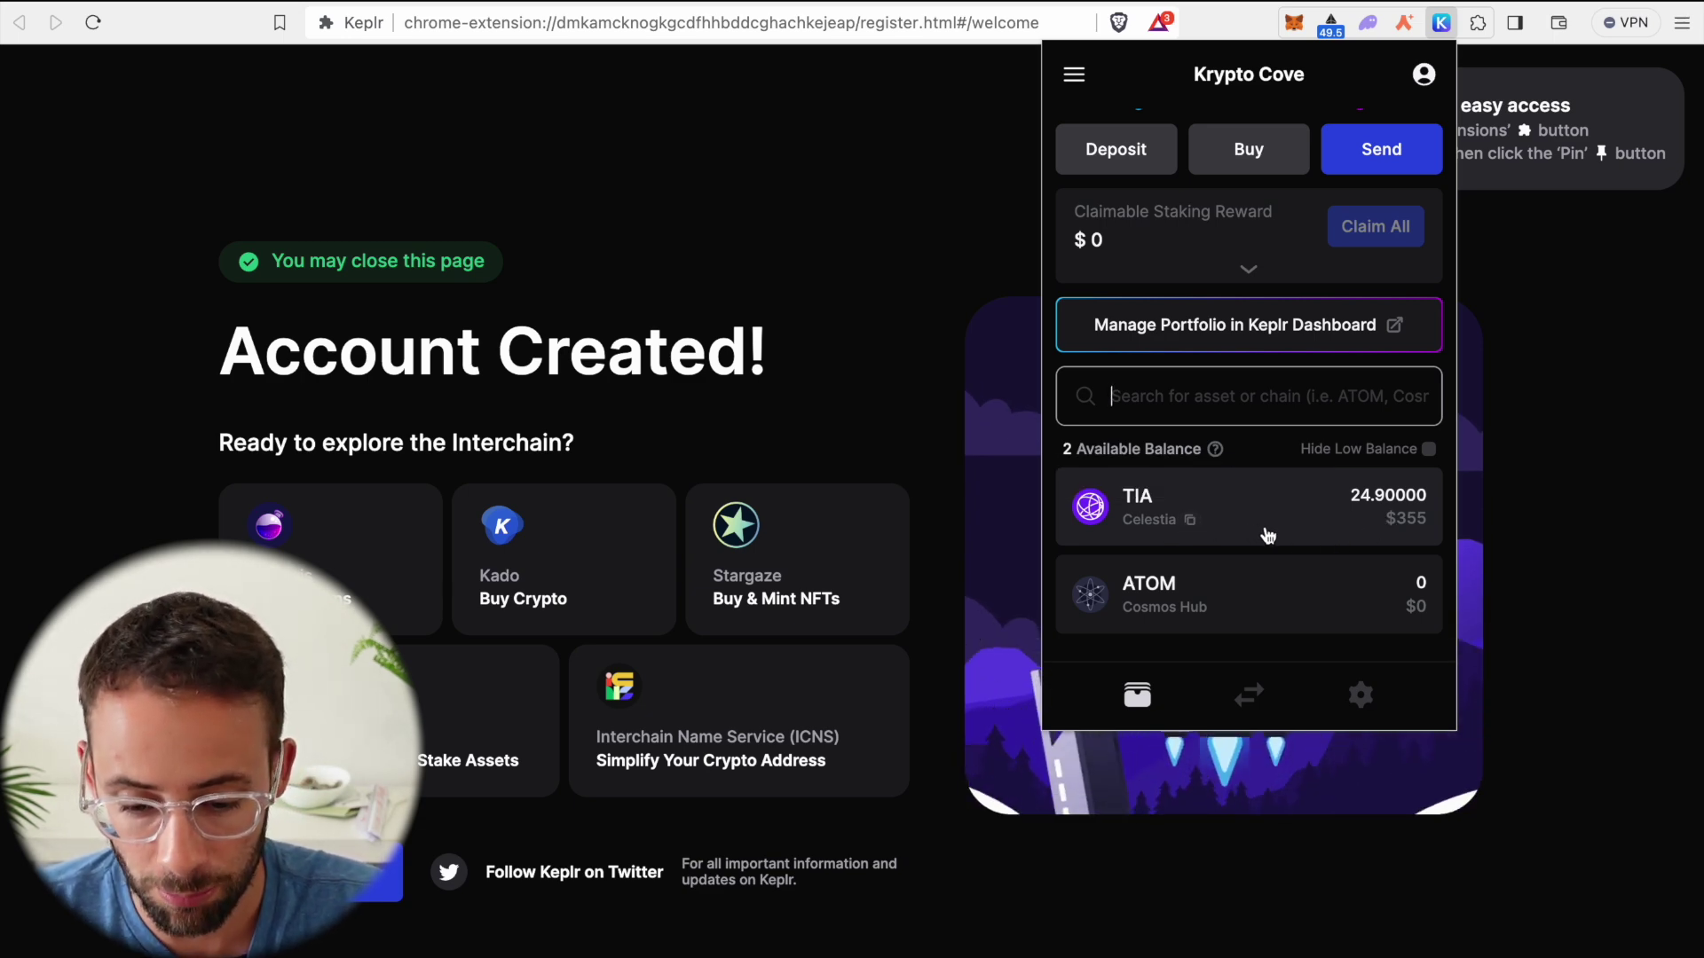
{"action": "scroll", "coordinate": [1267, 535], "scroll_direction": "up", "scroll_amount": 5}
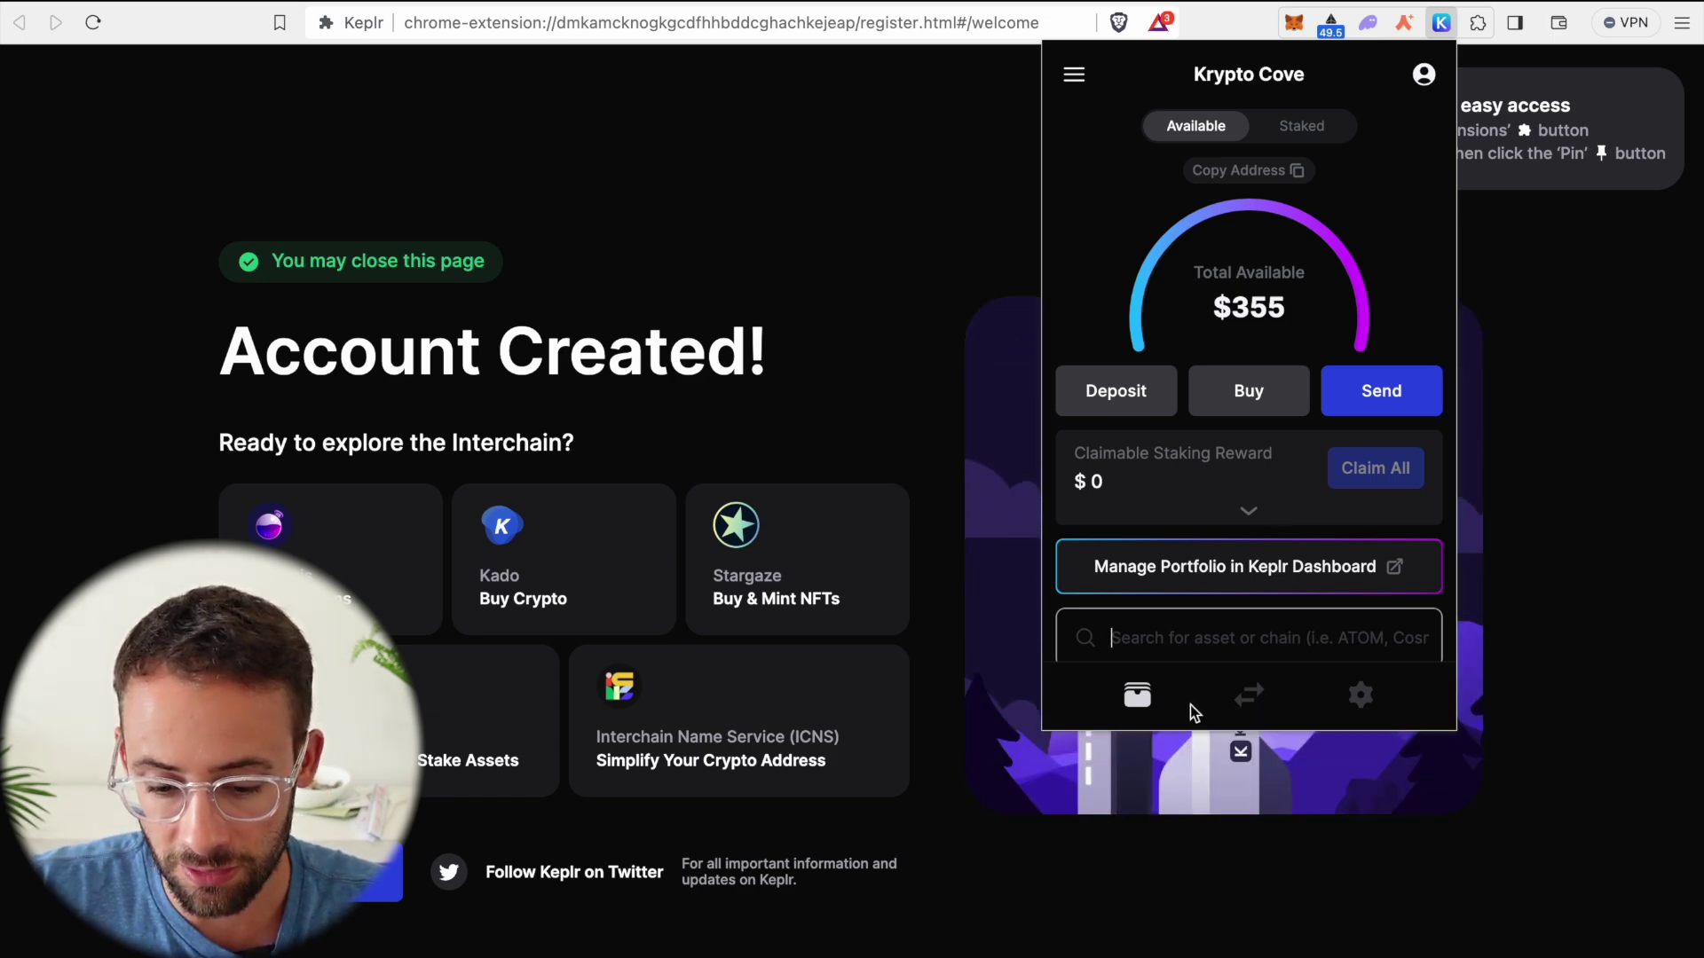
In Swap, reverse the pair so TIA is the source and enter 5 TIA.
{"action": "left_click", "coordinate": [1251, 701]}
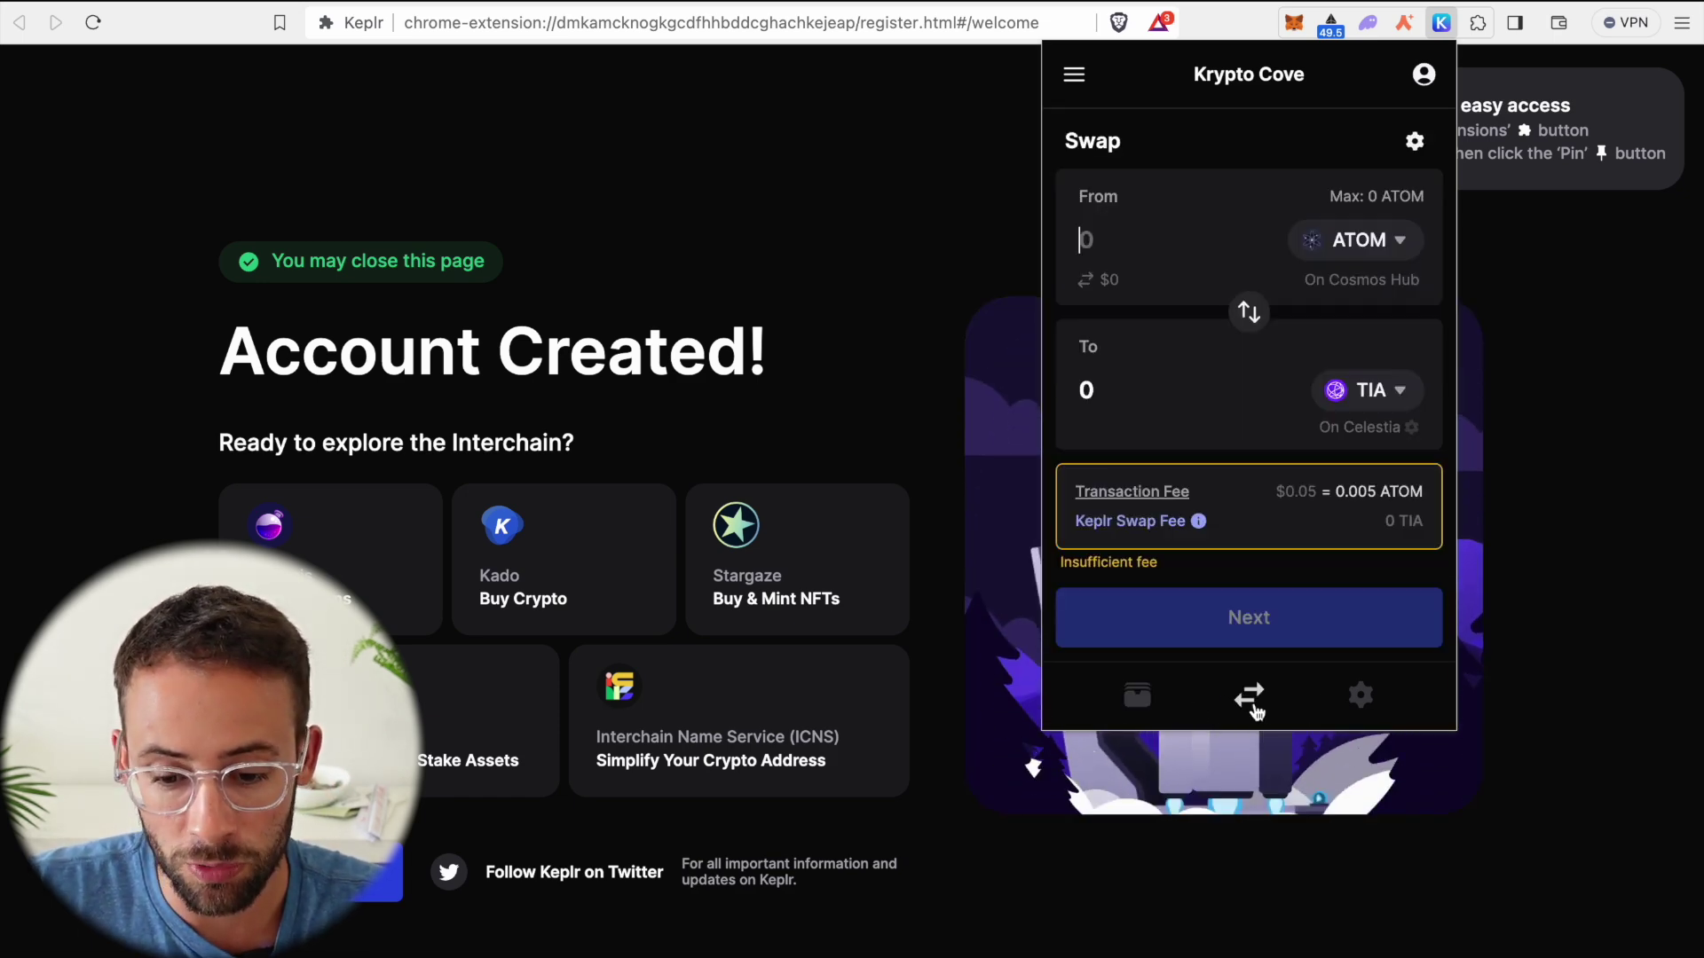
{"action": "left_click", "coordinate": [1249, 314]}
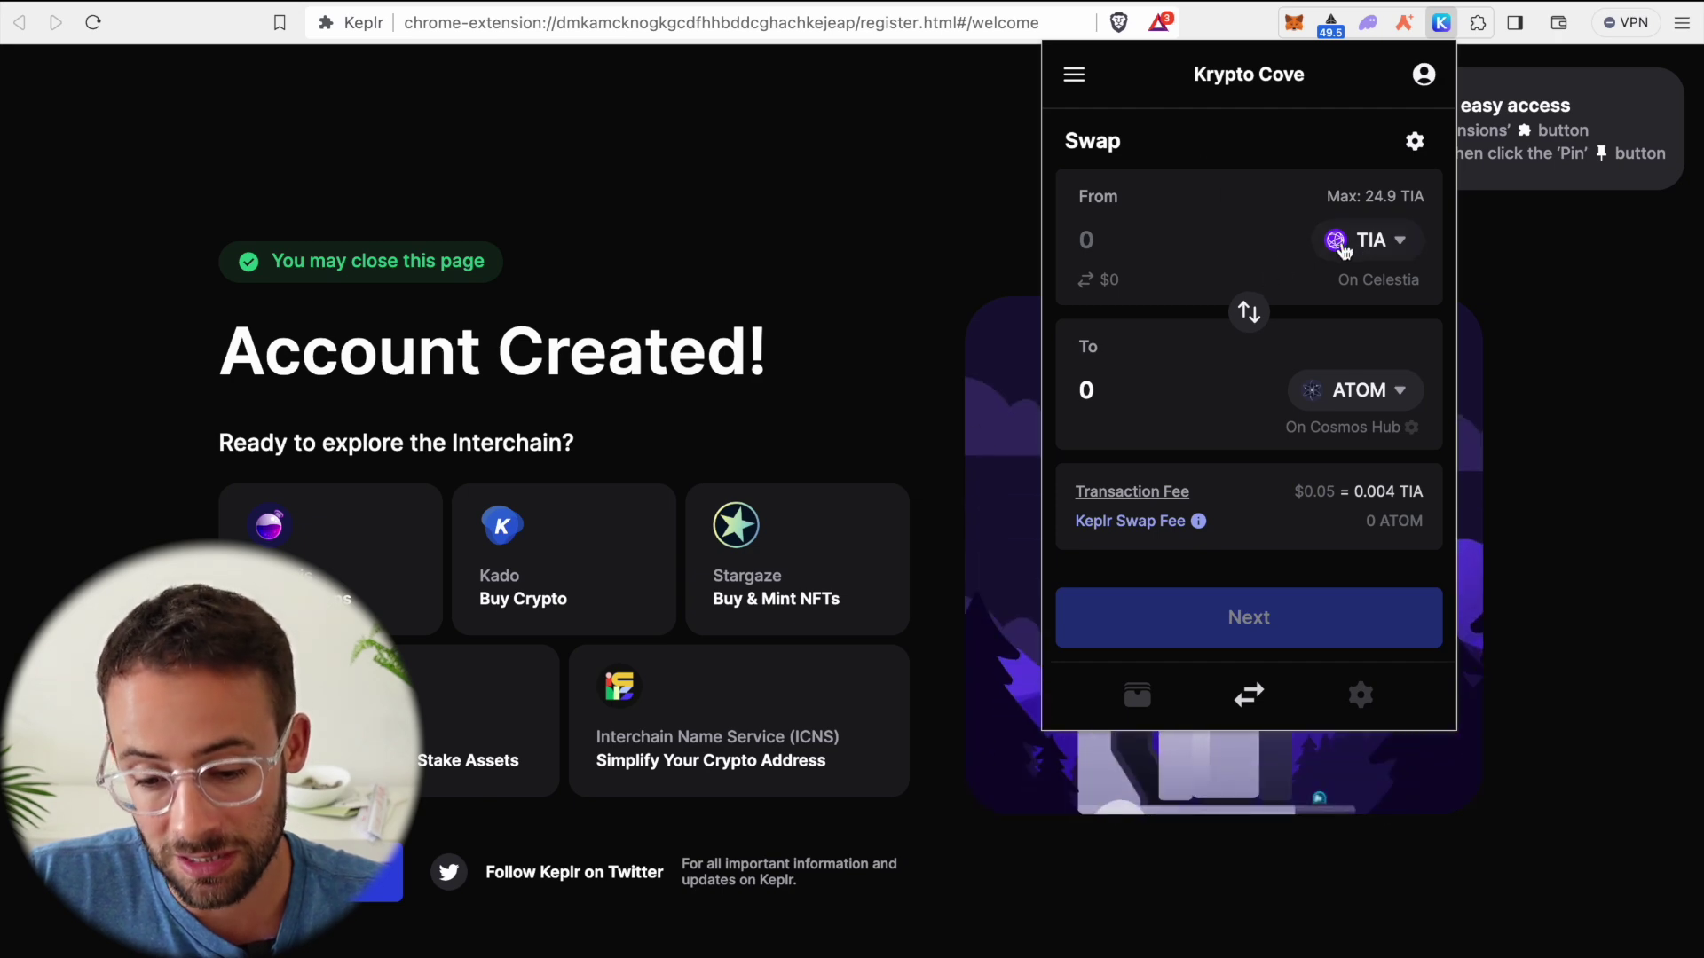
{"action": "left_click", "coordinate": [1154, 251]}
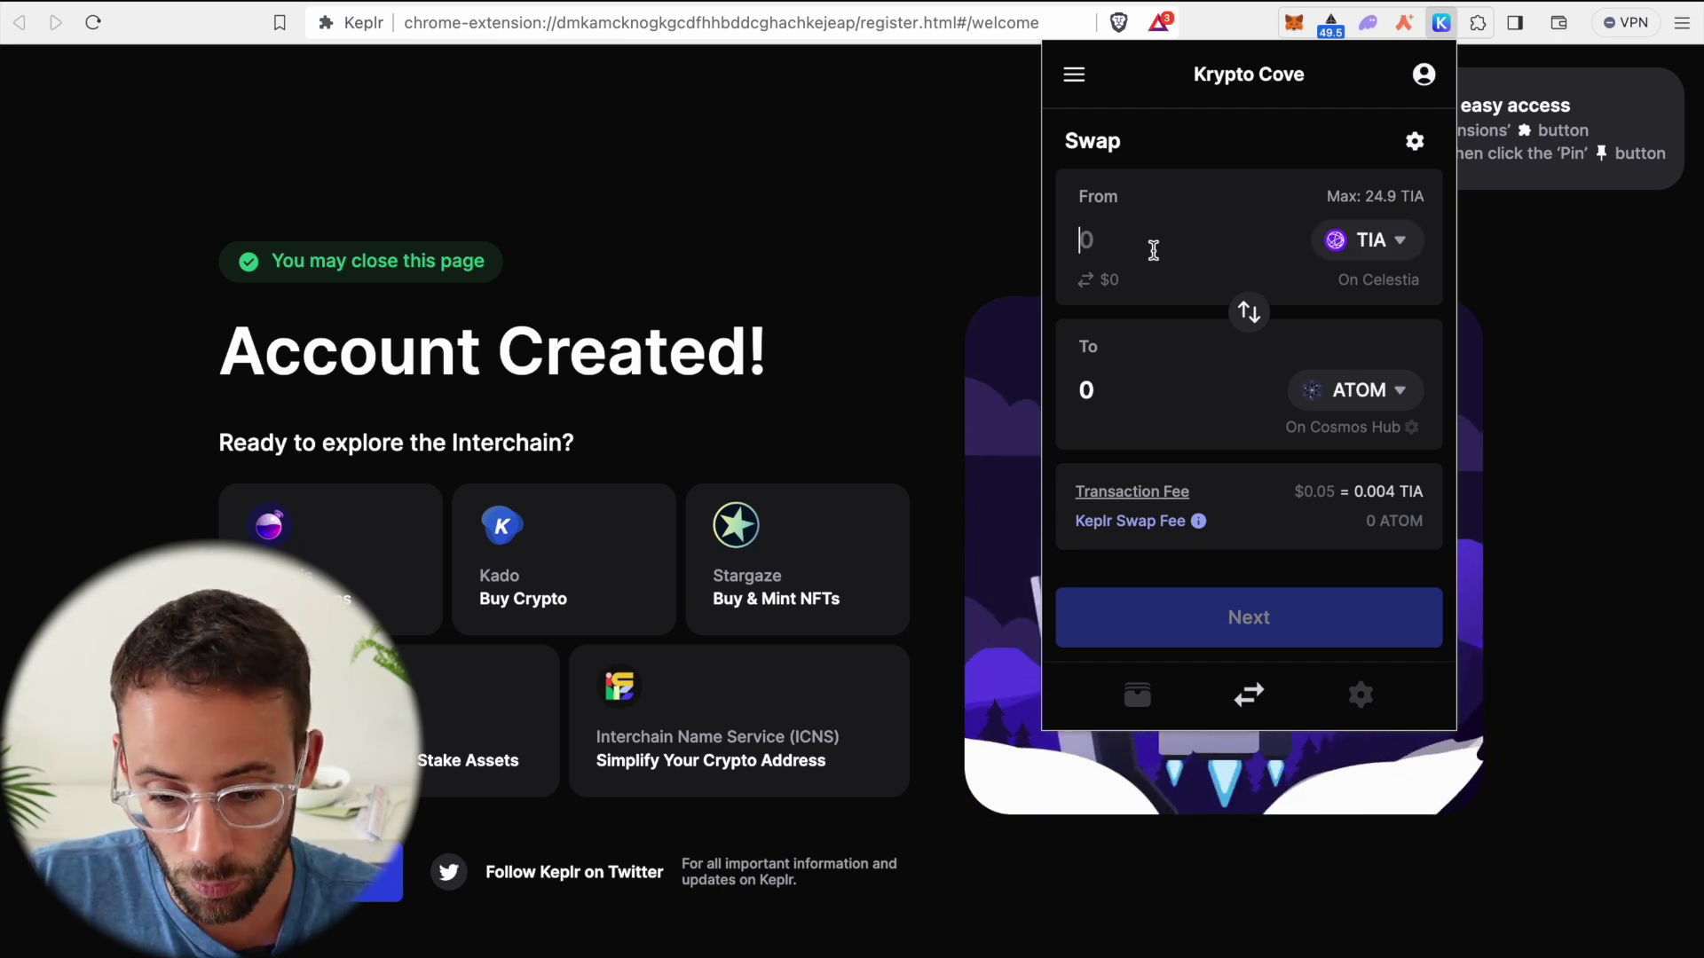
{"action": "type", "text": "5"}
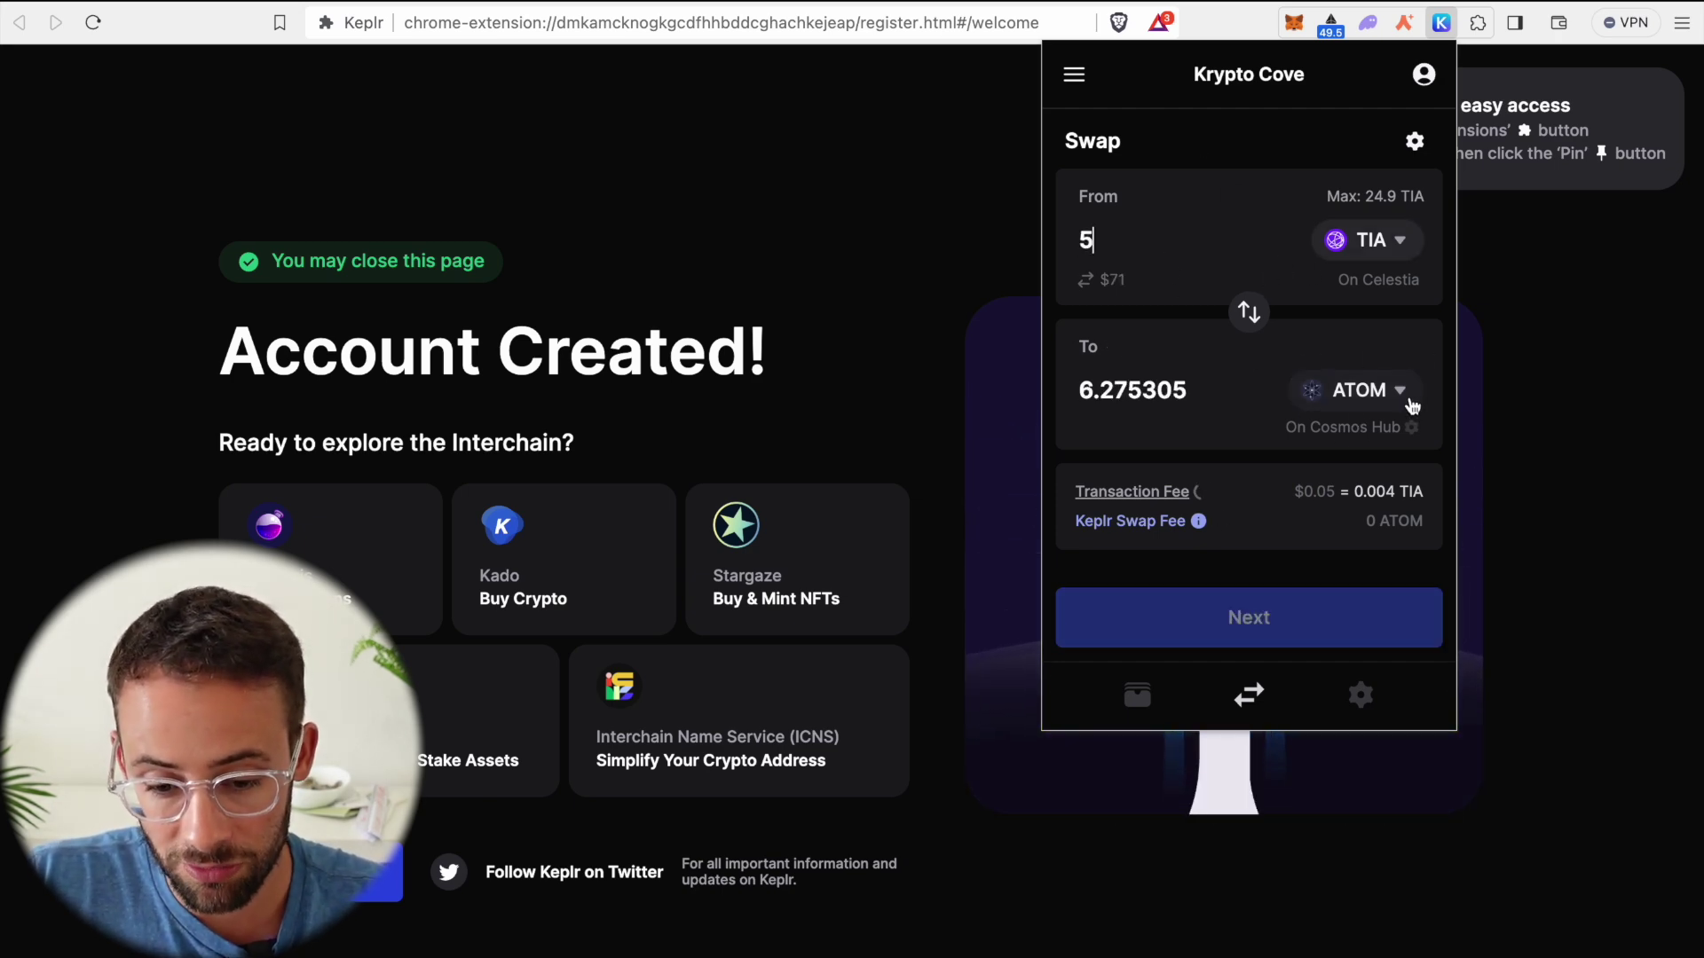
Keep ATOM as the target, about 6.27 ATOM, without submitting, and return to the wallet overview.
{"action": "left_click", "coordinate": [1412, 404]}
{"action": "scroll", "coordinate": [1286, 426], "scroll_direction": "down", "scroll_amount": 3}
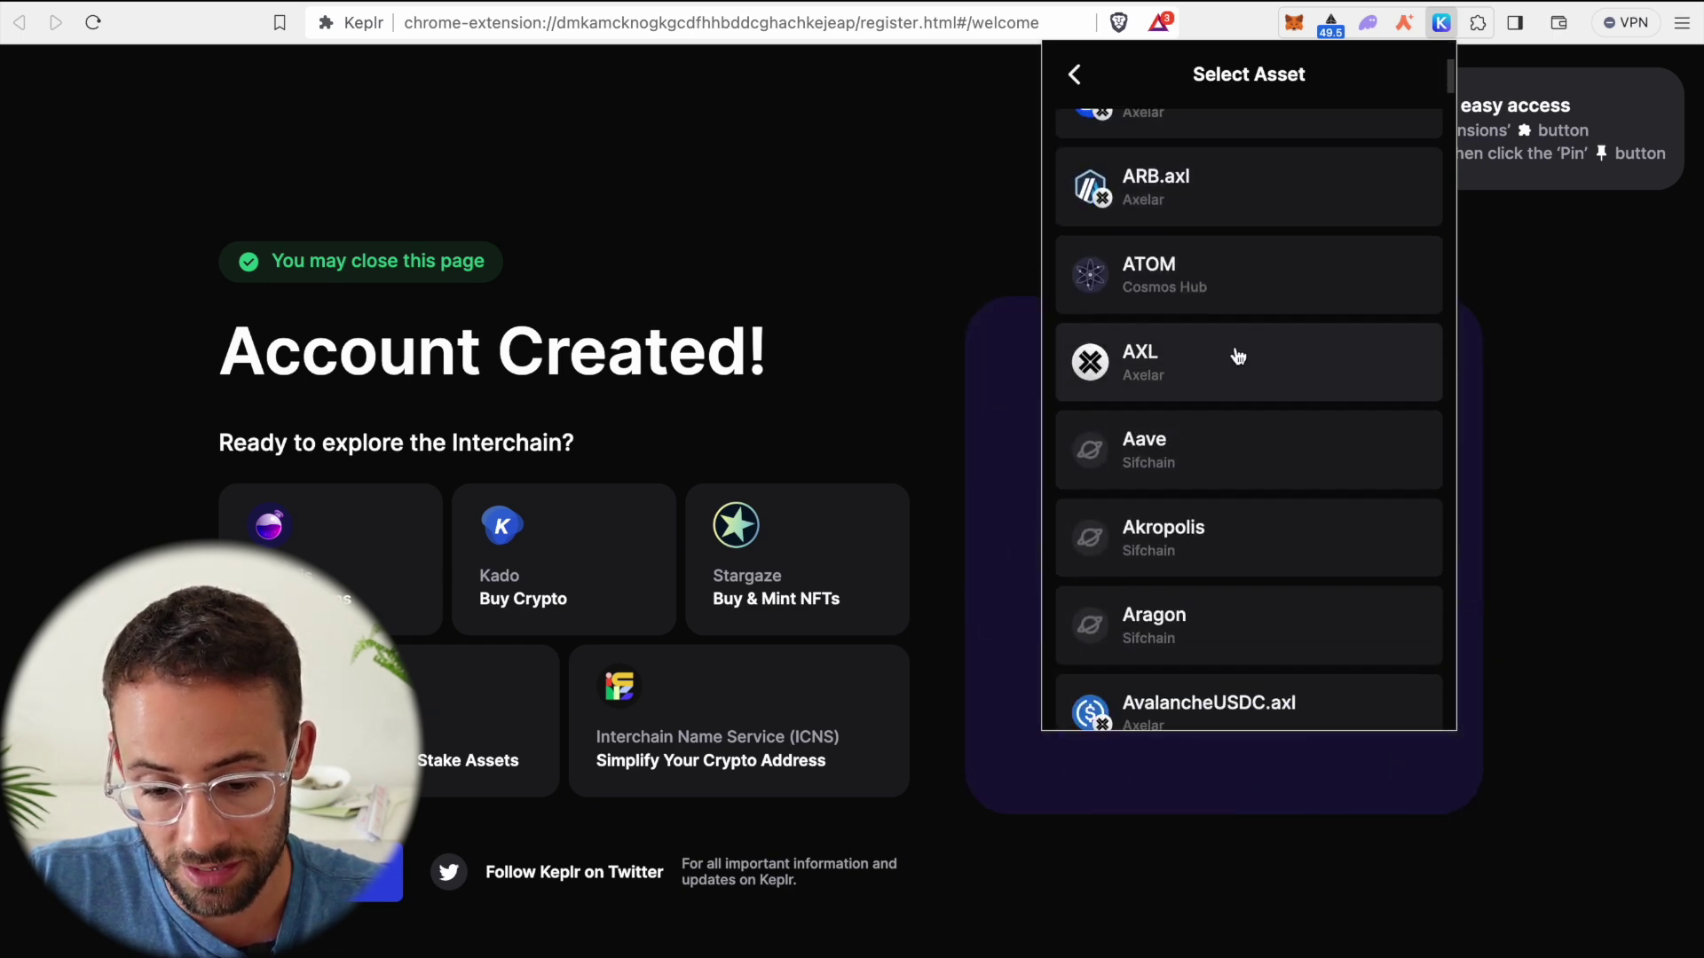
{"action": "left_click", "coordinate": [1242, 244]}
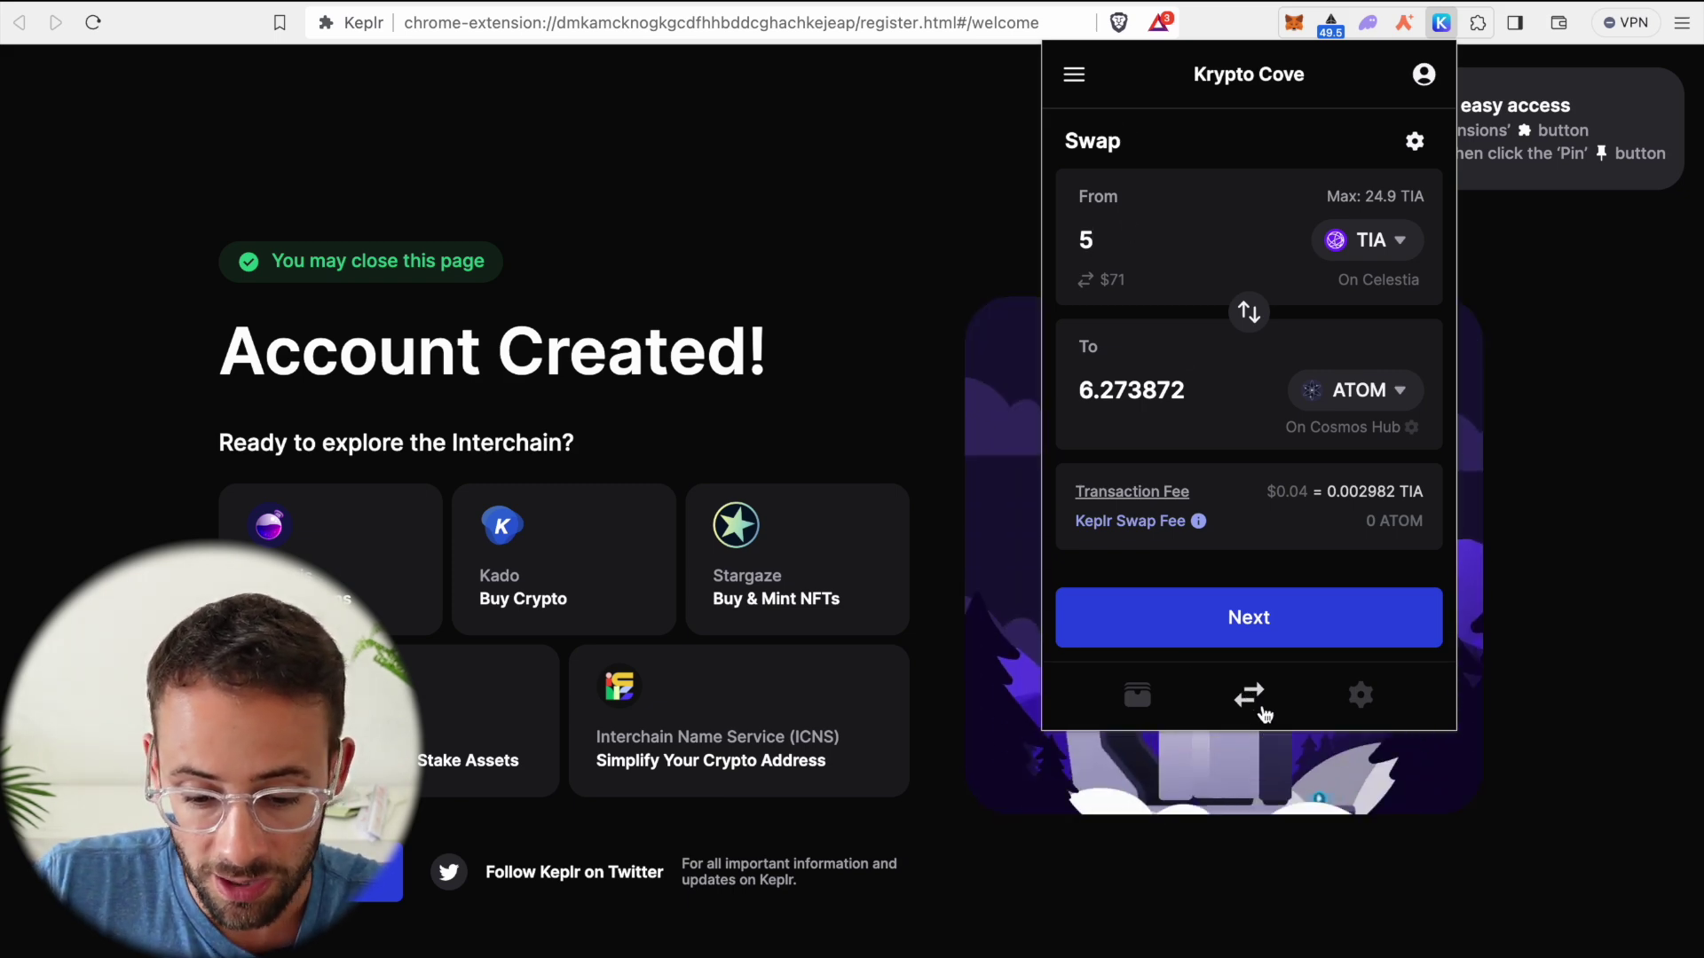
{"action": "left_click", "coordinate": [1136, 695]}
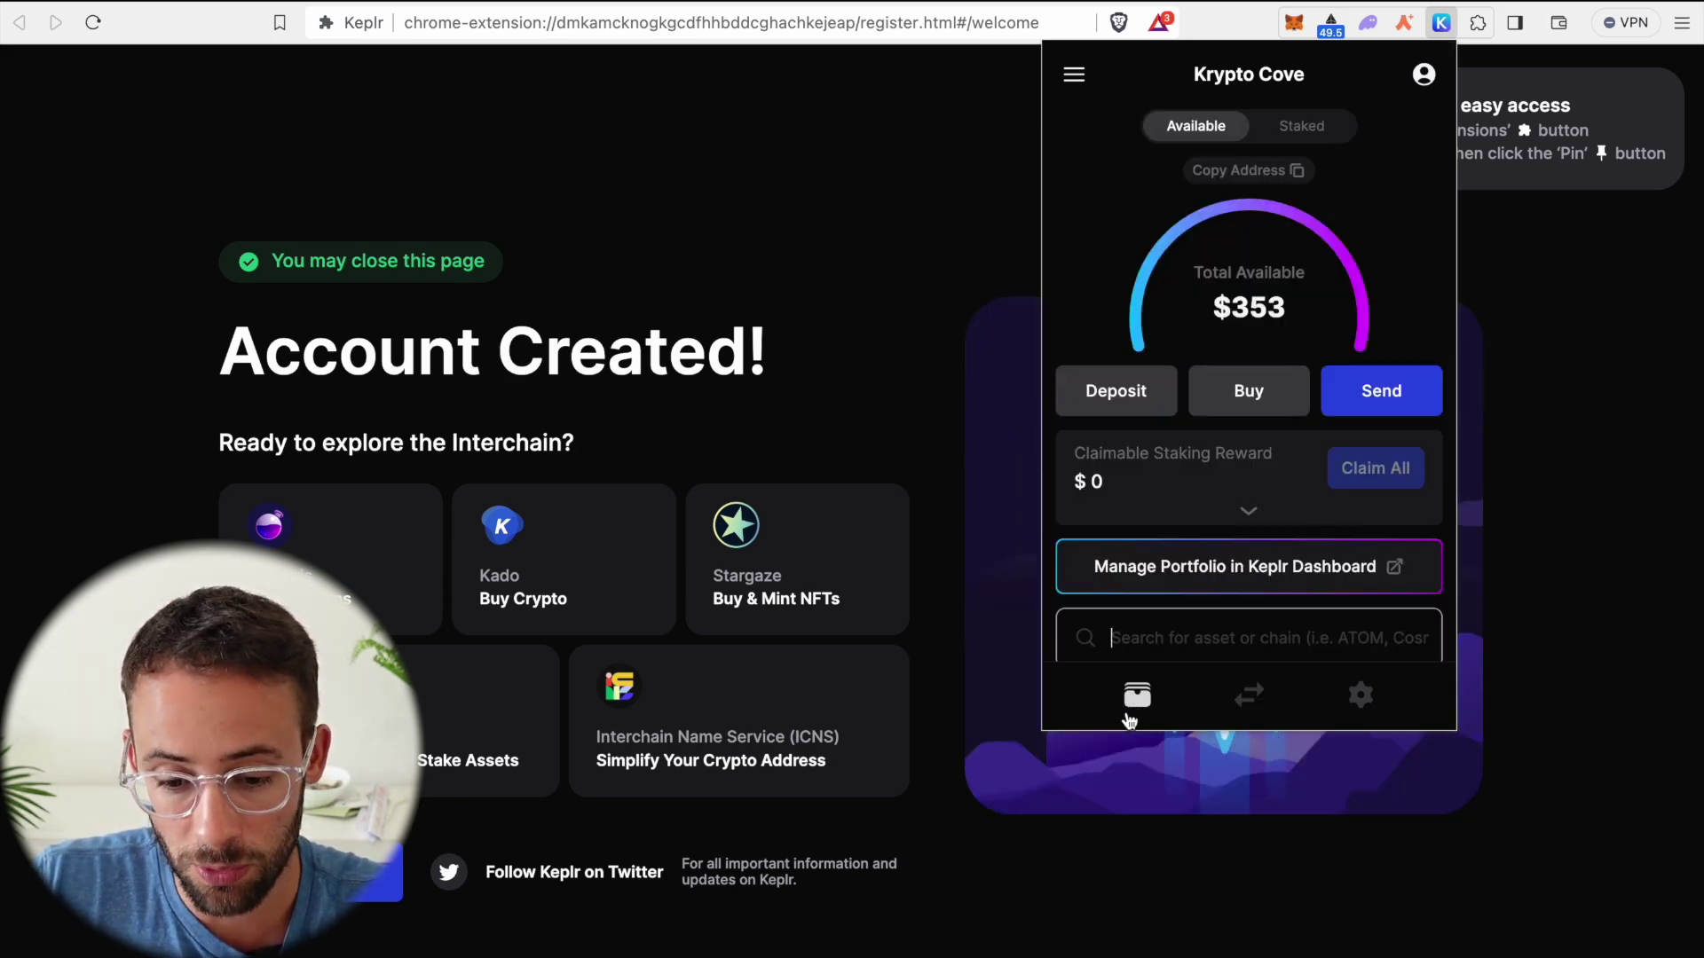
Check the wallet balances, then open the portfolio on the Keplr Dashboard website (wallet.keplr.app).
{"action": "scroll", "coordinate": [1205, 544], "scroll_direction": "down", "scroll_amount": 3}
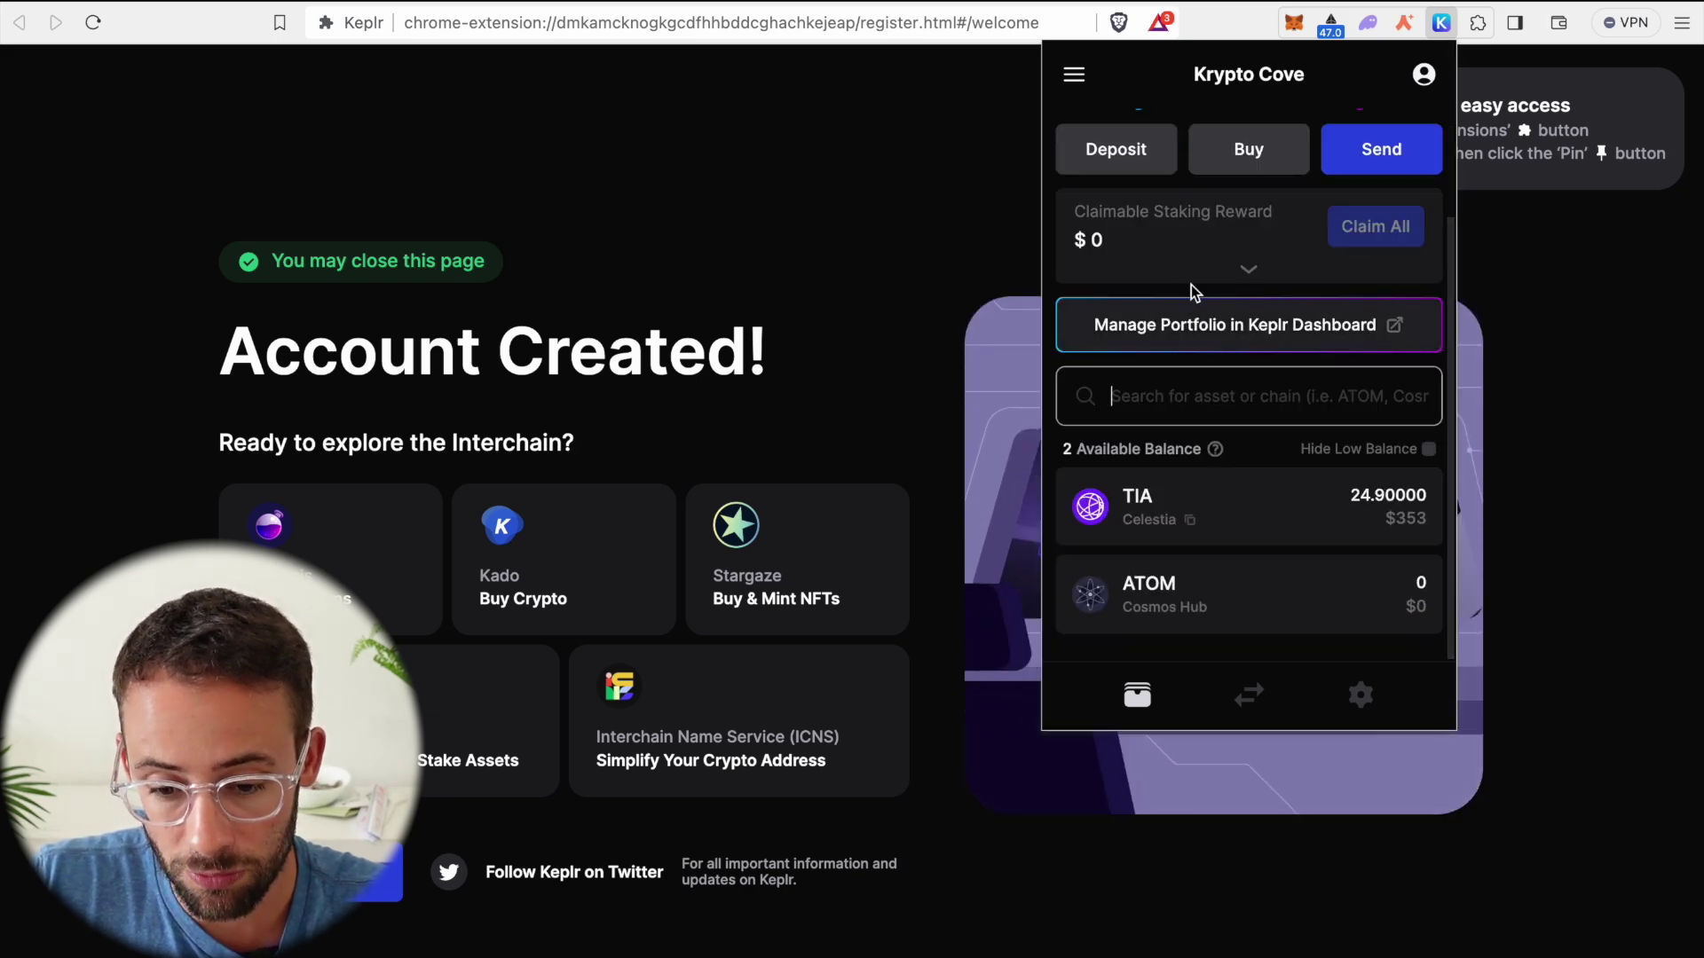
{"action": "scroll", "coordinate": [1218, 204], "scroll_direction": "up", "scroll_amount": 3}
{"action": "scroll", "coordinate": [1293, 532], "scroll_direction": "down", "scroll_amount": 1}
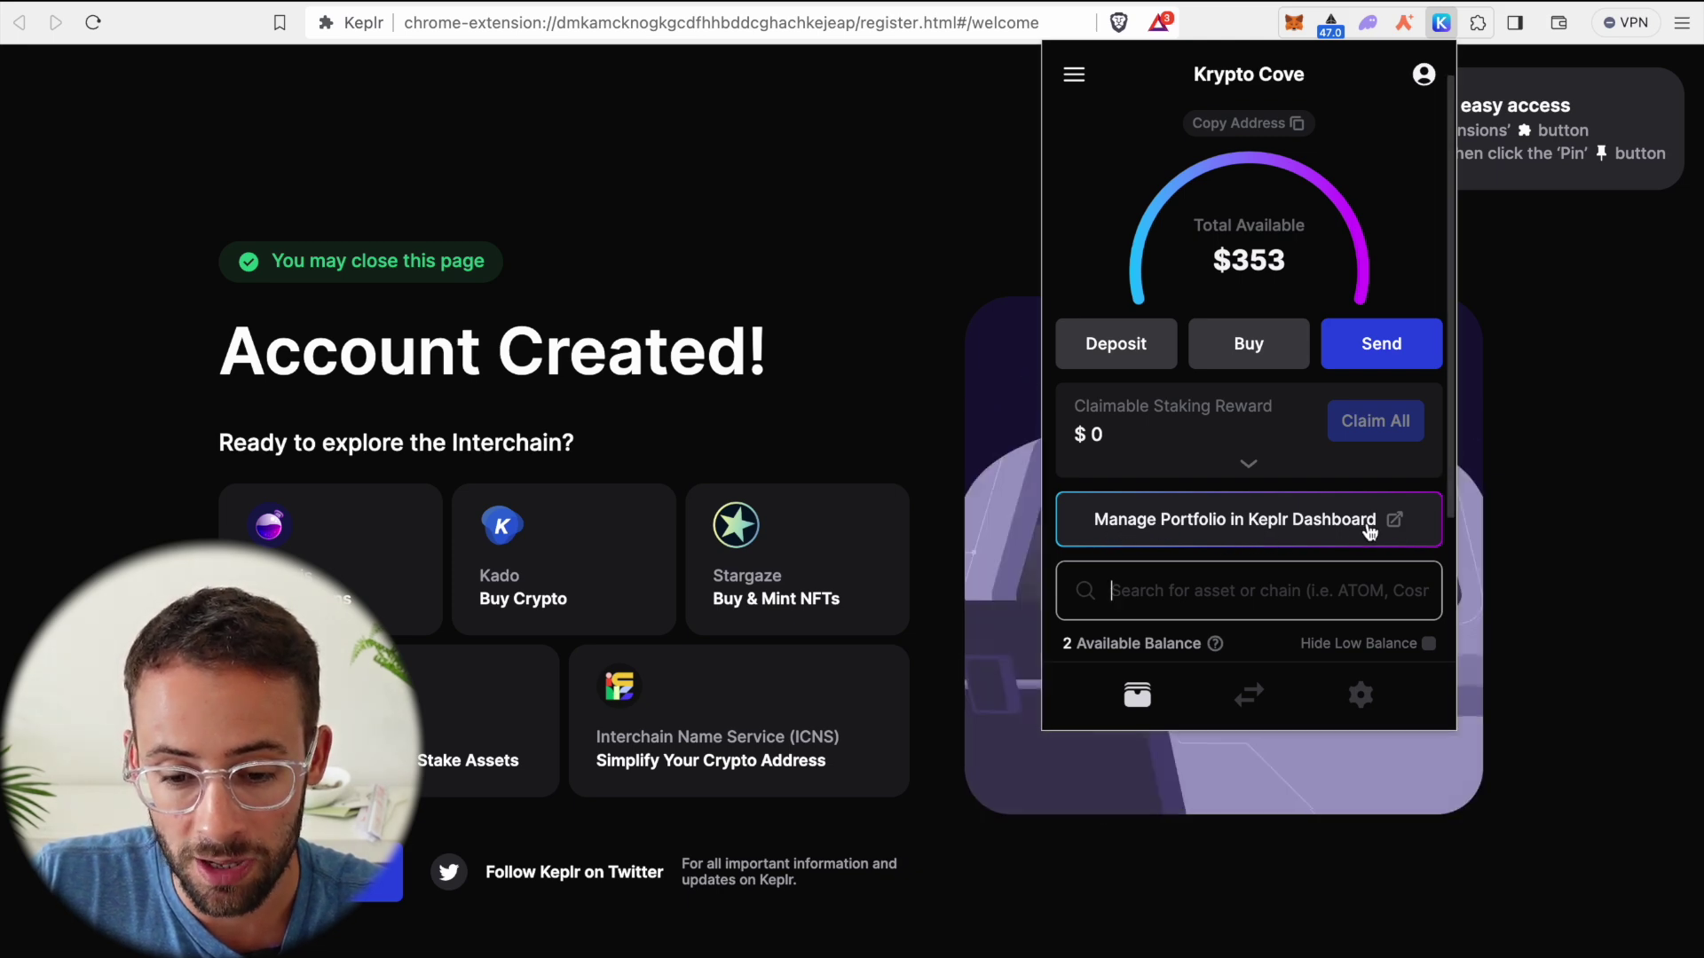
{"action": "left_click", "coordinate": [1395, 523]}
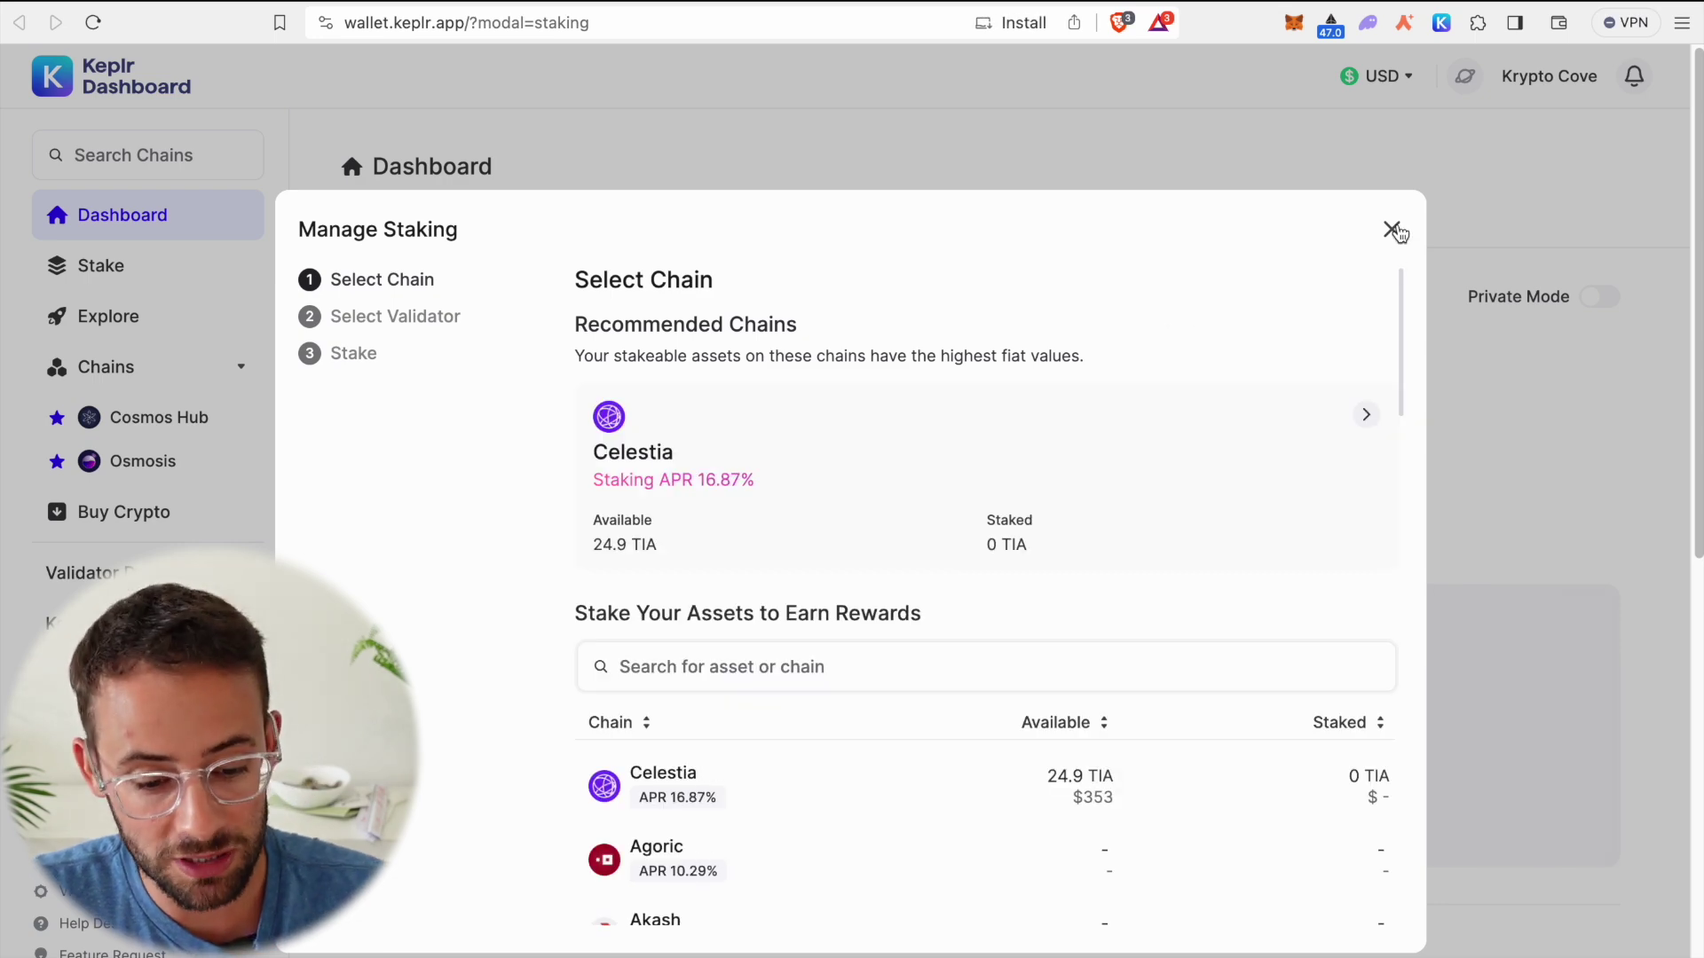
Close the Manage Staking window and review the $353 overview held as 24.9 TIA on Celestia.
{"action": "left_click", "coordinate": [1392, 230]}
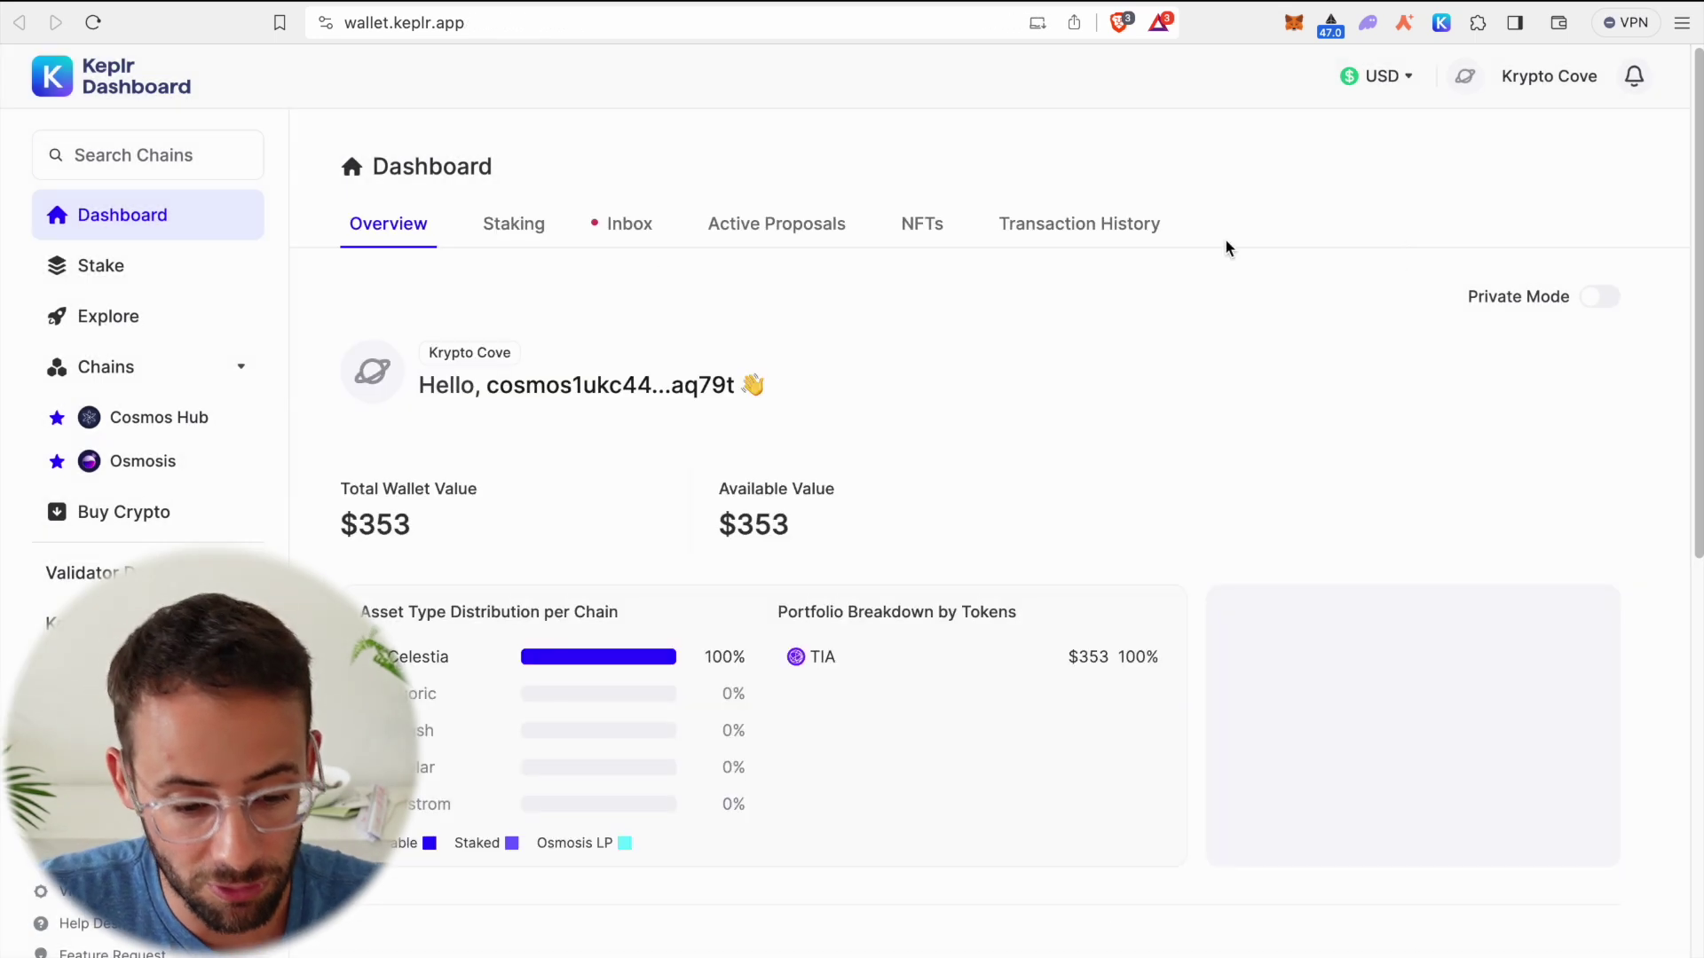
{"action": "scroll", "coordinate": [575, 647], "scroll_direction": "down", "scroll_amount": 1}
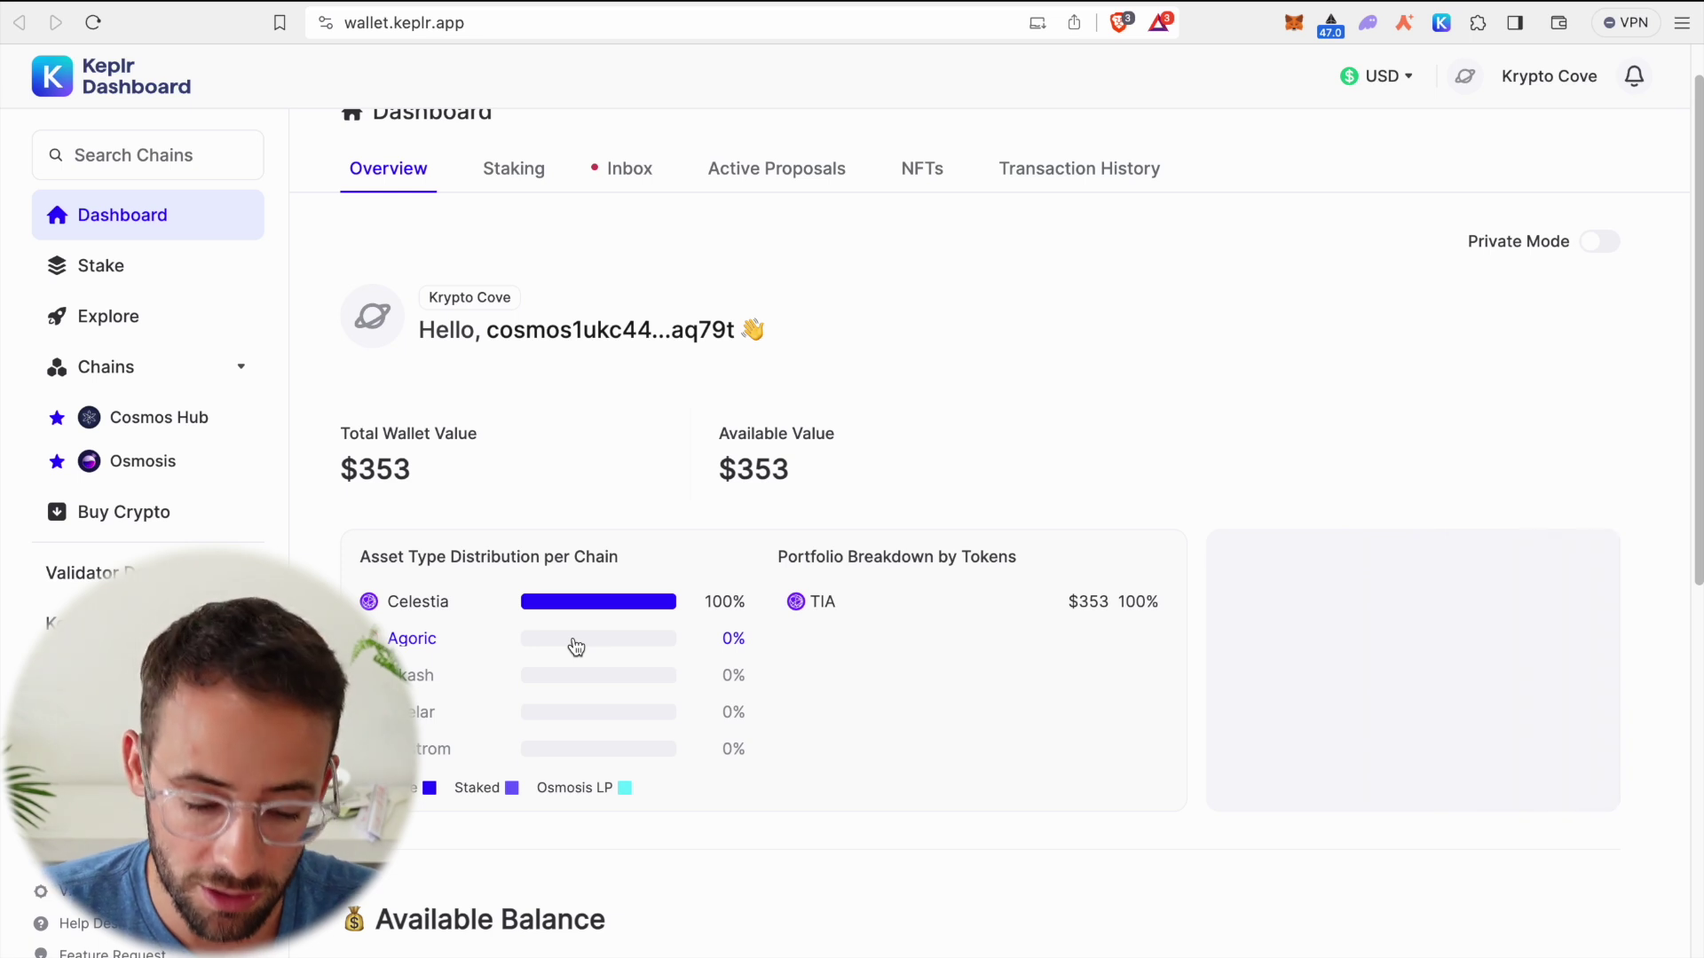
{"action": "scroll", "coordinate": [575, 647], "scroll_direction": "up", "scroll_amount": 1}
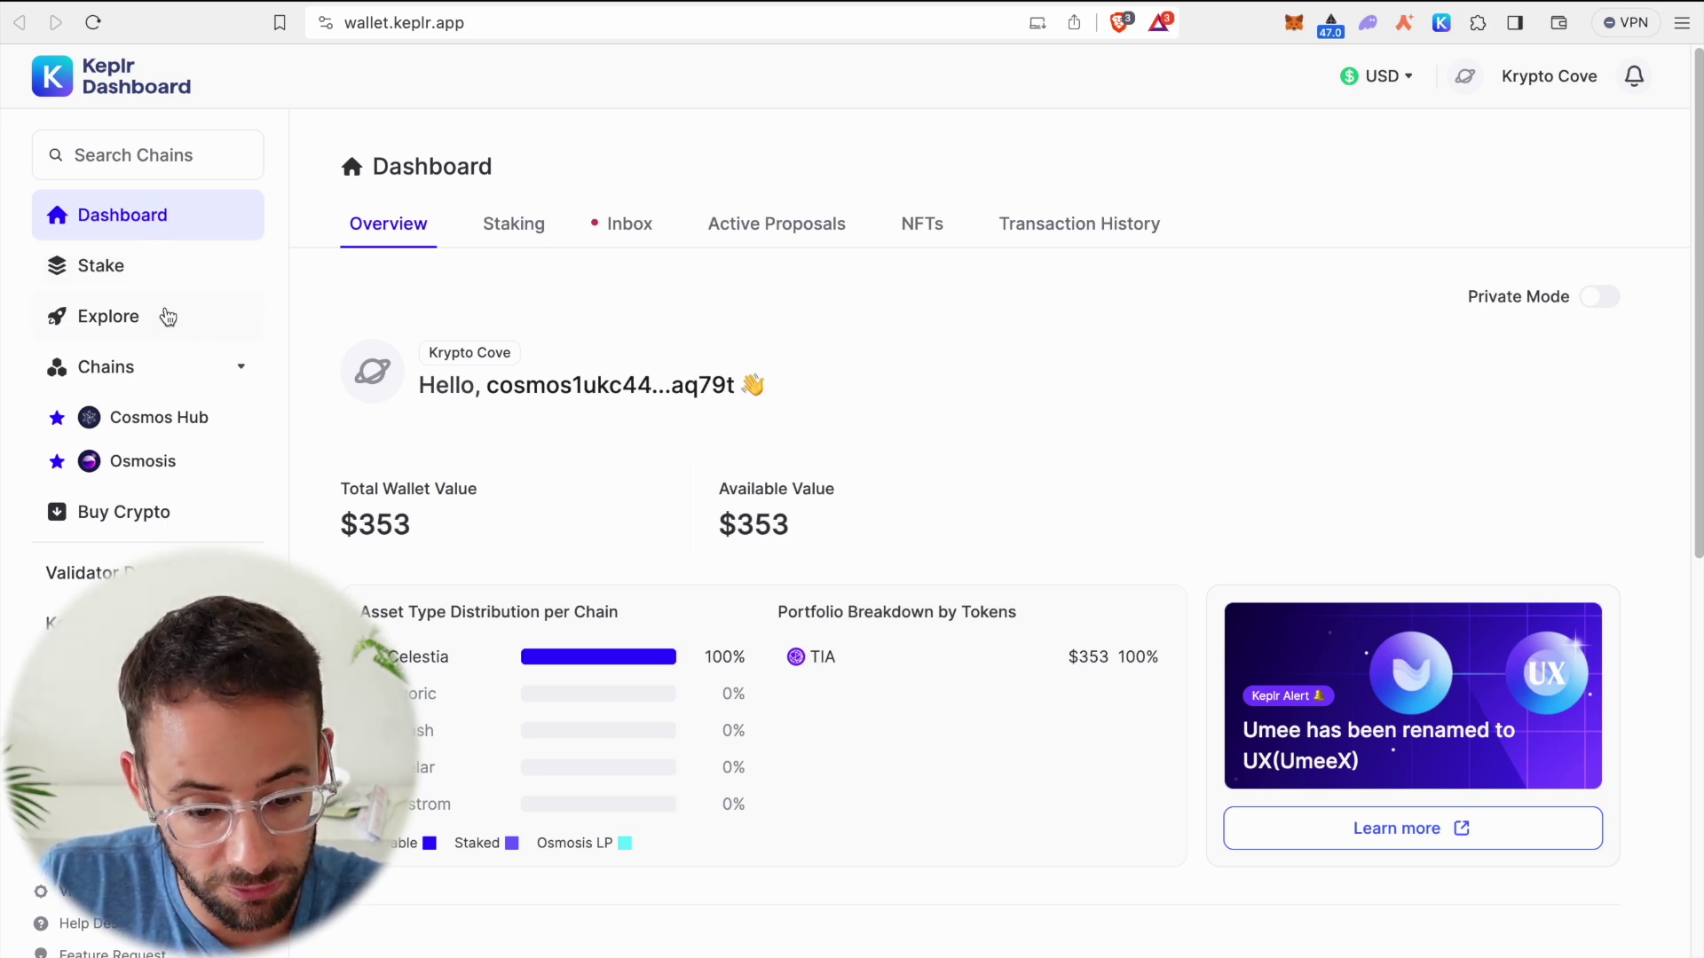
{"action": "scroll", "coordinate": [772, 588], "scroll_direction": "down", "scroll_amount": 5}
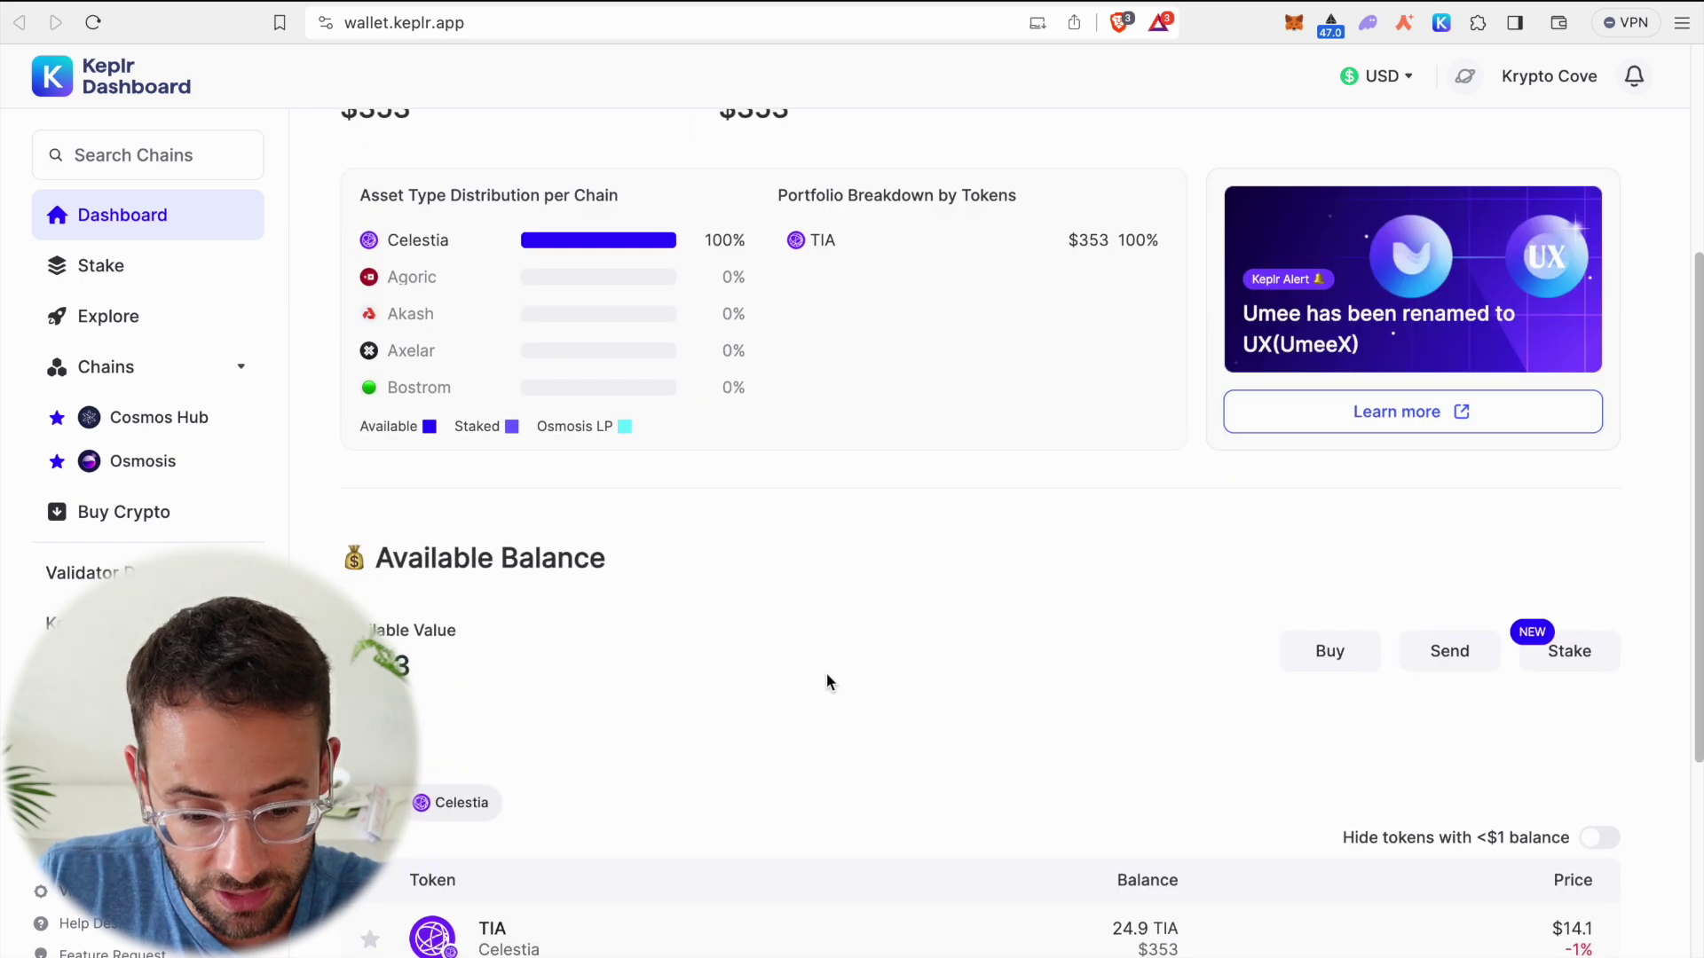
{"action": "scroll", "coordinate": [590, 603], "scroll_direction": "up", "scroll_amount": 5}
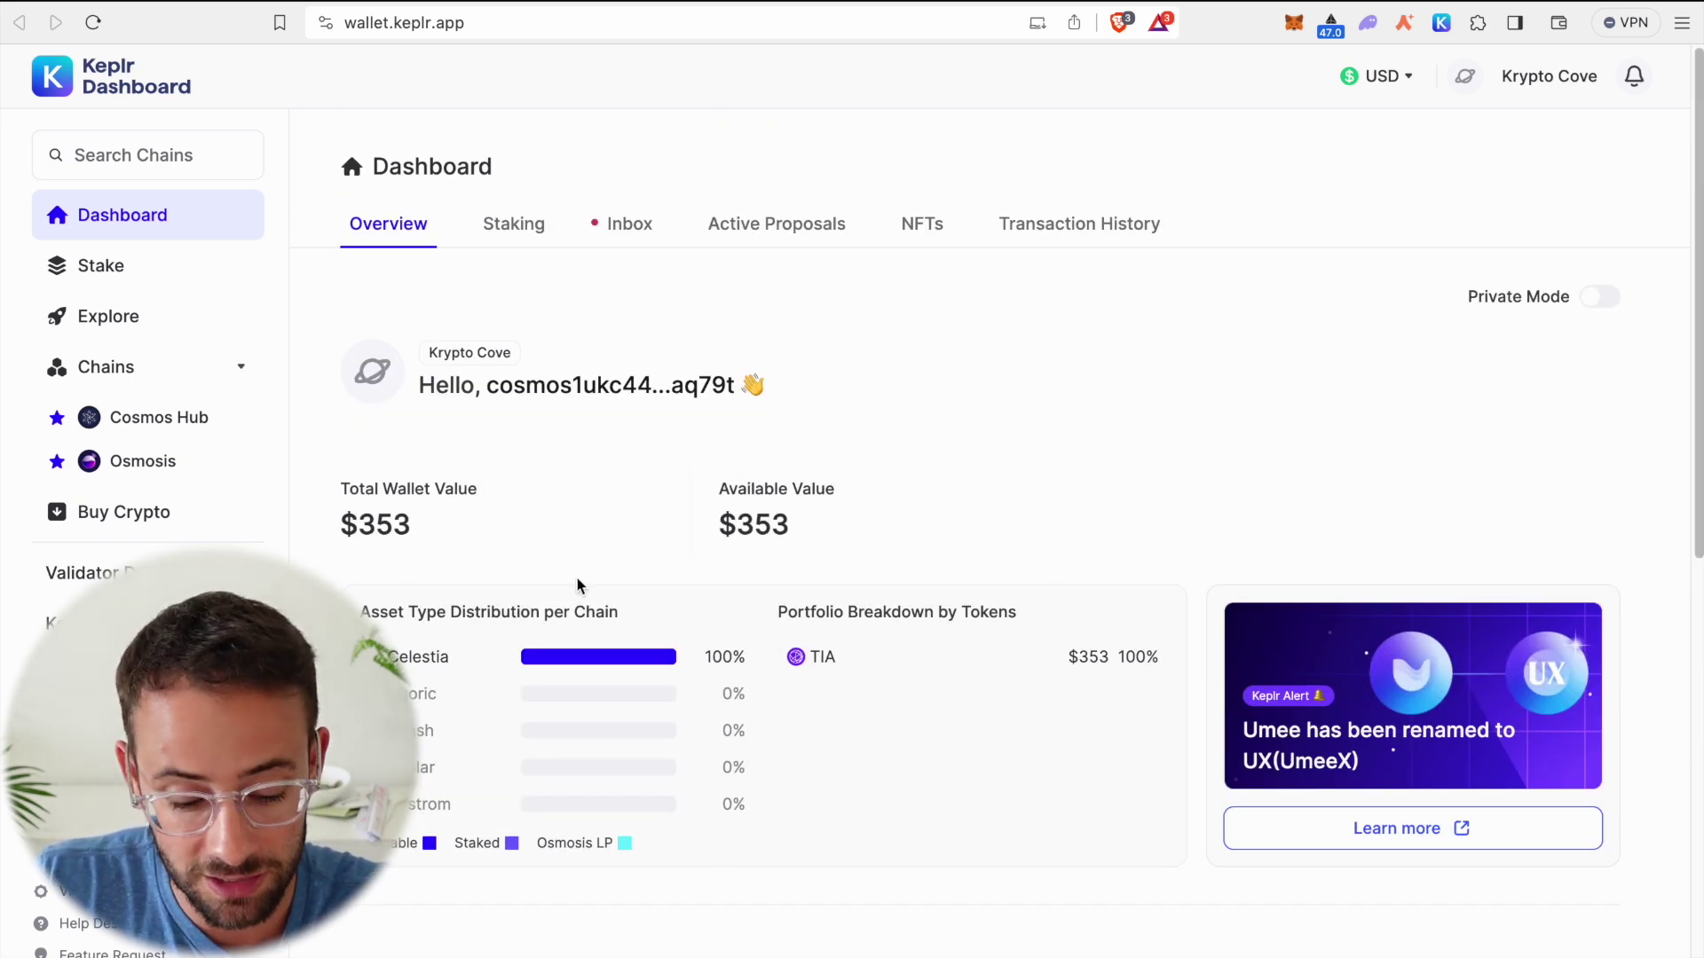
{"action": "scroll", "coordinate": [772, 790], "scroll_direction": "down", "scroll_amount": 5}
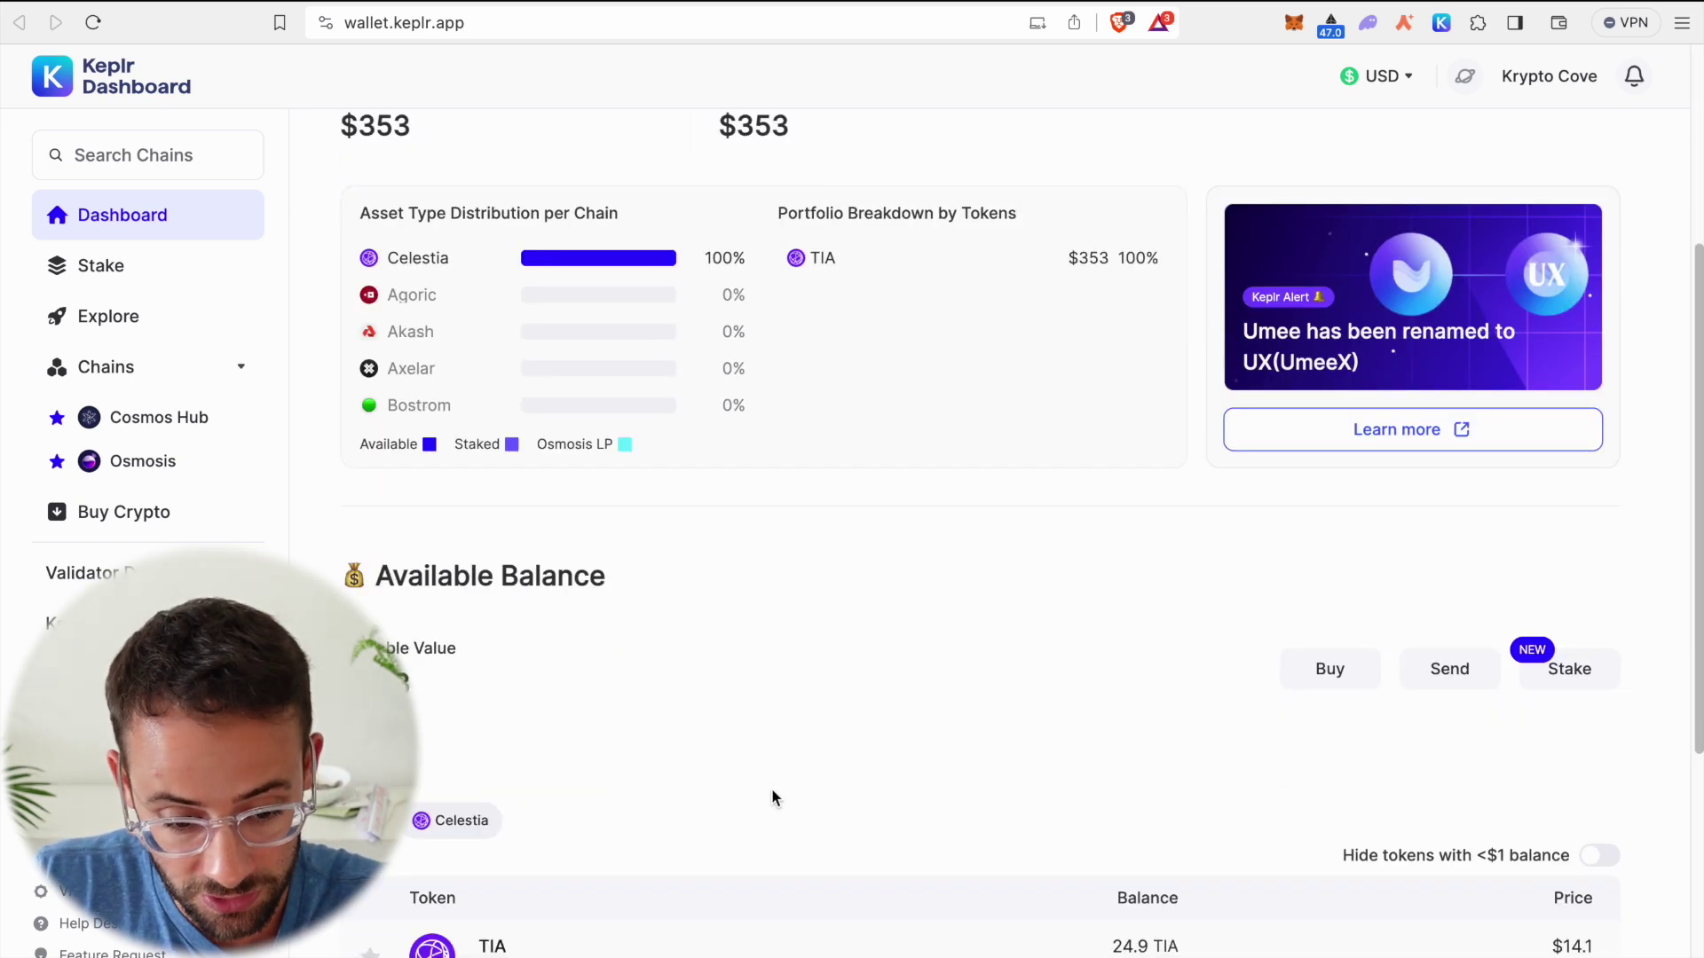
{"action": "scroll", "coordinate": [772, 789], "scroll_direction": "up", "scroll_amount": 3}
{"action": "scroll", "coordinate": [737, 581], "scroll_direction": "down", "scroll_amount": 5}
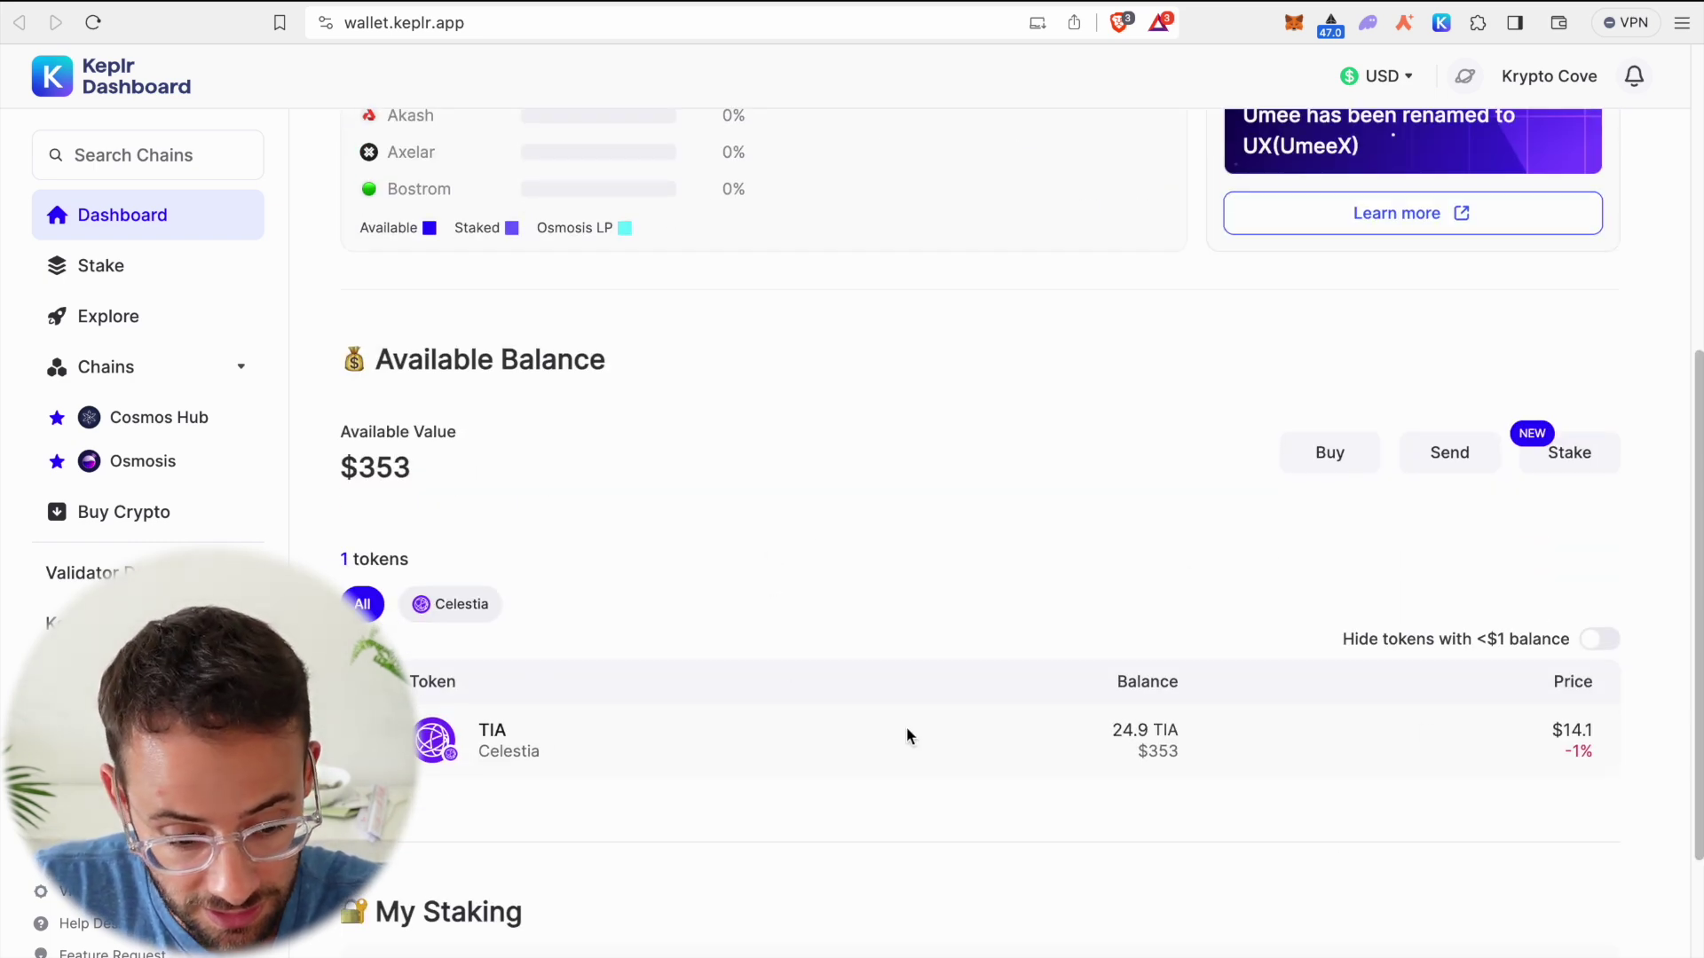
{"action": "scroll", "coordinate": [736, 666], "scroll_direction": "up", "scroll_amount": 7}
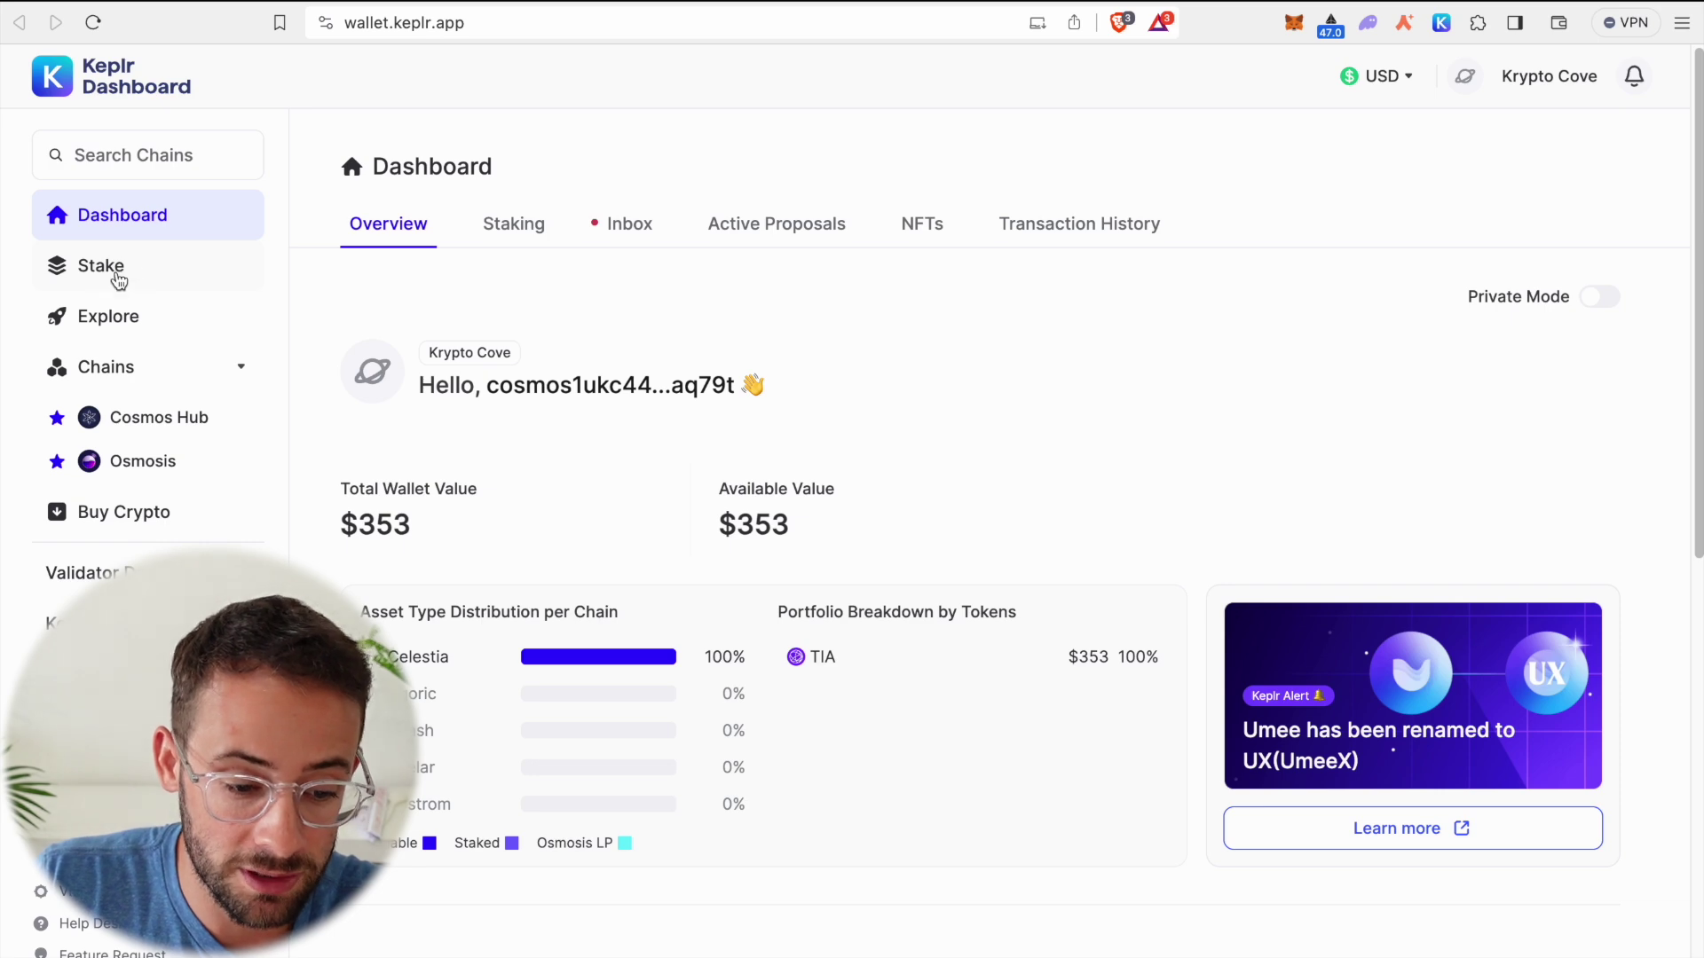
Start staking and choose Celestia as the chain to stake on.
{"action": "left_click", "coordinate": [138, 275]}
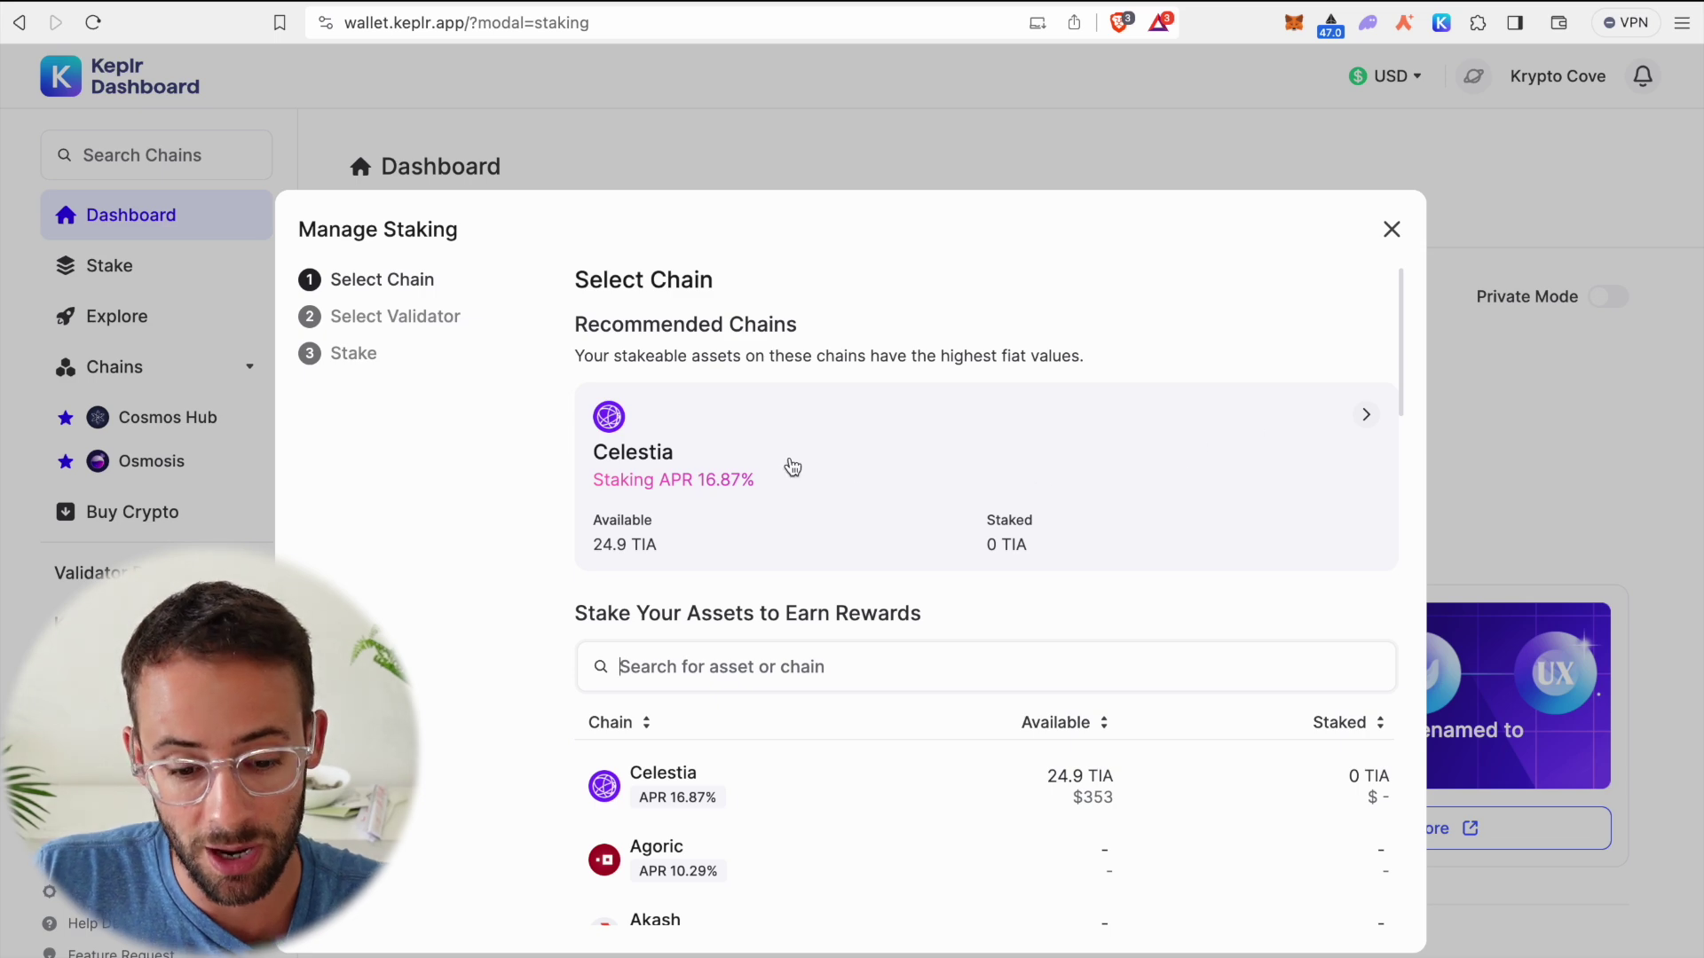
{"action": "left_click", "coordinate": [1209, 448]}
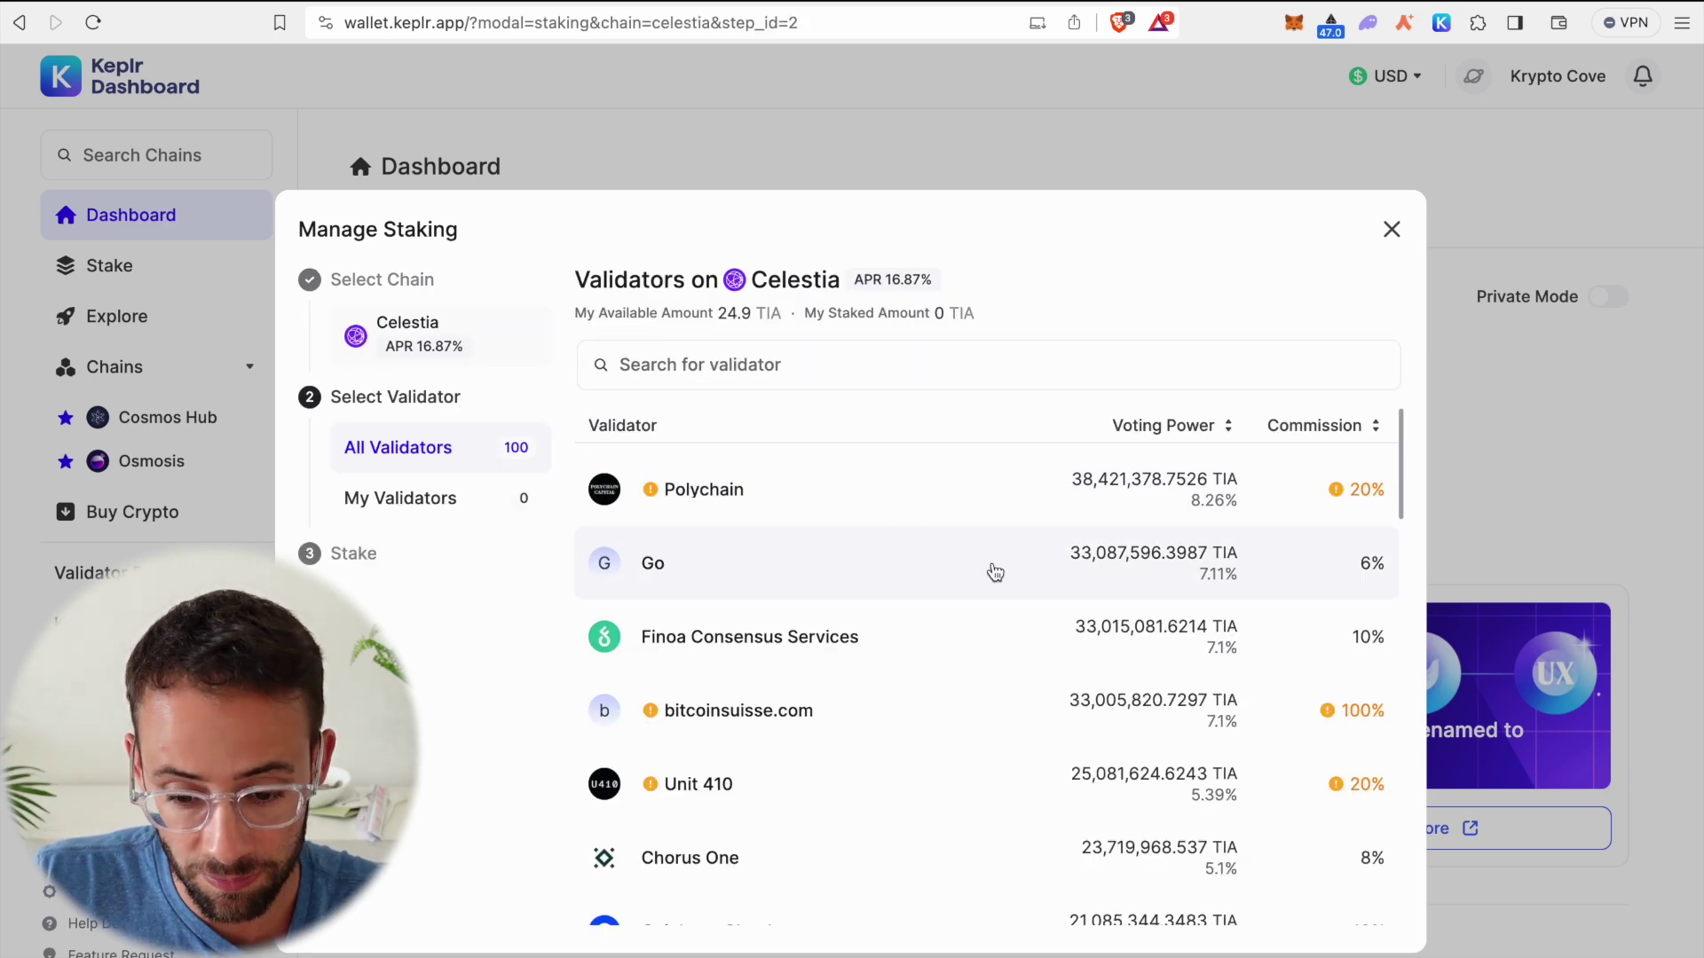
{"action": "scroll", "coordinate": [995, 572], "scroll_direction": "down", "scroll_amount": 7}
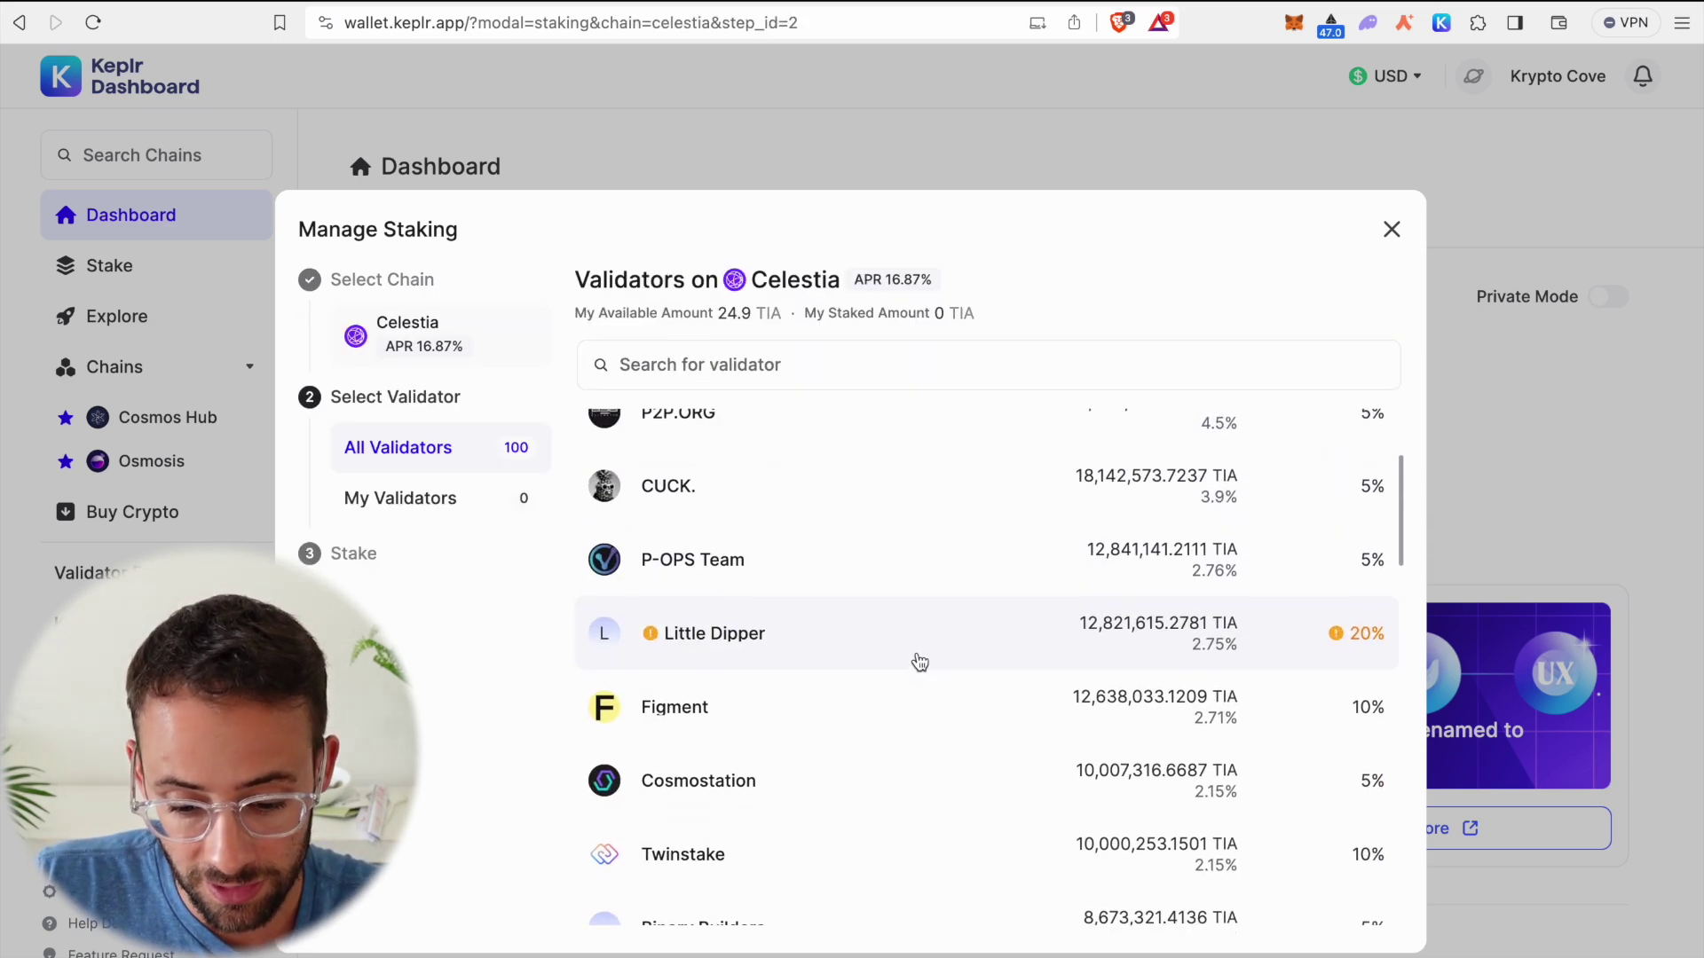
{"action": "scroll", "coordinate": [917, 662], "scroll_direction": "up", "scroll_amount": 10}
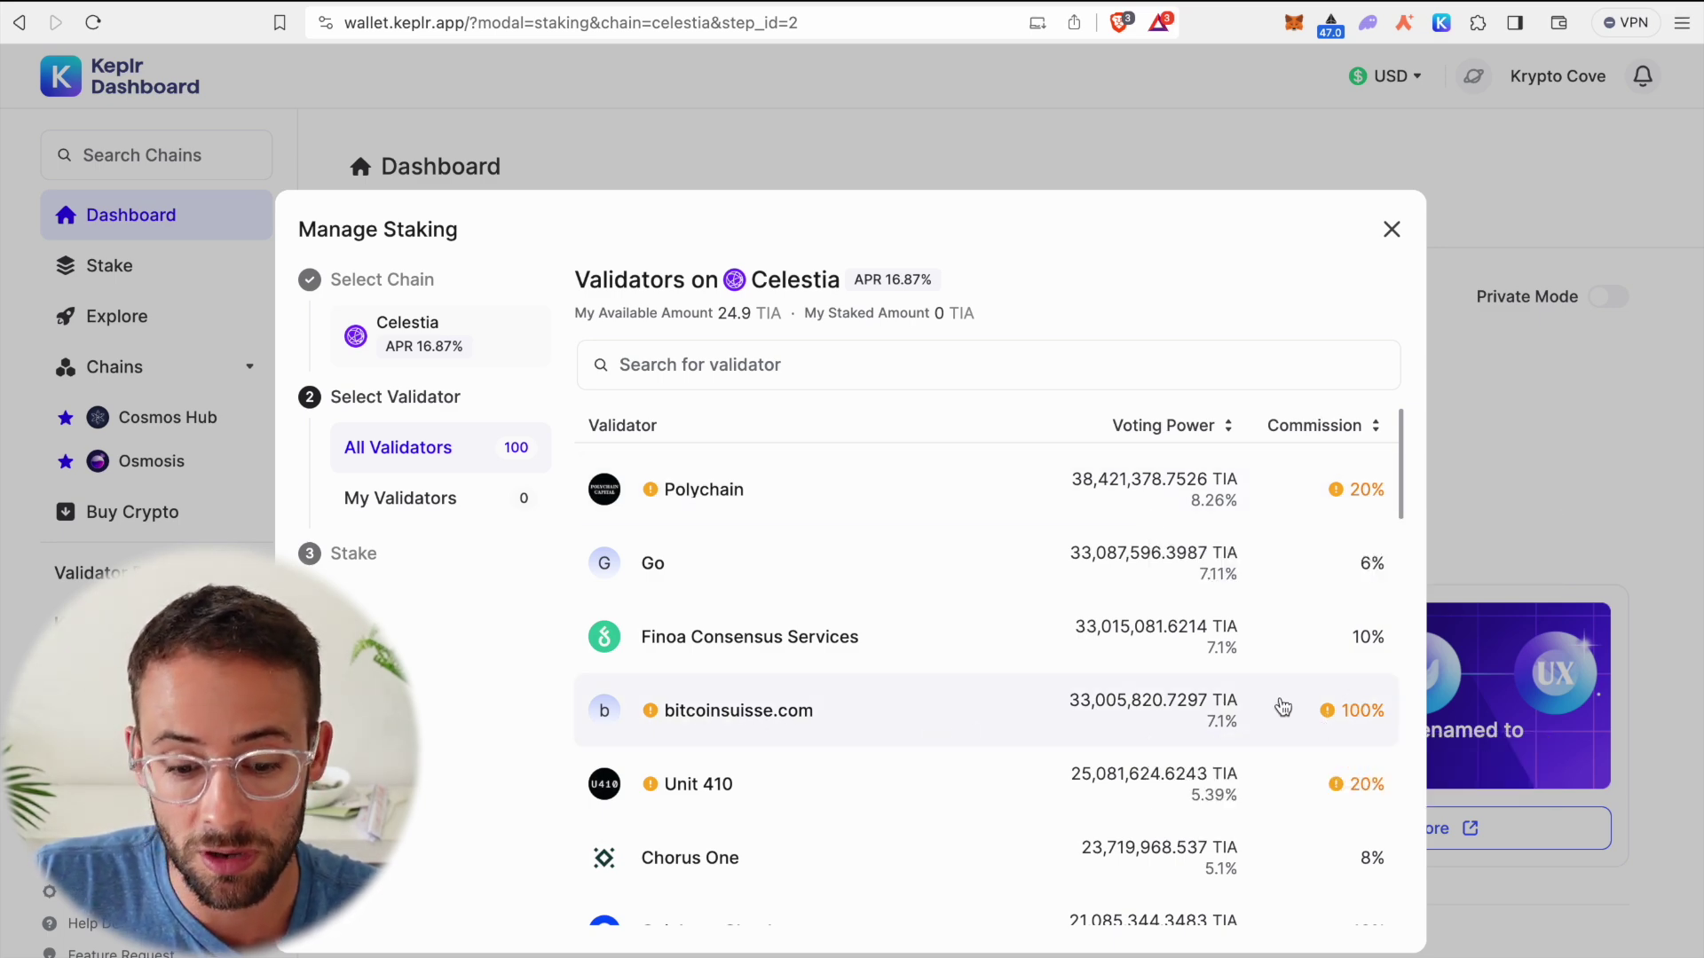
Select Cosmostation from the Celestia validator list (5% commission, 16.02% APR, 21-day unbonding).
{"action": "mouse_move", "coordinate": [1328, 730]}
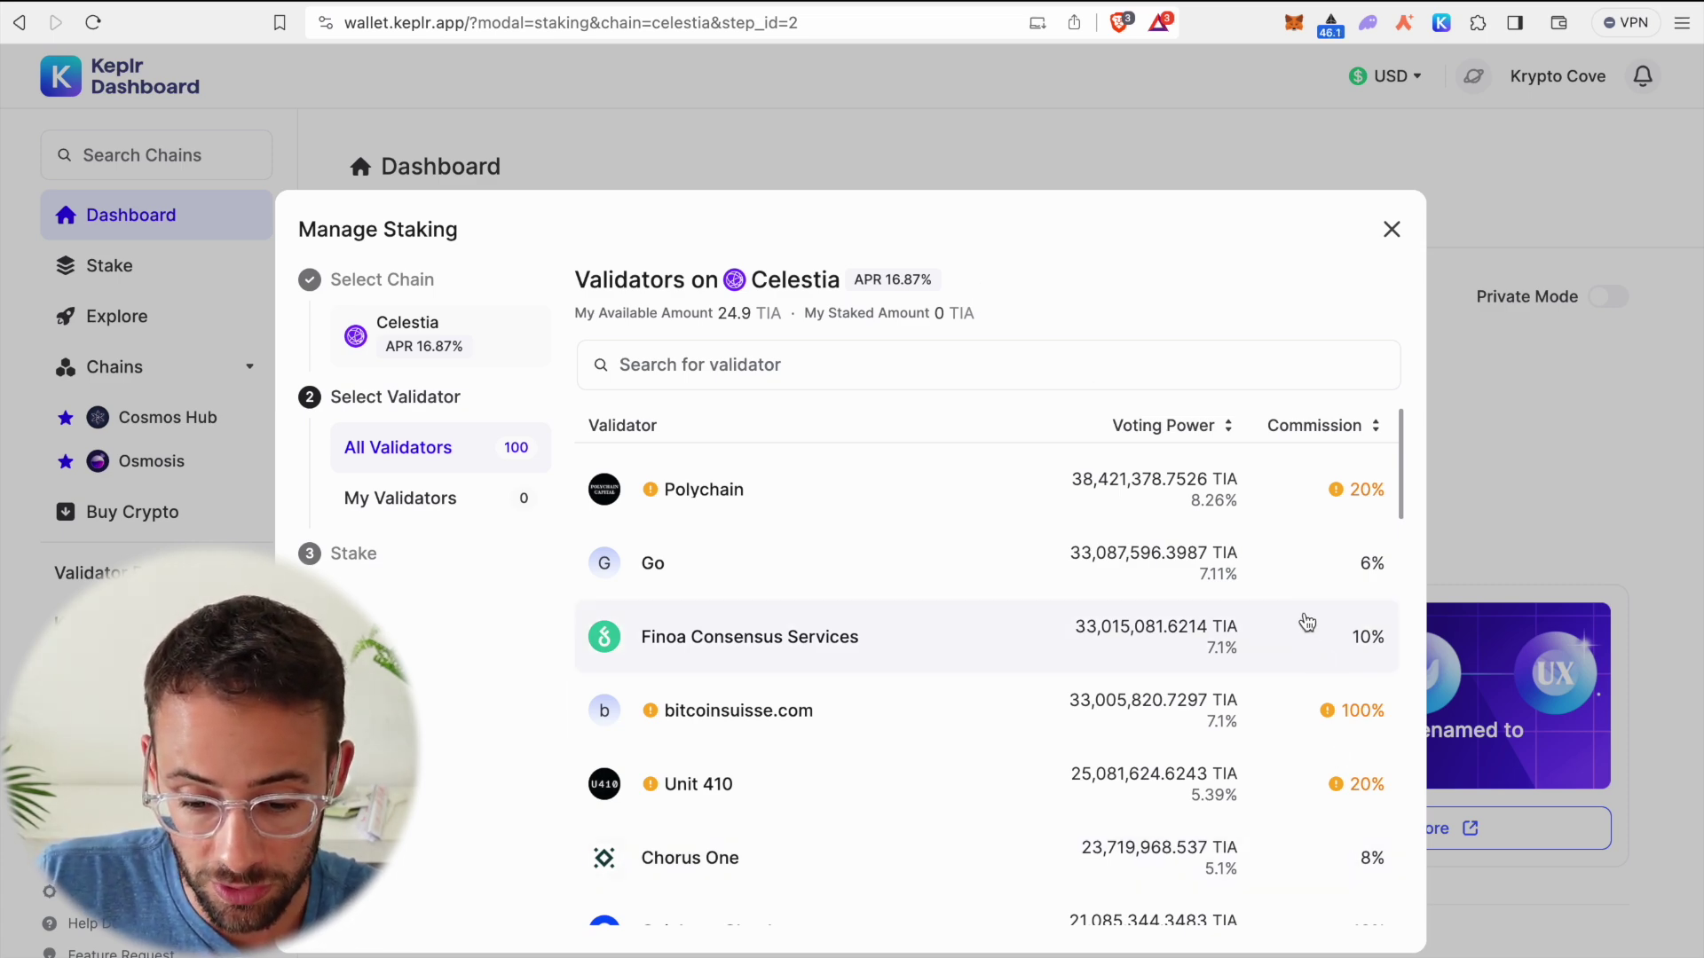
{"action": "scroll", "coordinate": [1338, 694], "scroll_direction": "down", "scroll_amount": 3}
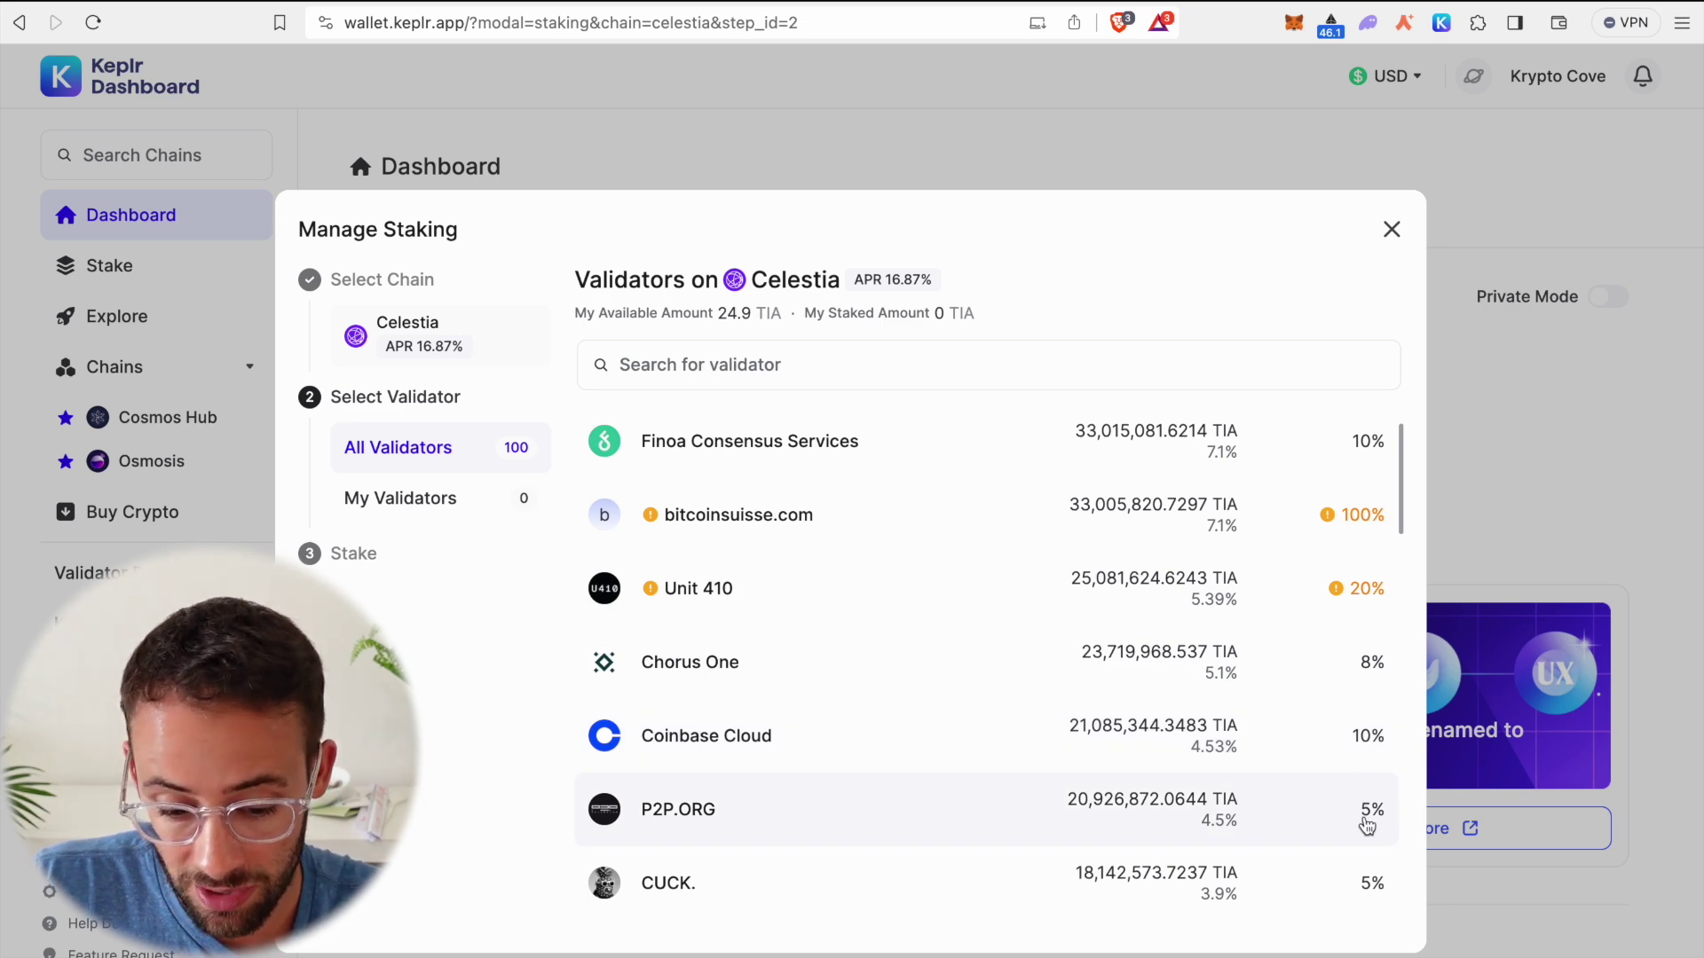
{"action": "scroll", "coordinate": [1367, 826], "scroll_direction": "down", "scroll_amount": 1}
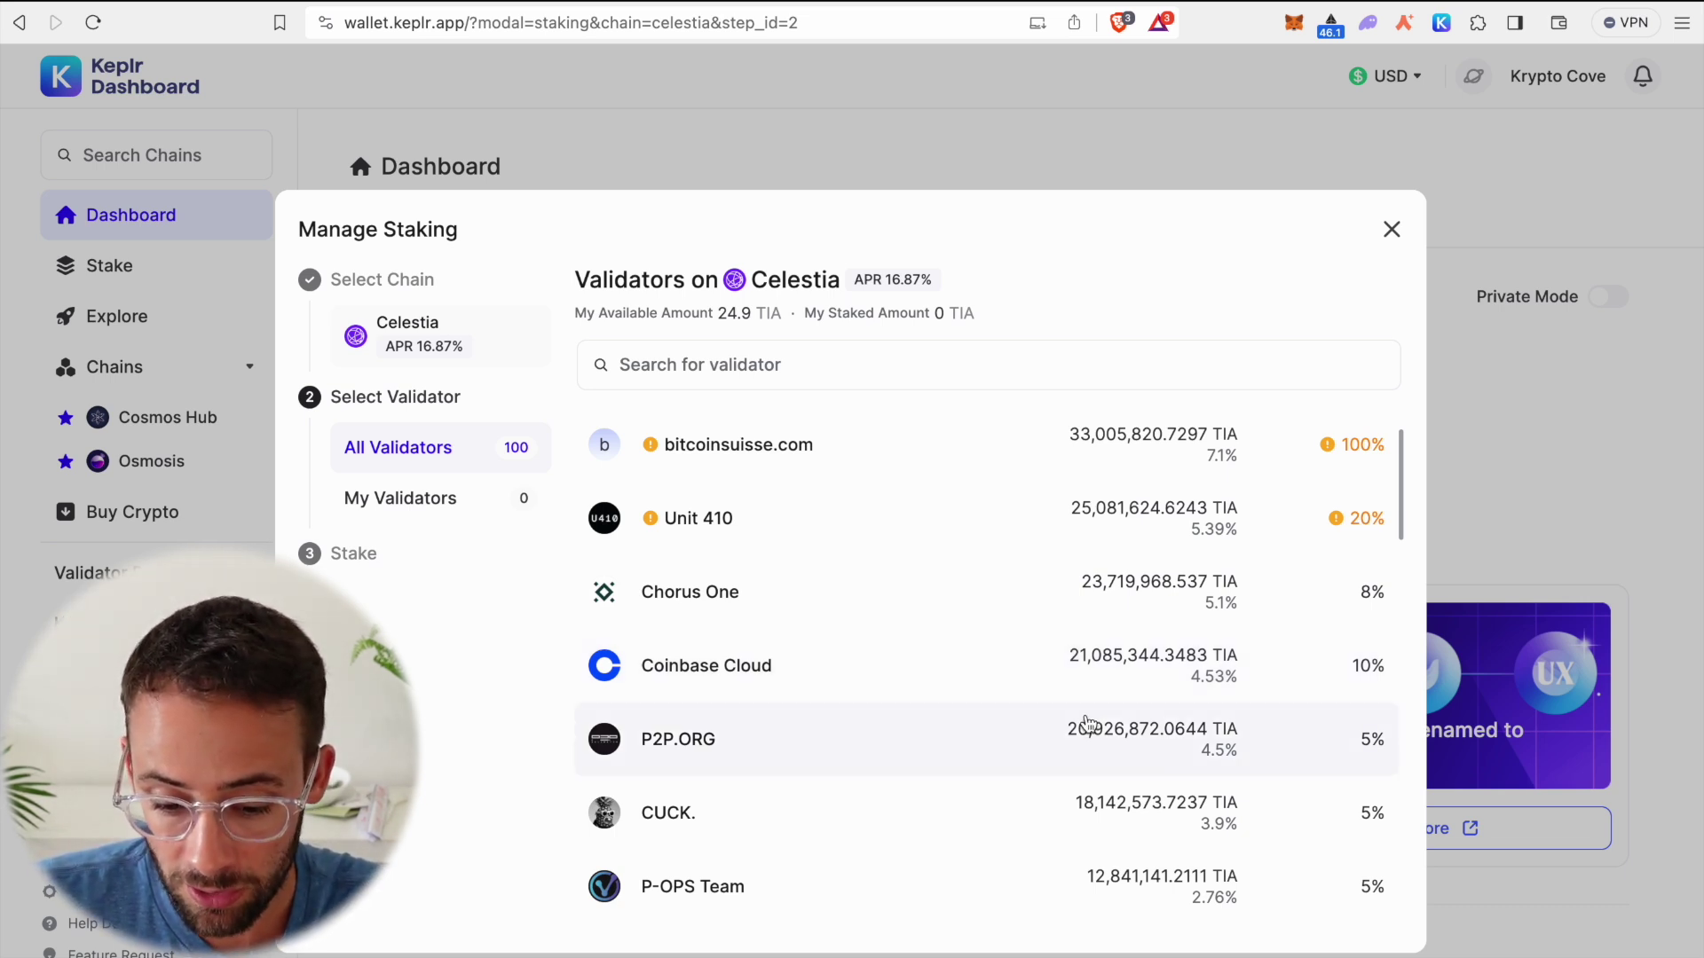
{"action": "scroll", "coordinate": [1086, 724], "scroll_direction": "down", "scroll_amount": 2}
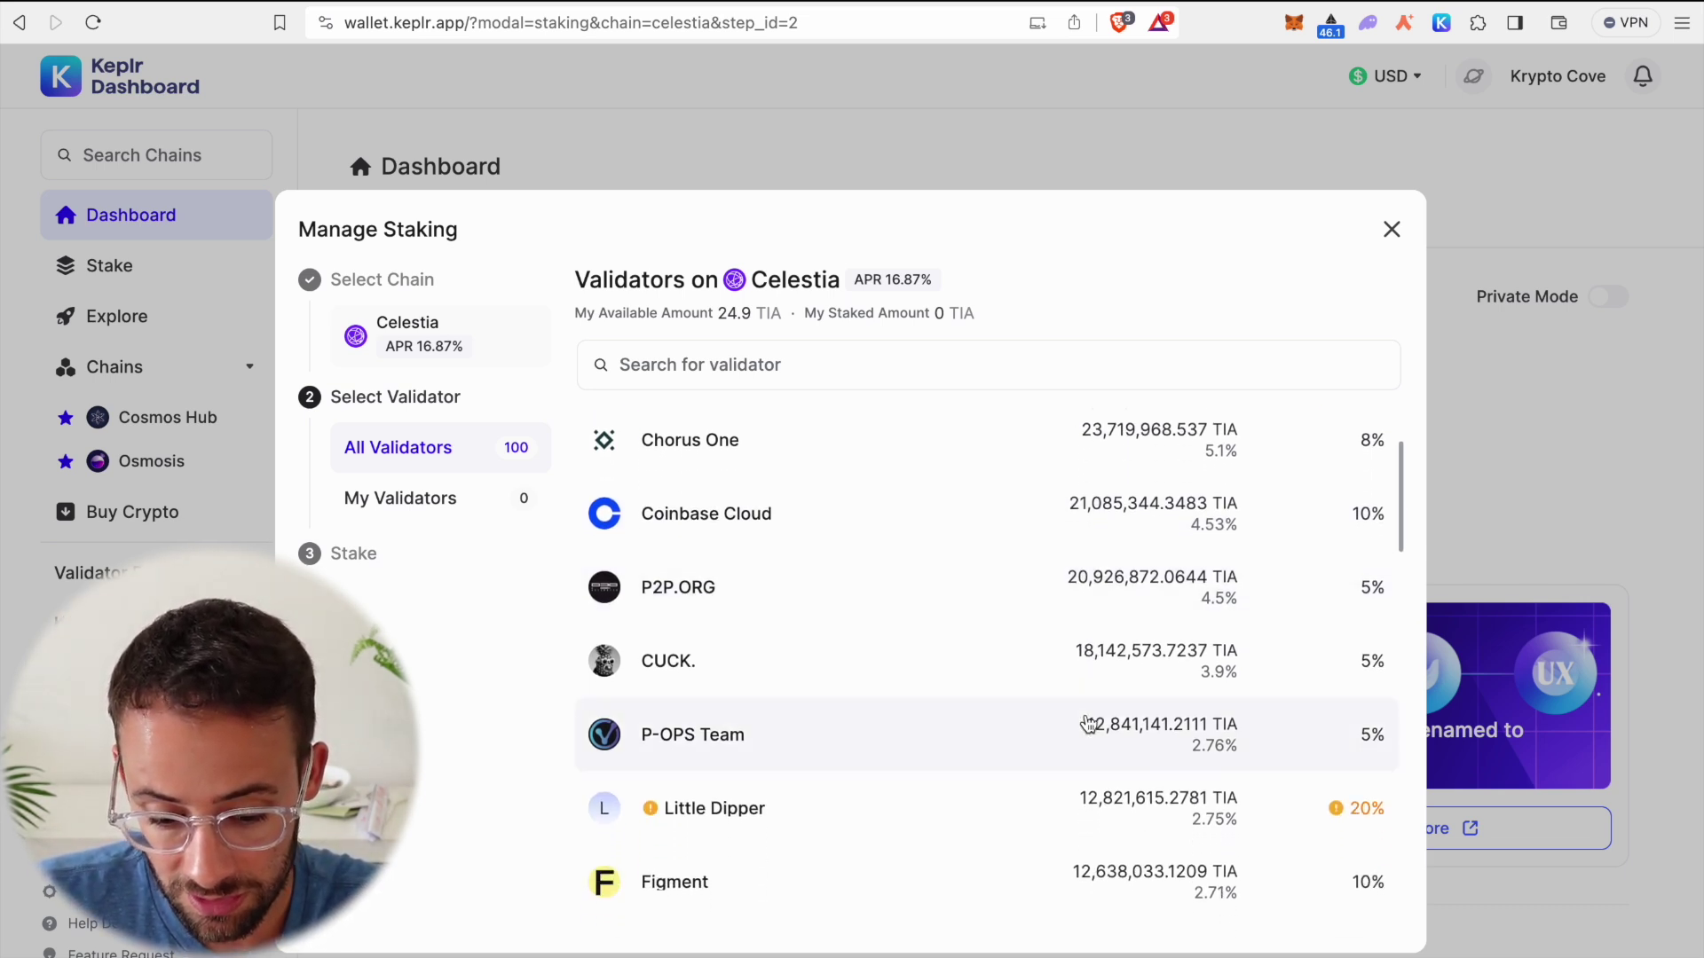
{"action": "scroll", "coordinate": [1086, 723], "scroll_direction": "down", "scroll_amount": 1}
{"action": "scroll", "coordinate": [1092, 621], "scroll_direction": "up", "scroll_amount": 6}
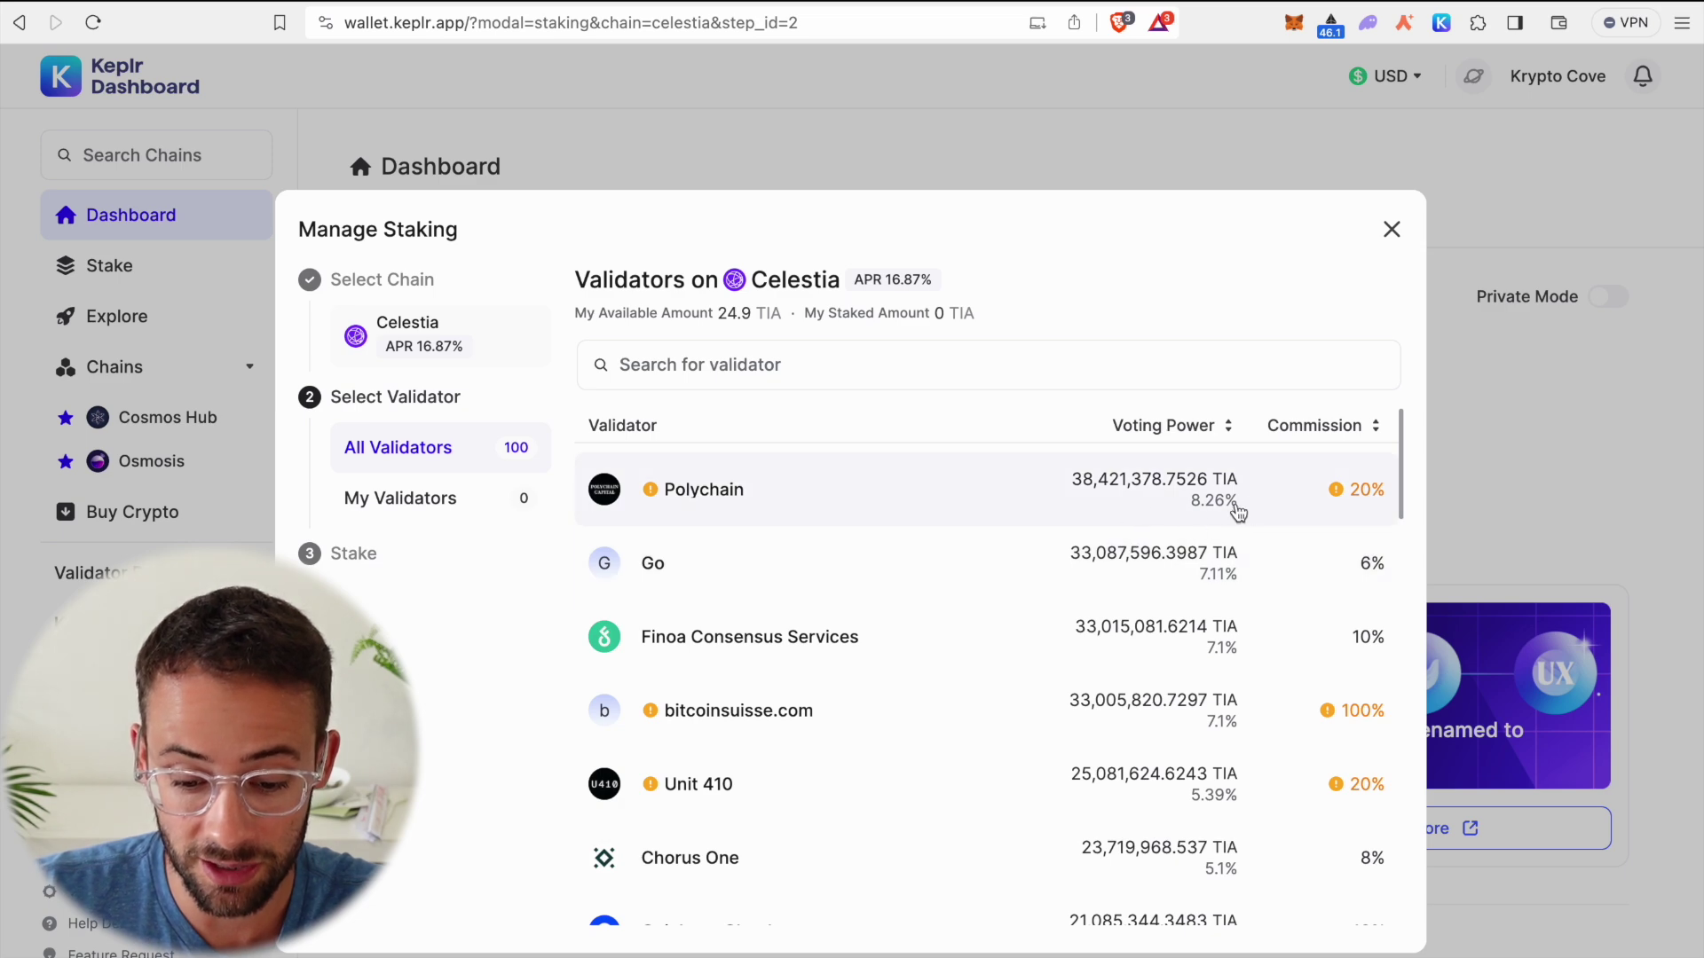
{"action": "scroll", "coordinate": [1112, 741], "scroll_direction": "down", "scroll_amount": 5}
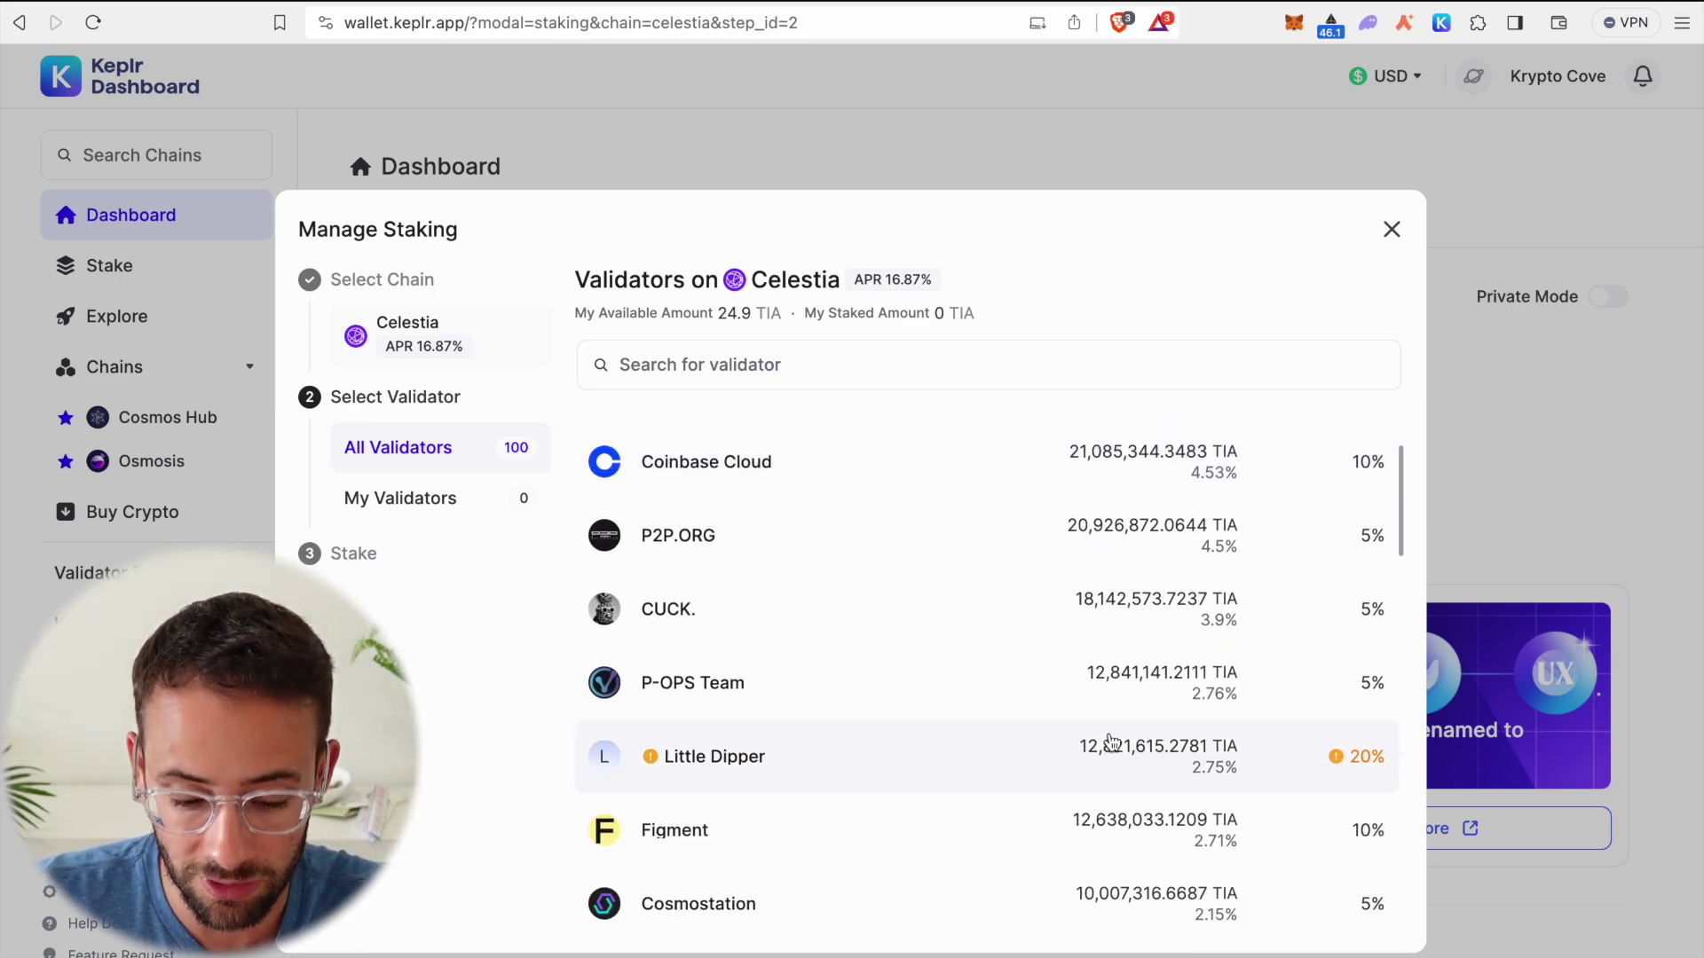
{"action": "scroll", "coordinate": [1112, 742], "scroll_direction": "down", "scroll_amount": 1}
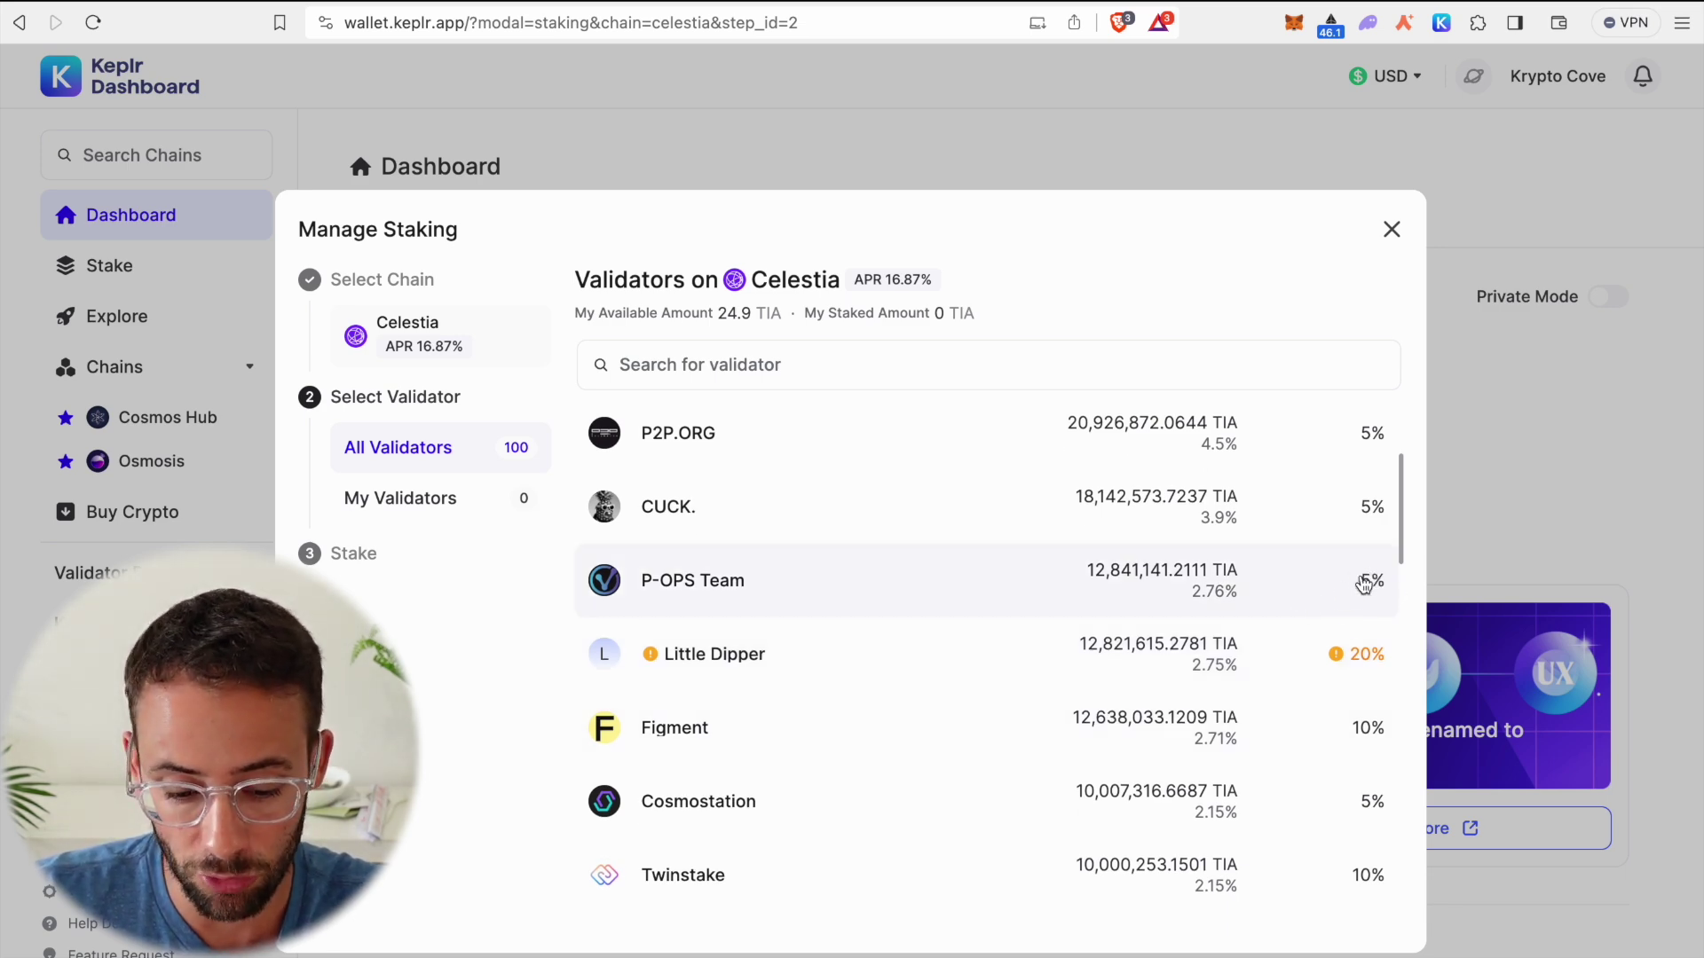
{"action": "scroll", "coordinate": [1364, 584], "scroll_direction": "down", "scroll_amount": 2}
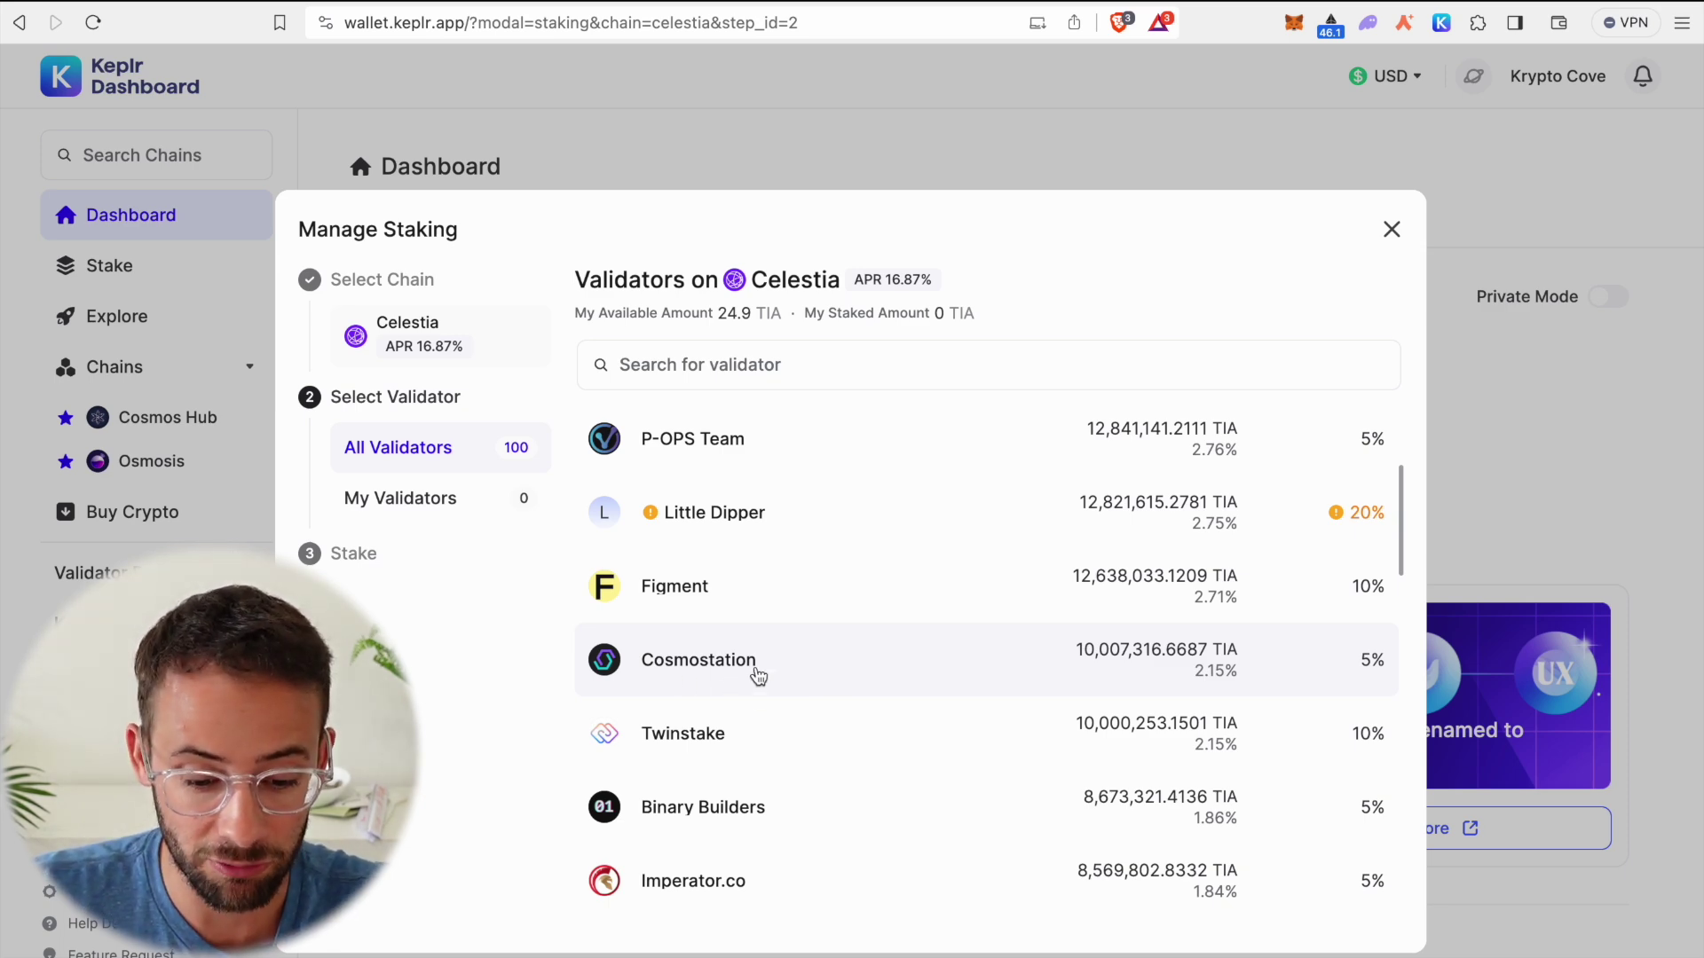
{"action": "left_click", "coordinate": [719, 671]}
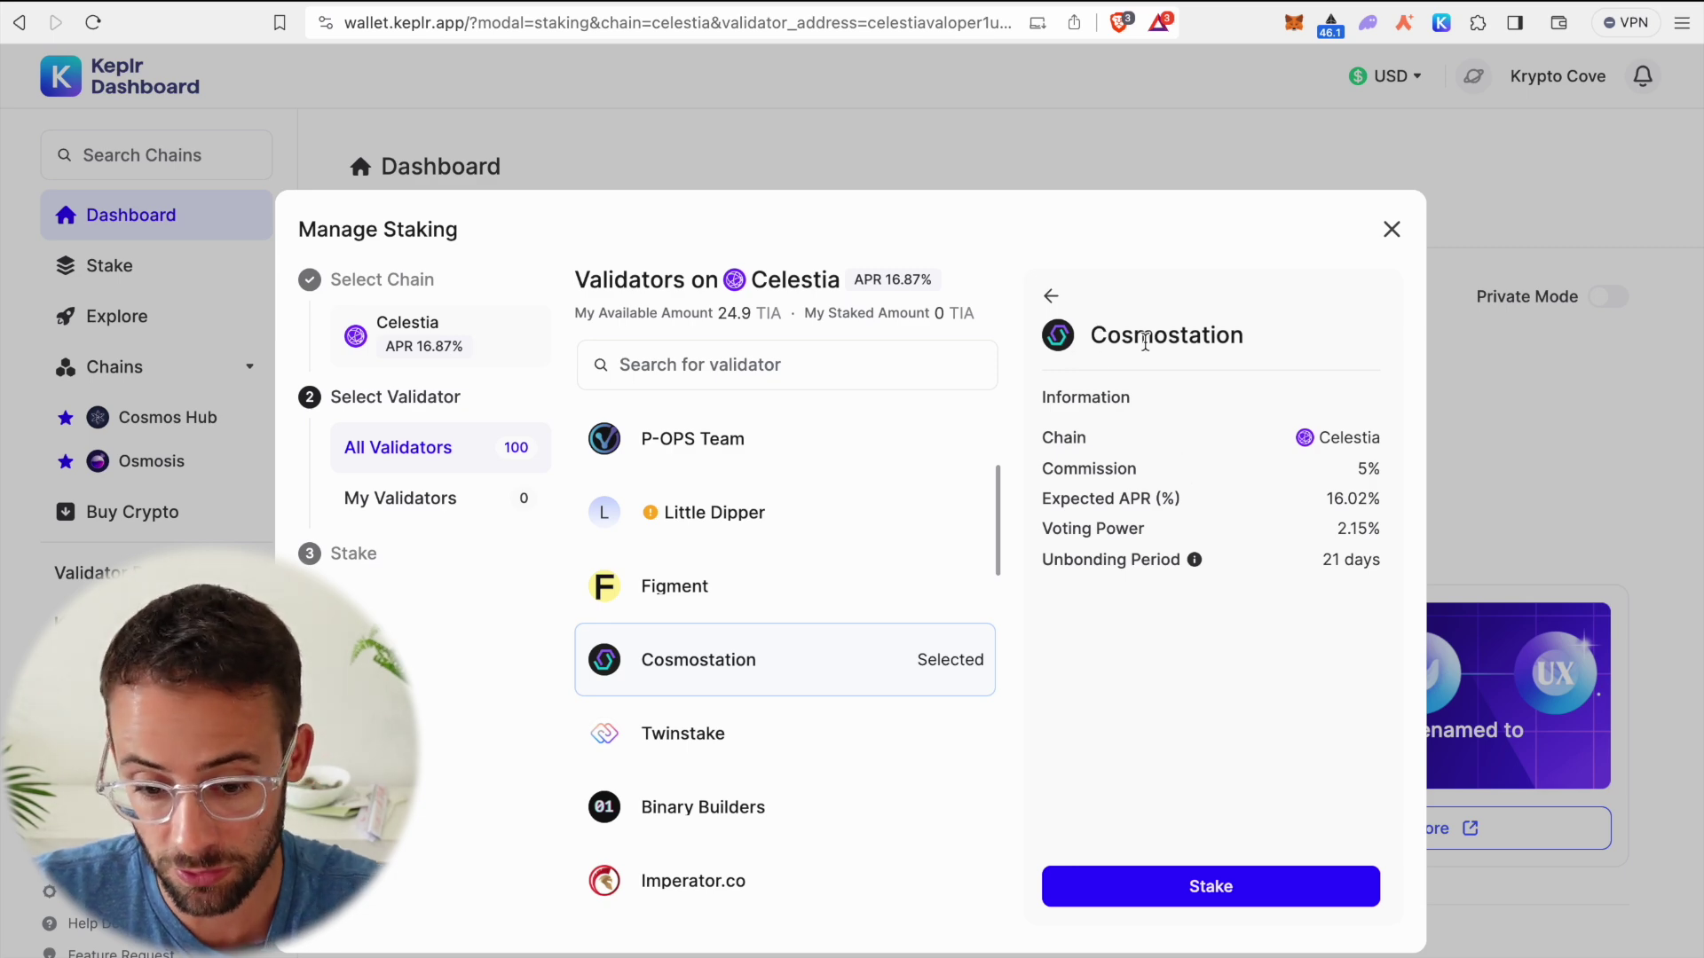
Search Google for 'cosmostation' in a new tab and browse the Cosmostation site's portfolio.
{"action": "key", "text": "super+t"}
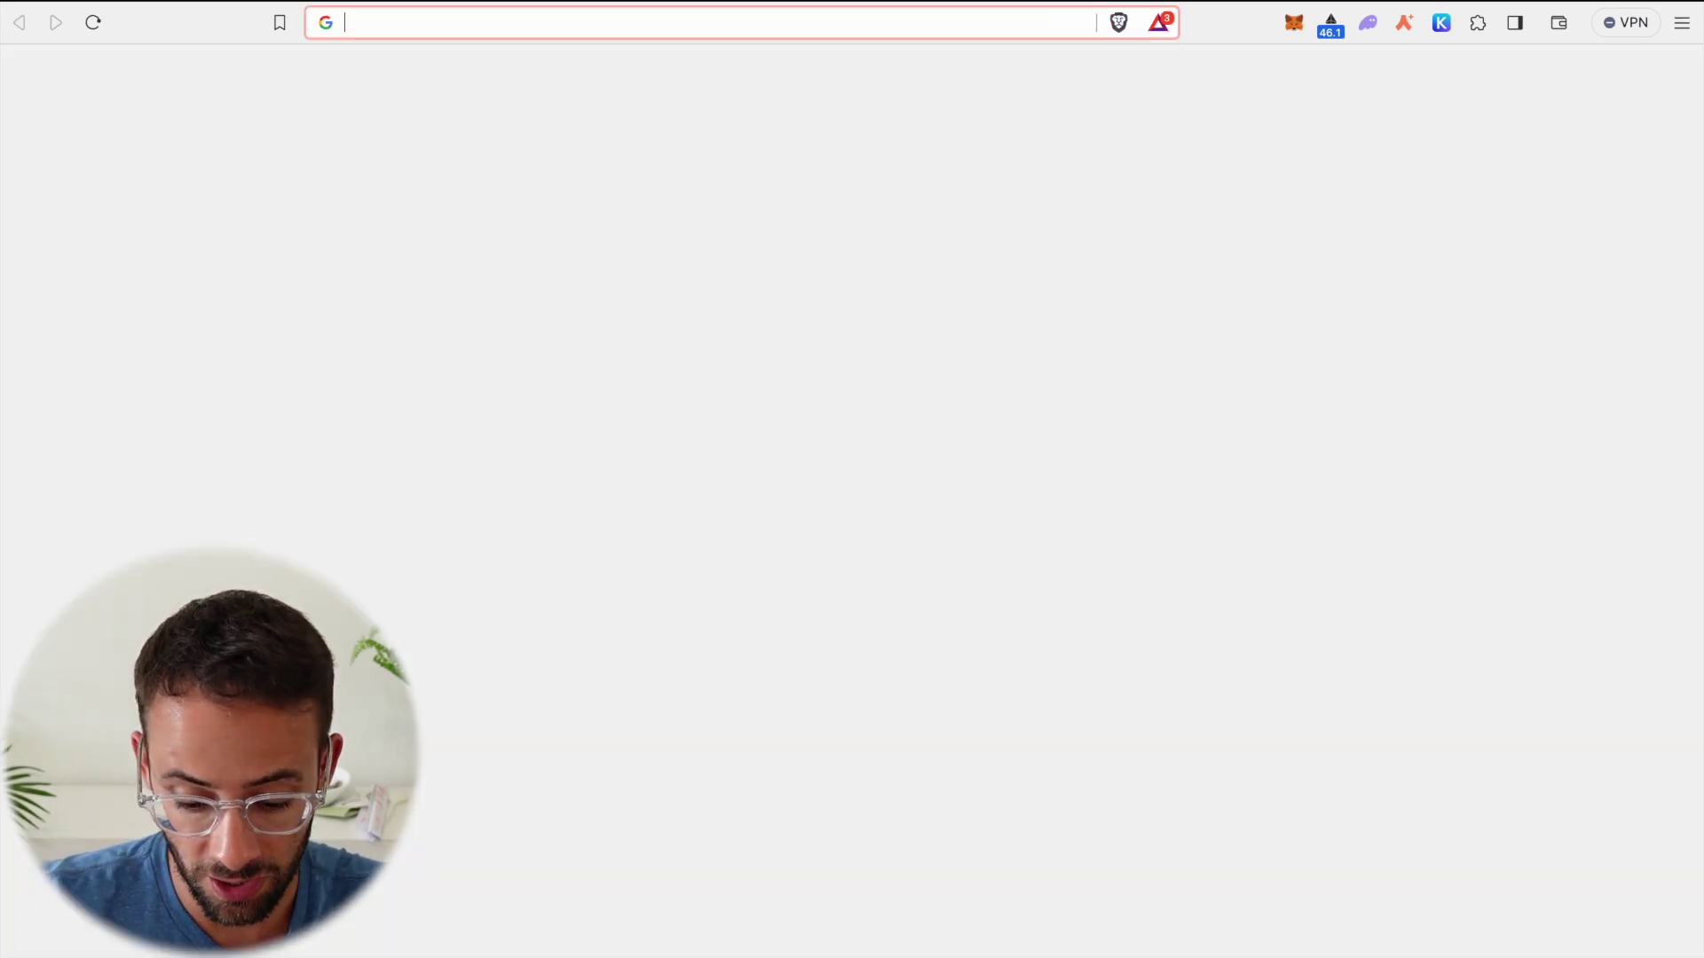
{"action": "type", "text": "cosmostation"}
{"action": "key", "text": "Return"}
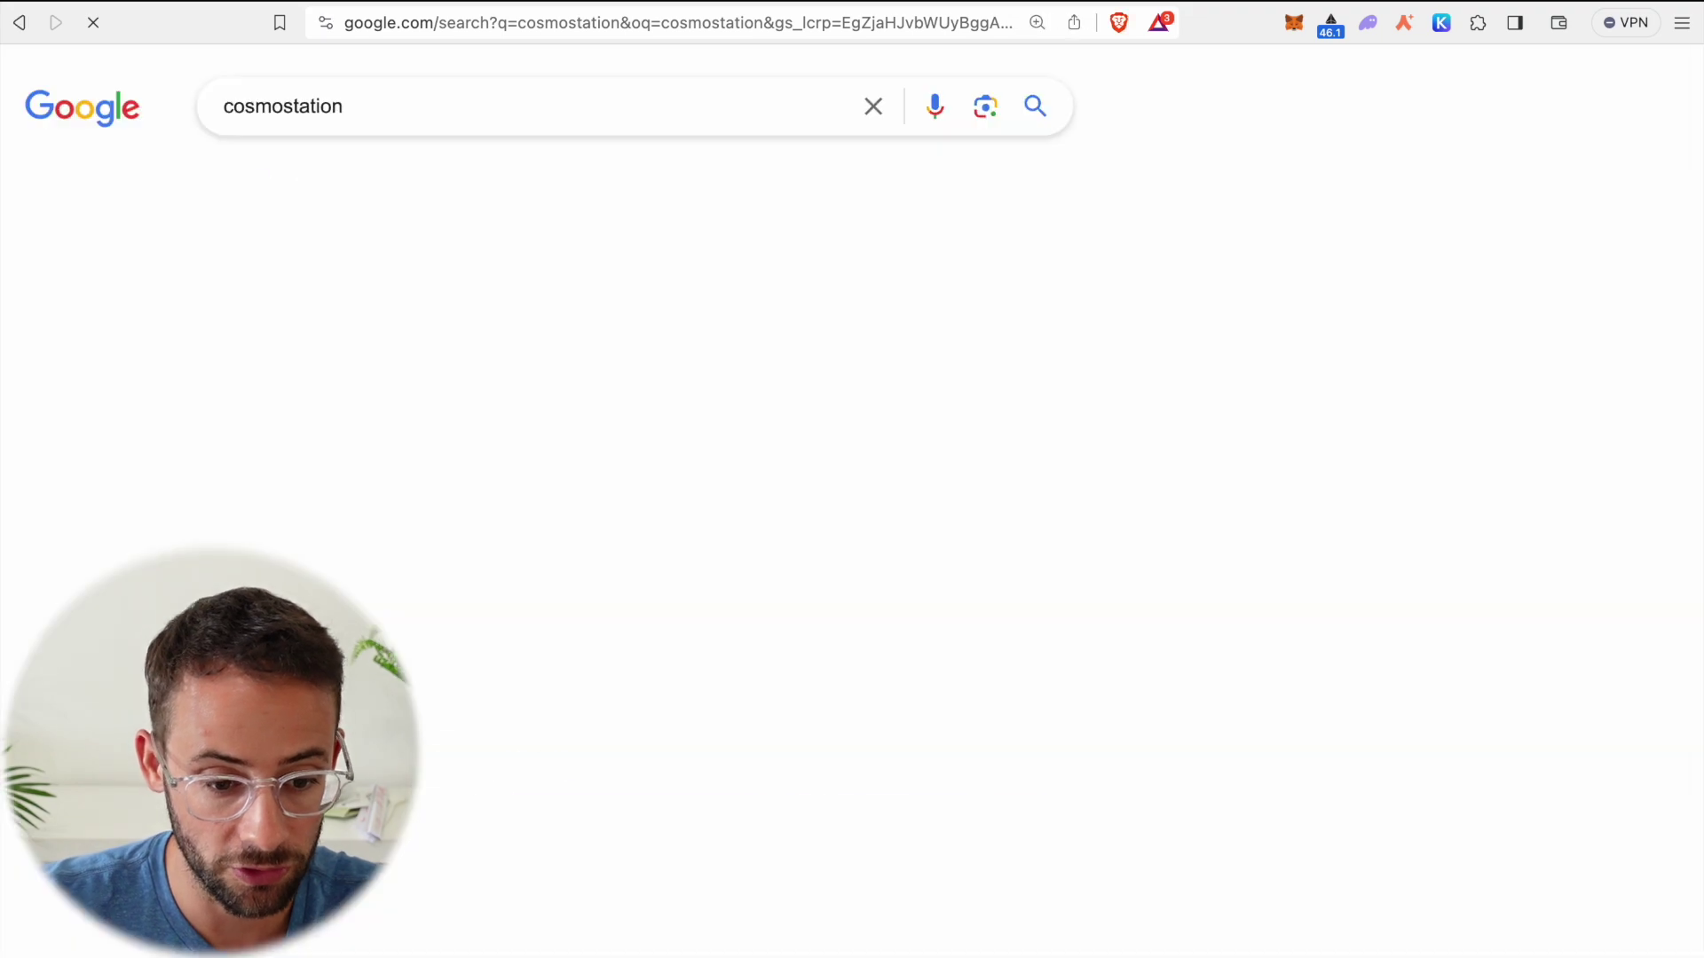
{"action": "scroll", "coordinate": [797, 707], "scroll_direction": "down", "scroll_amount": 10}
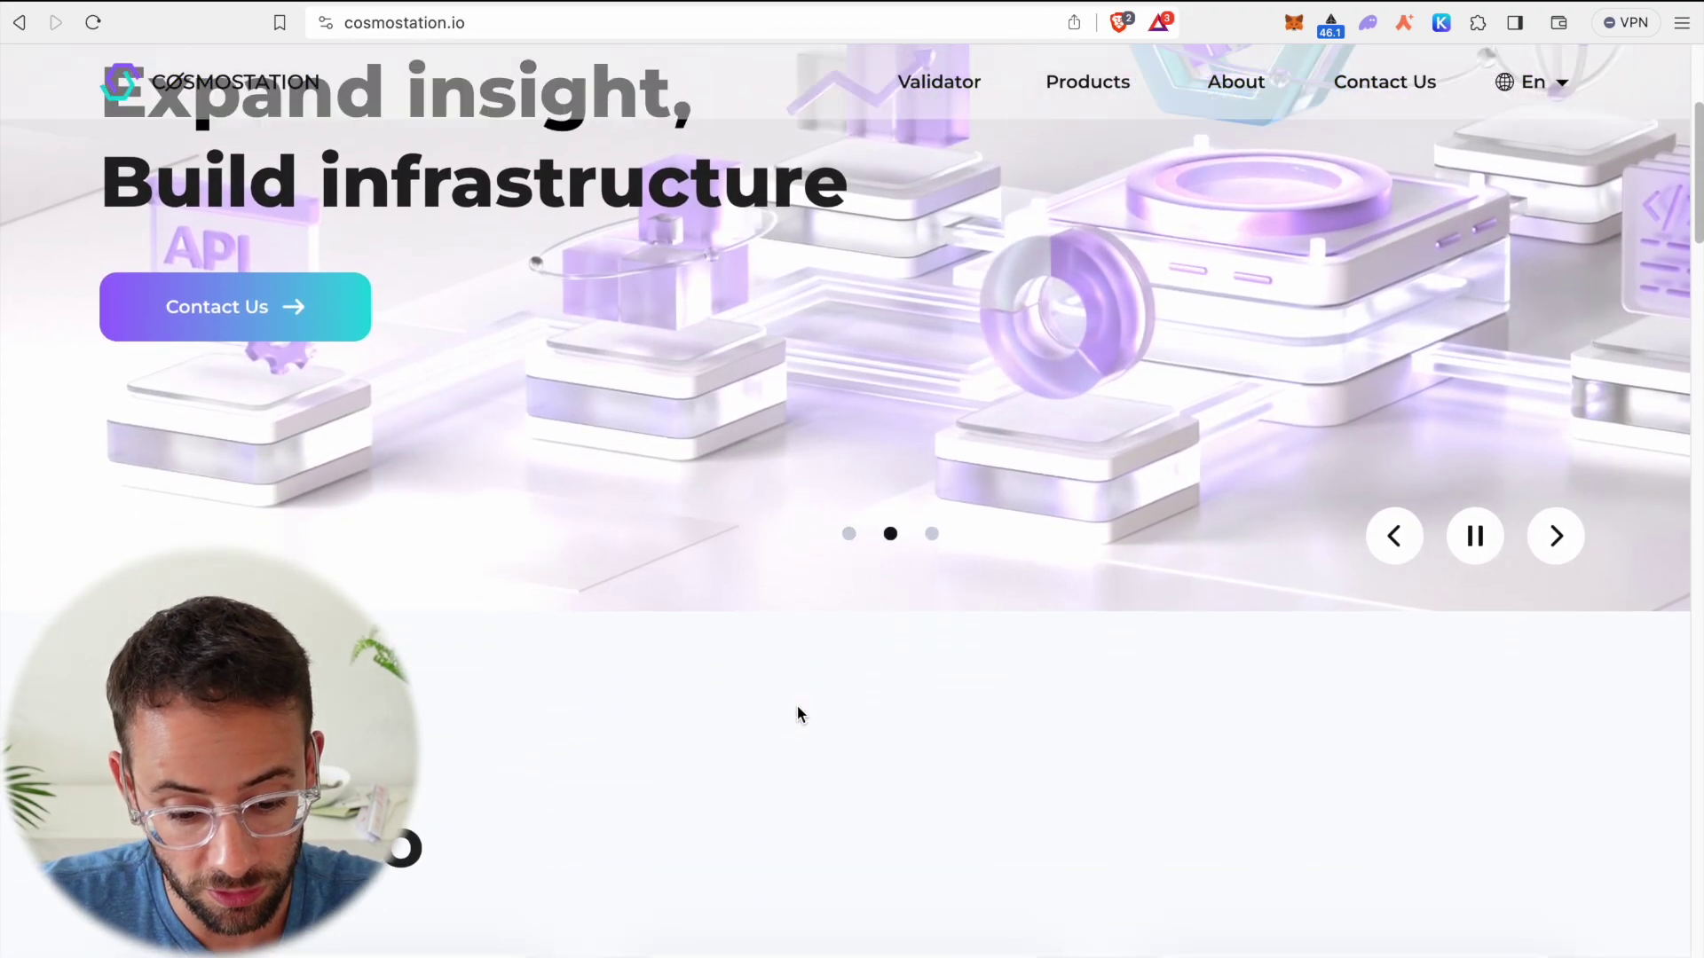
{"action": "scroll", "coordinate": [798, 710], "scroll_direction": "down", "scroll_amount": 2}
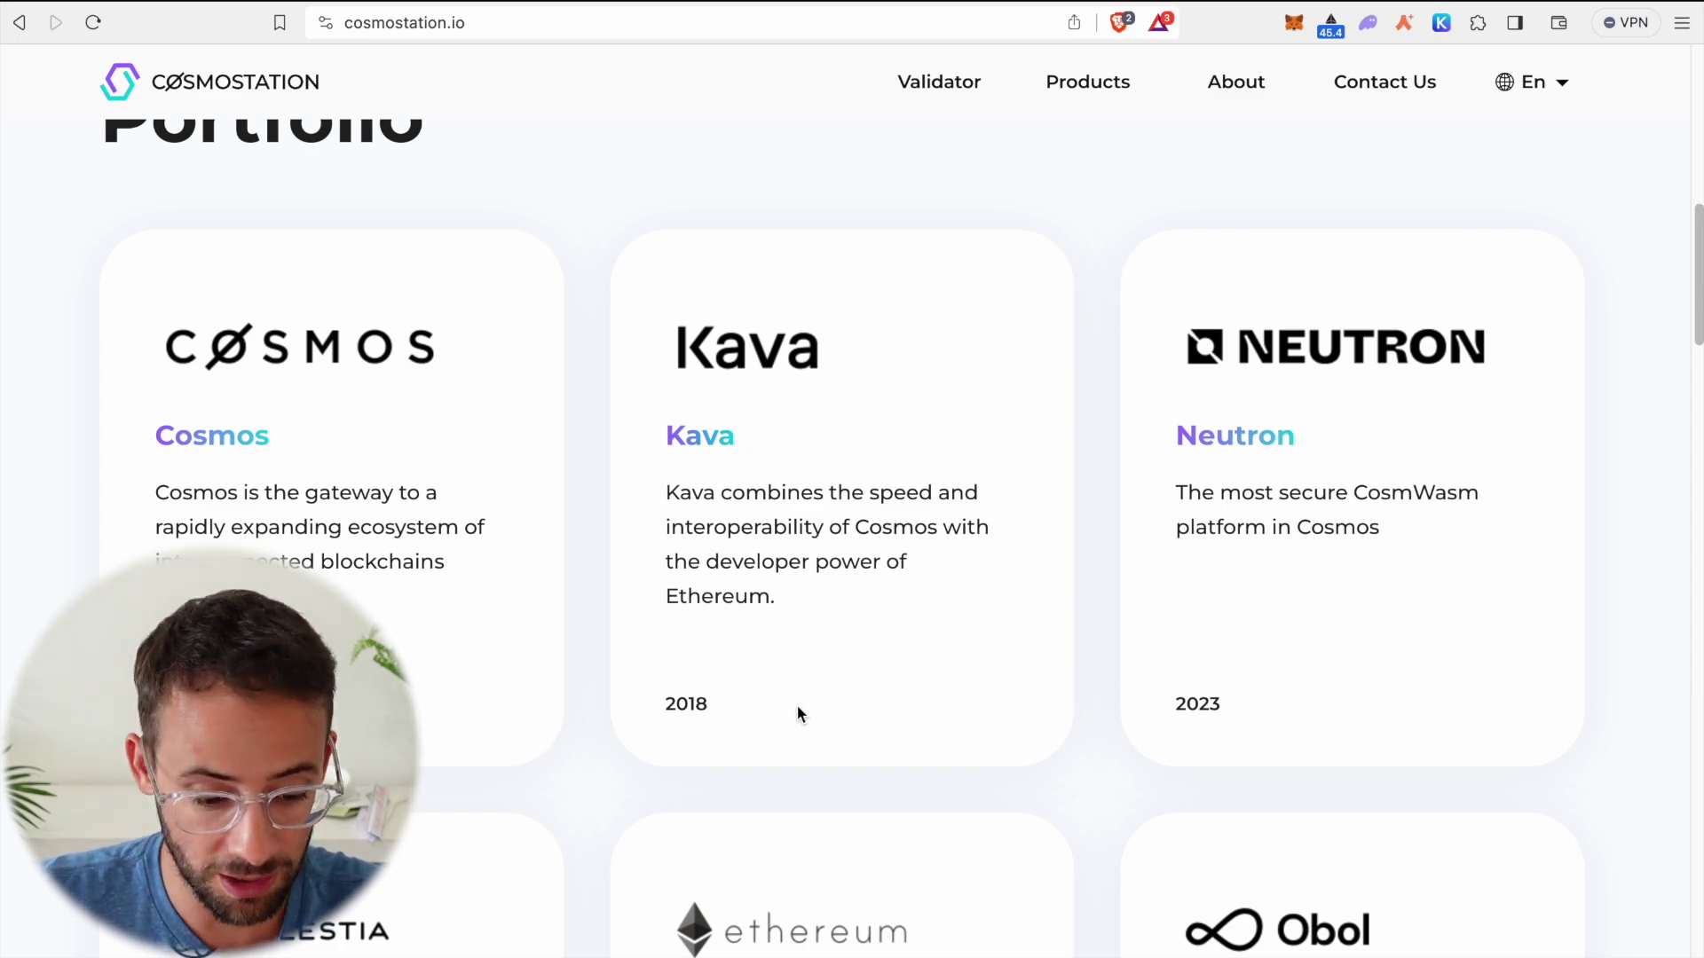
{"action": "scroll", "coordinate": [797, 705], "scroll_direction": "down", "scroll_amount": 3}
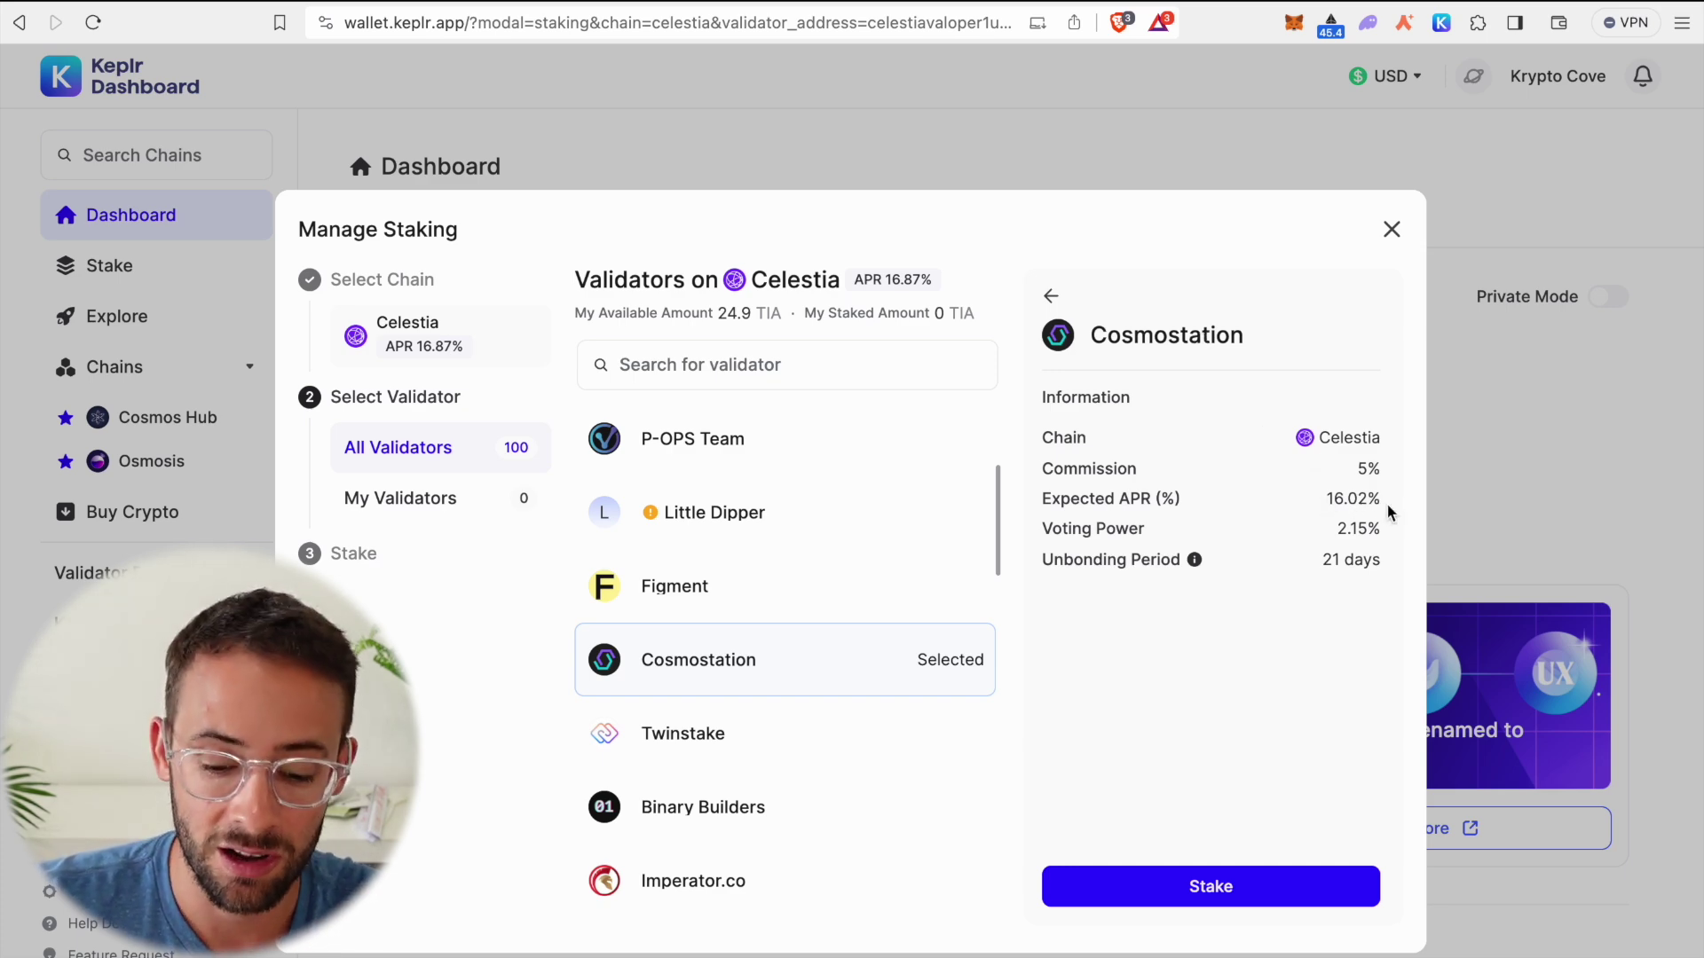
Read the Unbonding Period info, then continue to the Stake to Cosmostation amount step.
{"action": "mouse_move", "coordinate": [1195, 560]}
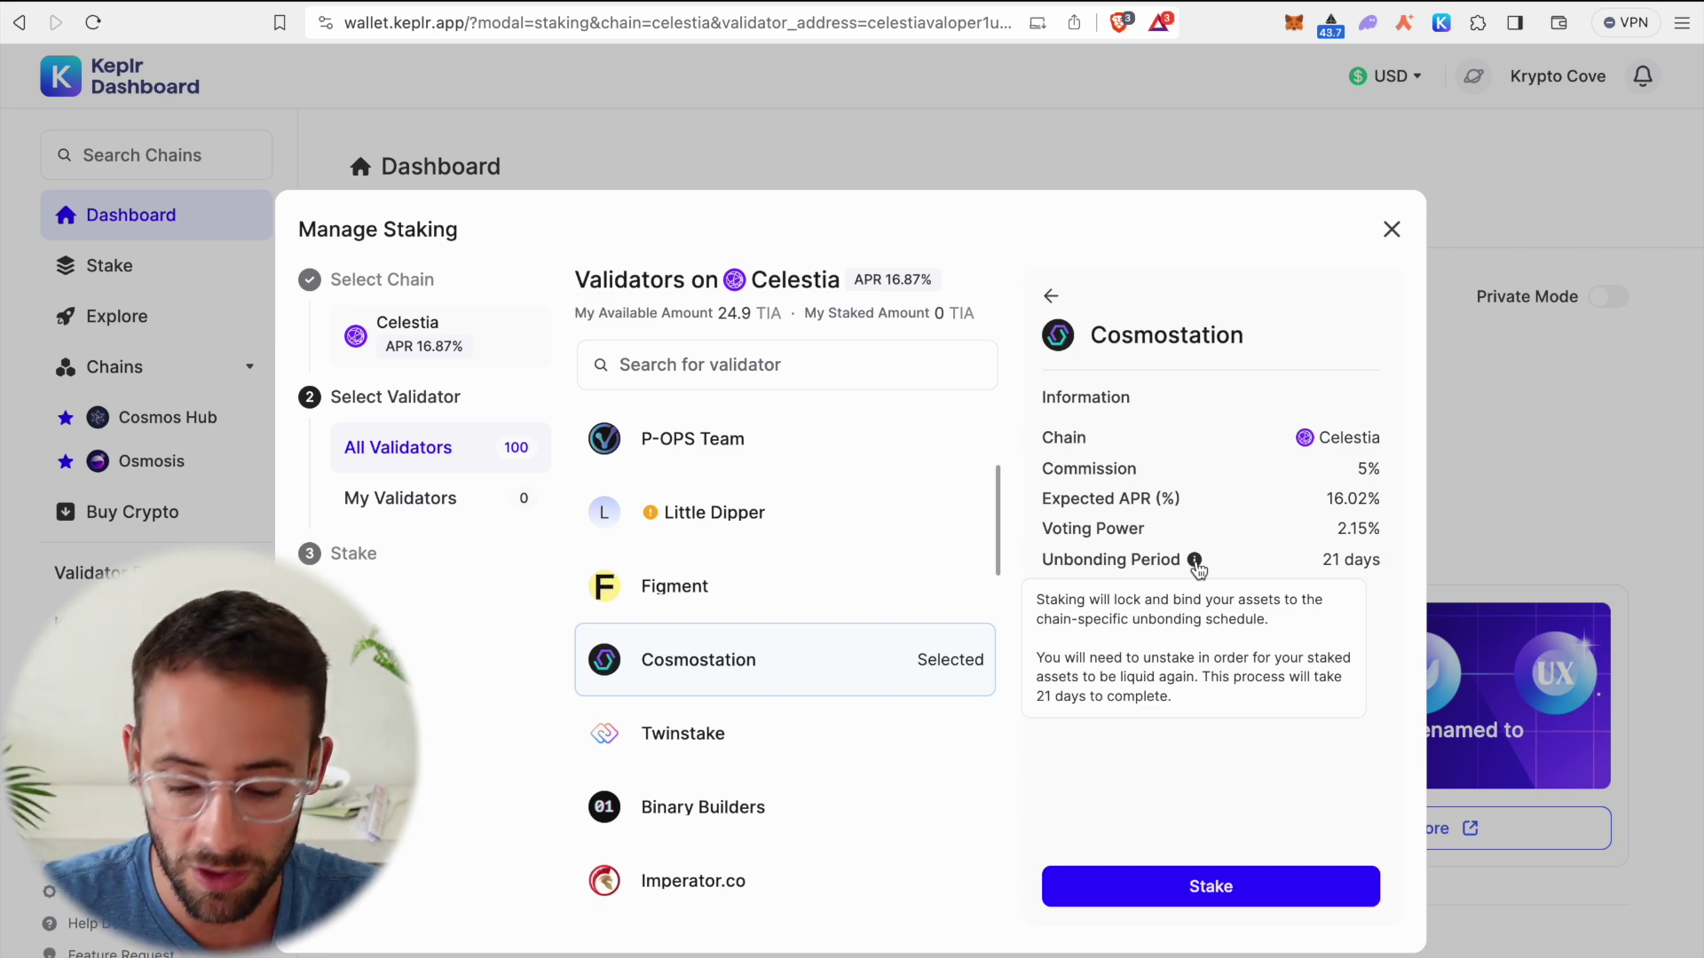
{"action": "left_click", "coordinate": [1210, 885]}
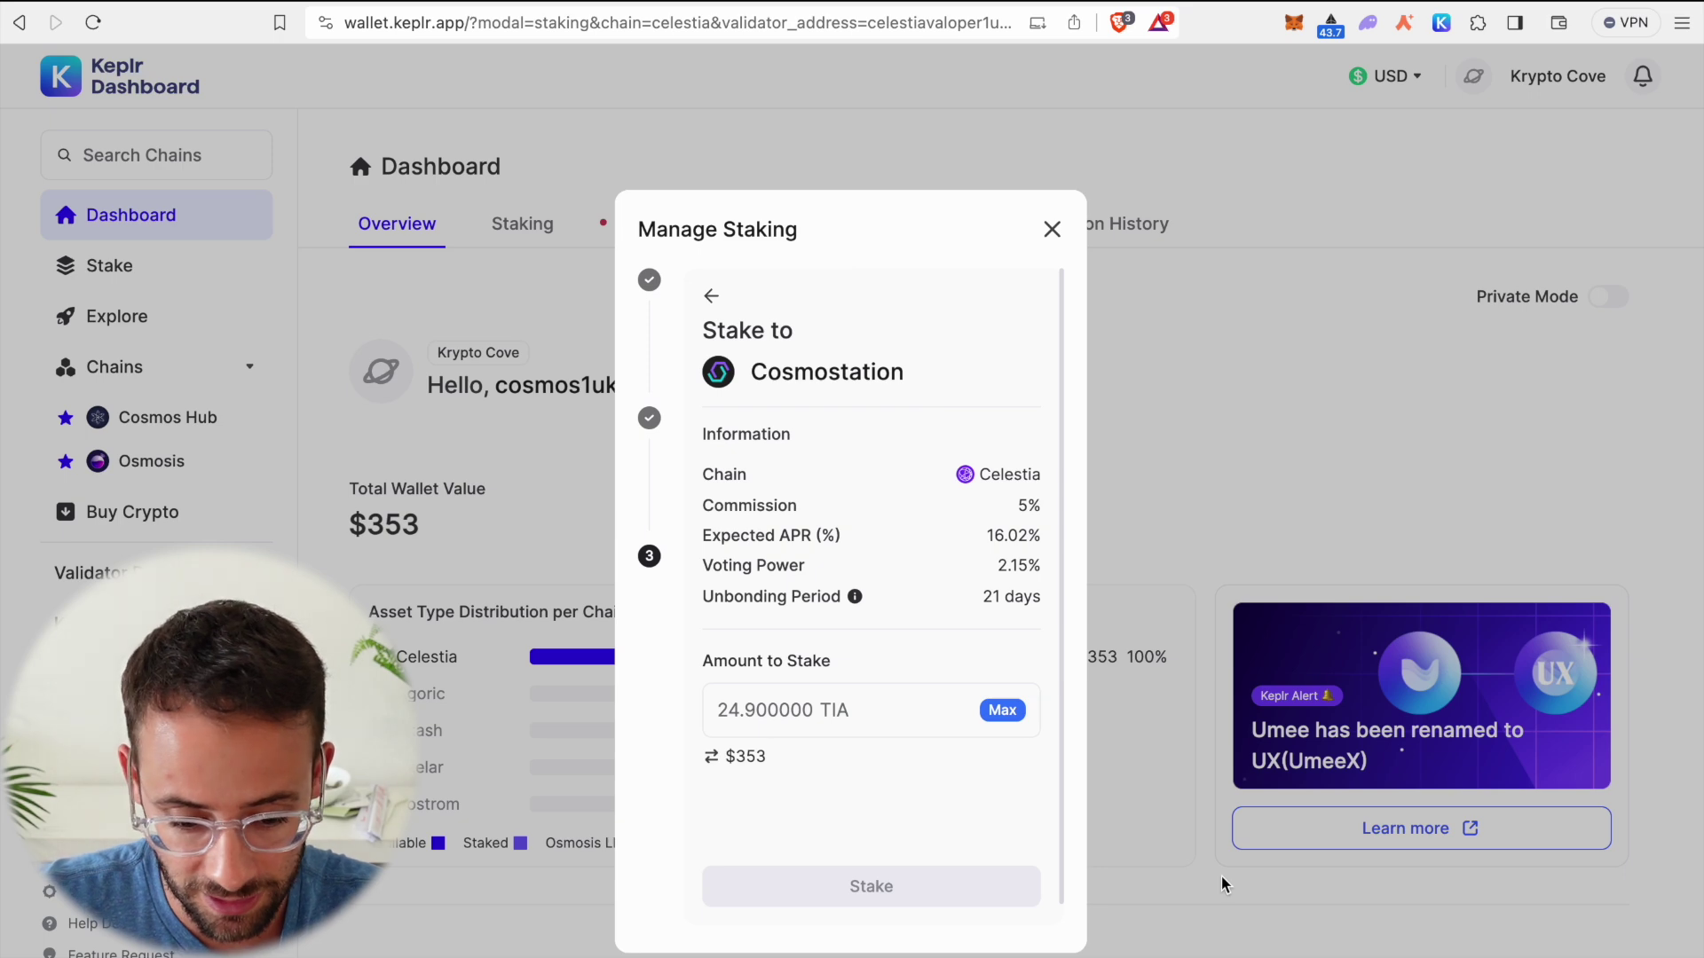
Stake 20 TIA with Cosmostation, approve the delegation, and view the transaction in the explorer.
{"action": "left_click", "coordinate": [802, 714]}
{"action": "type", "text": "20 TIA"}
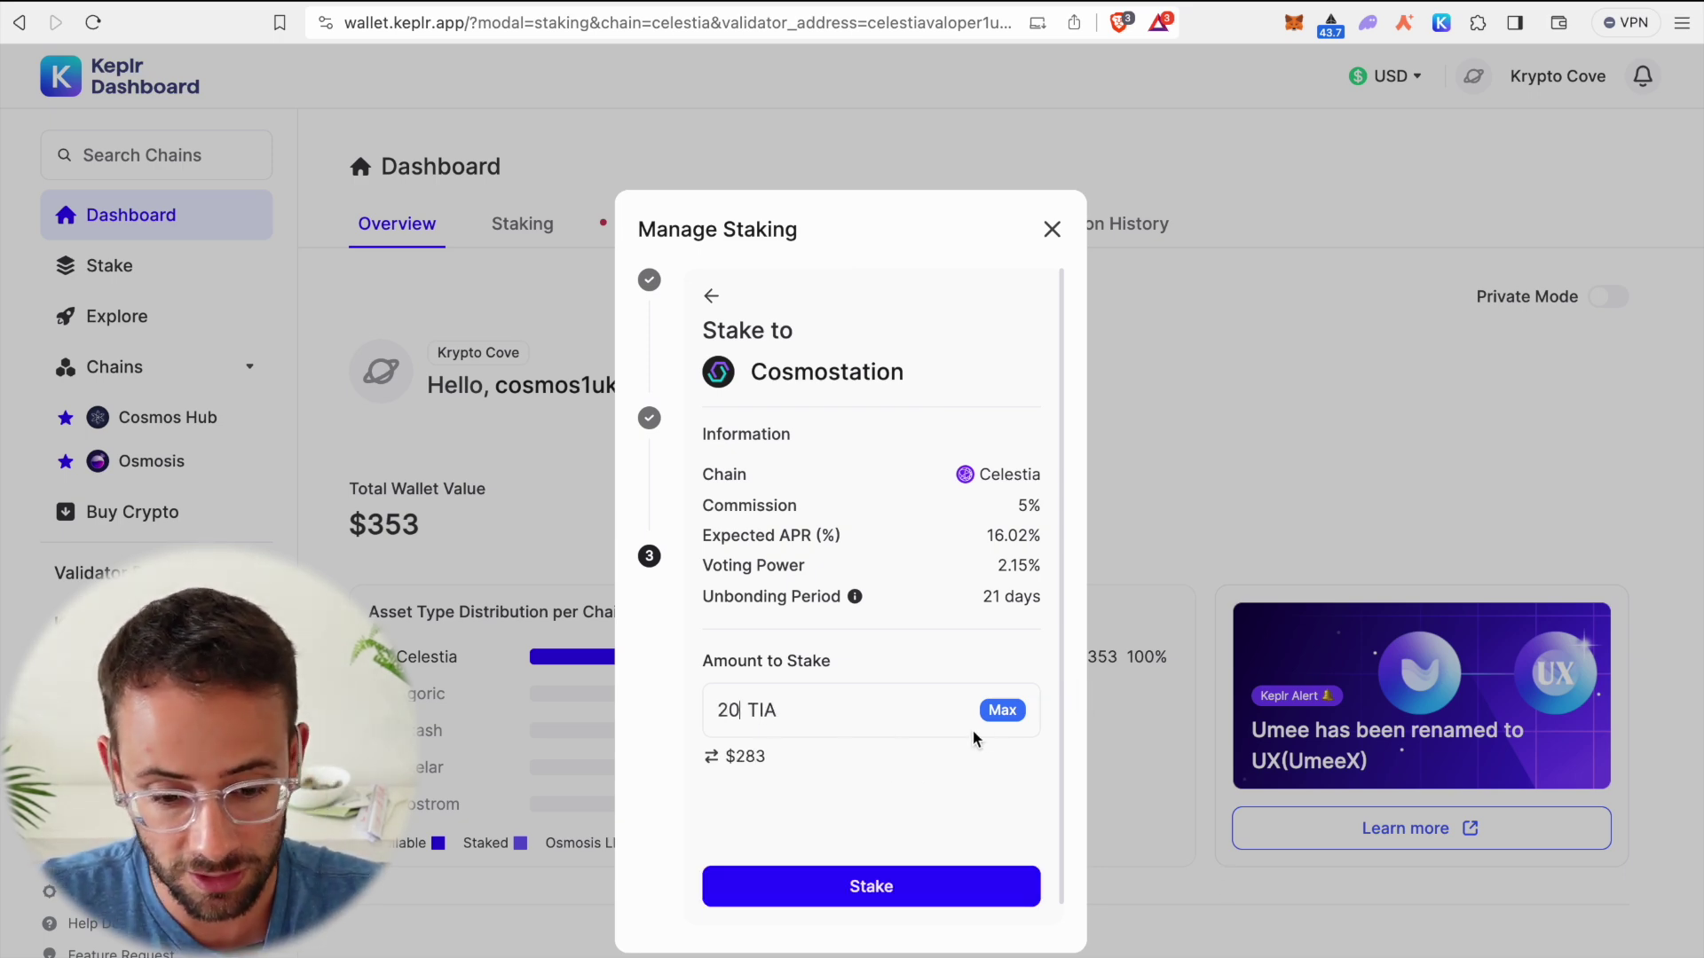
{"action": "left_click", "coordinate": [910, 891]}
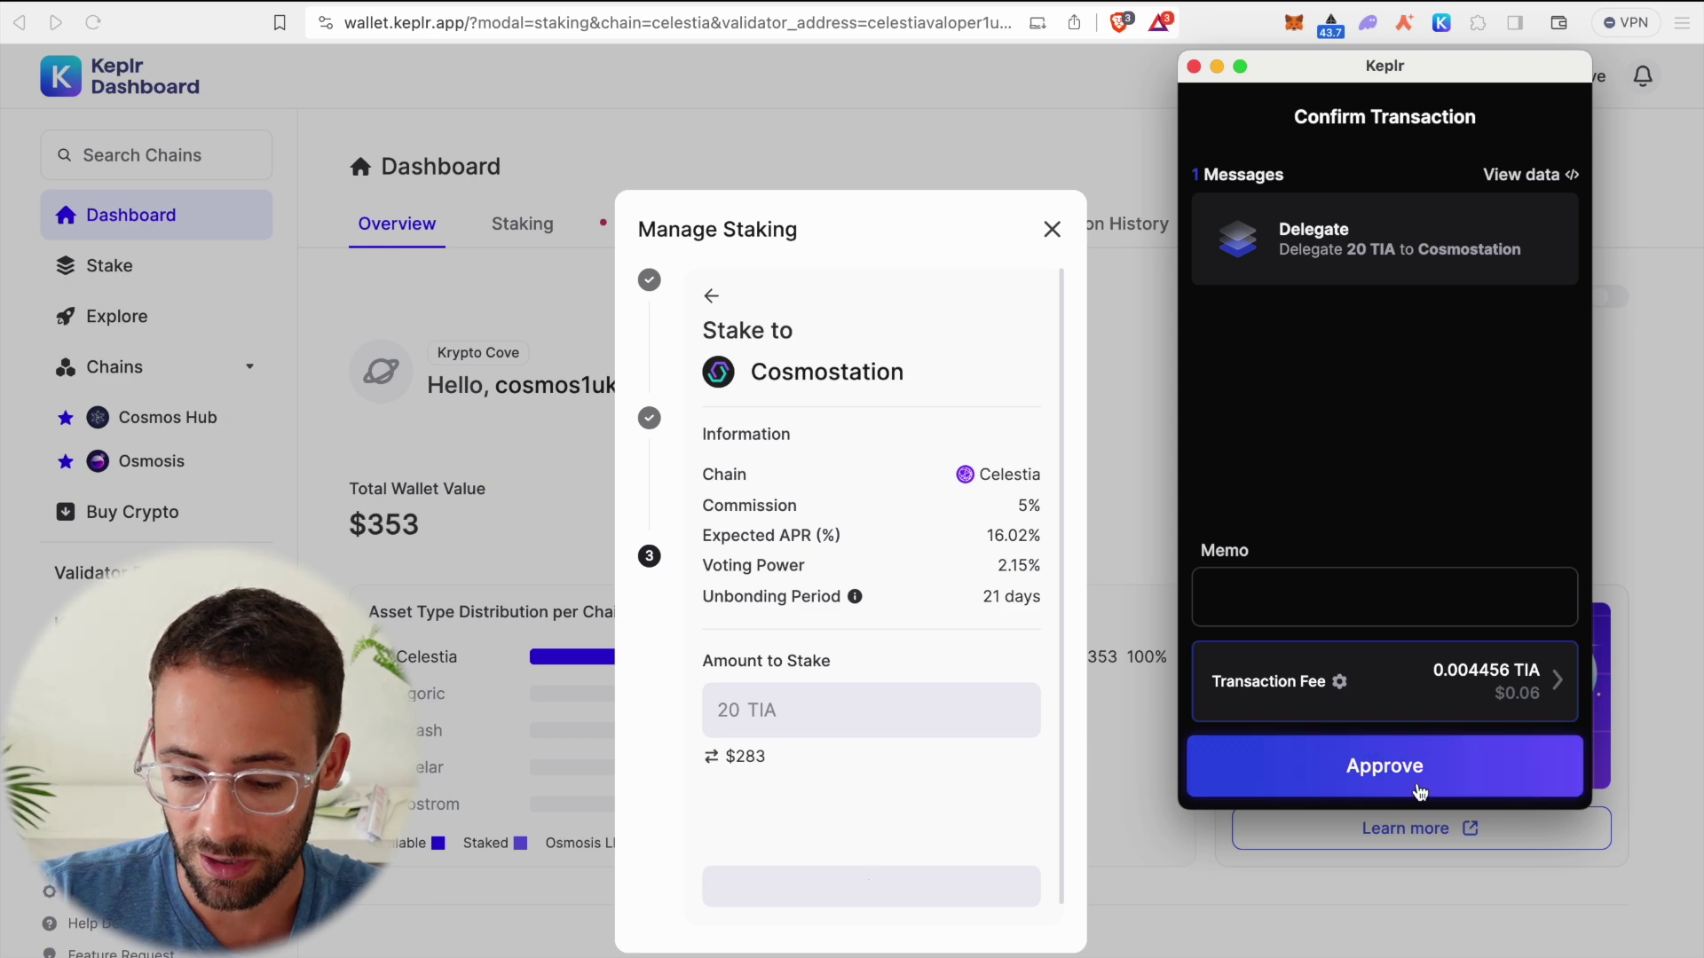
{"action": "left_click", "coordinate": [1458, 767]}
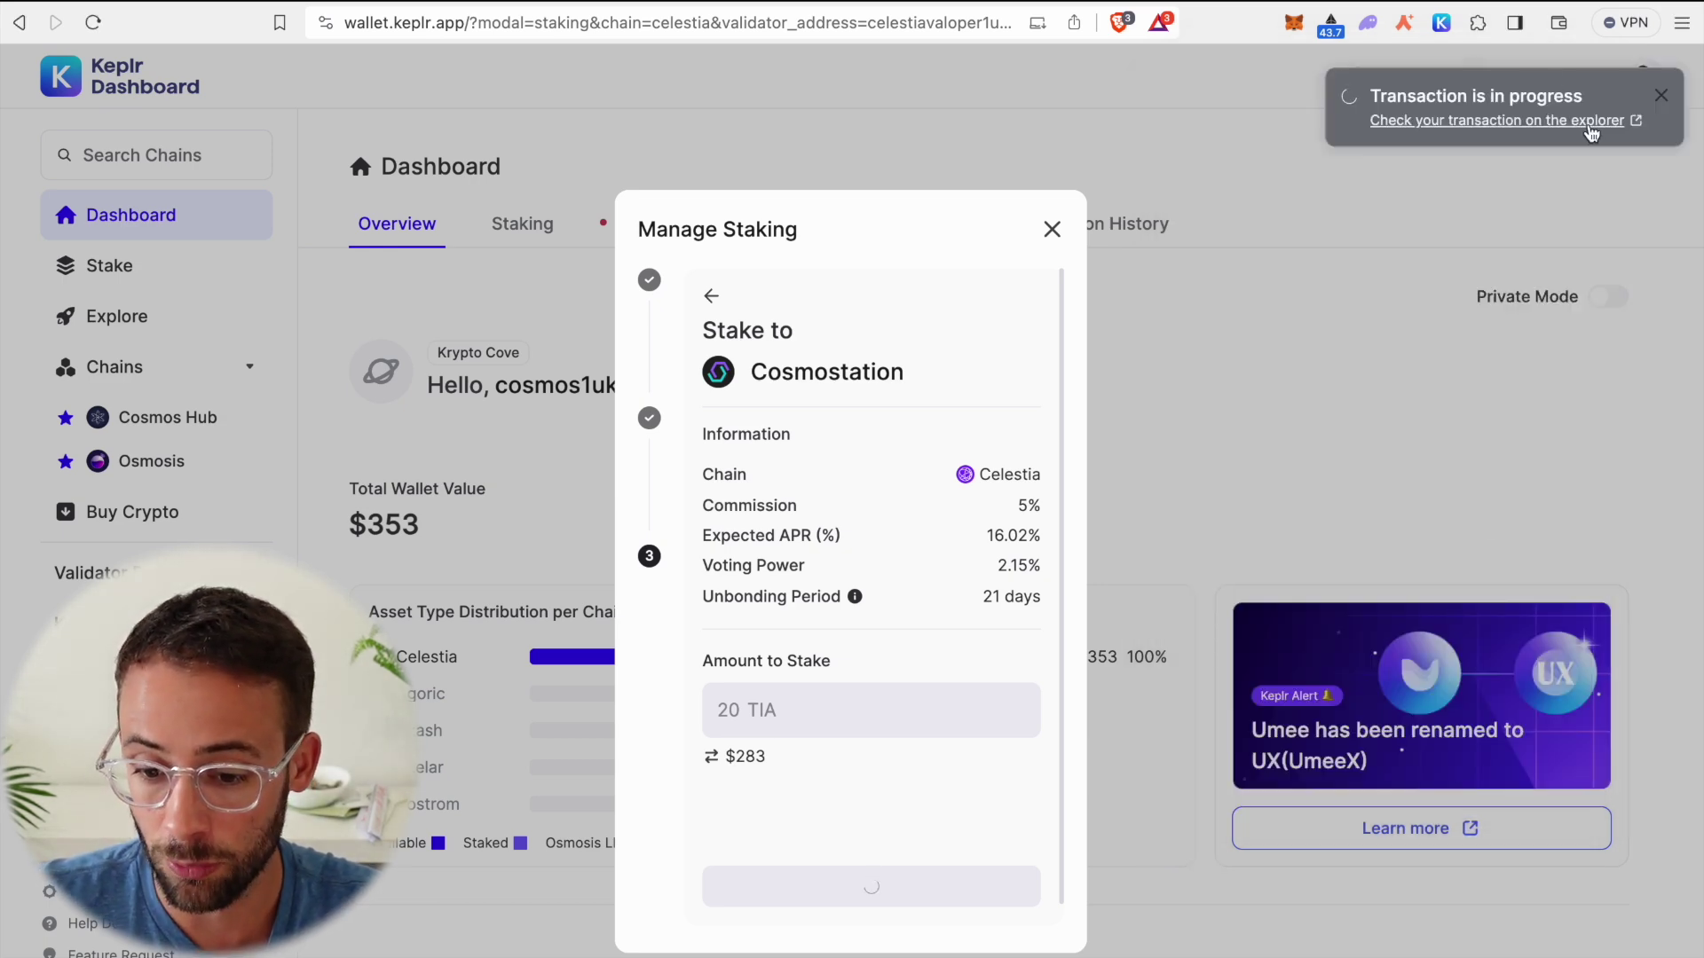
{"action": "left_click", "coordinate": [1591, 125]}
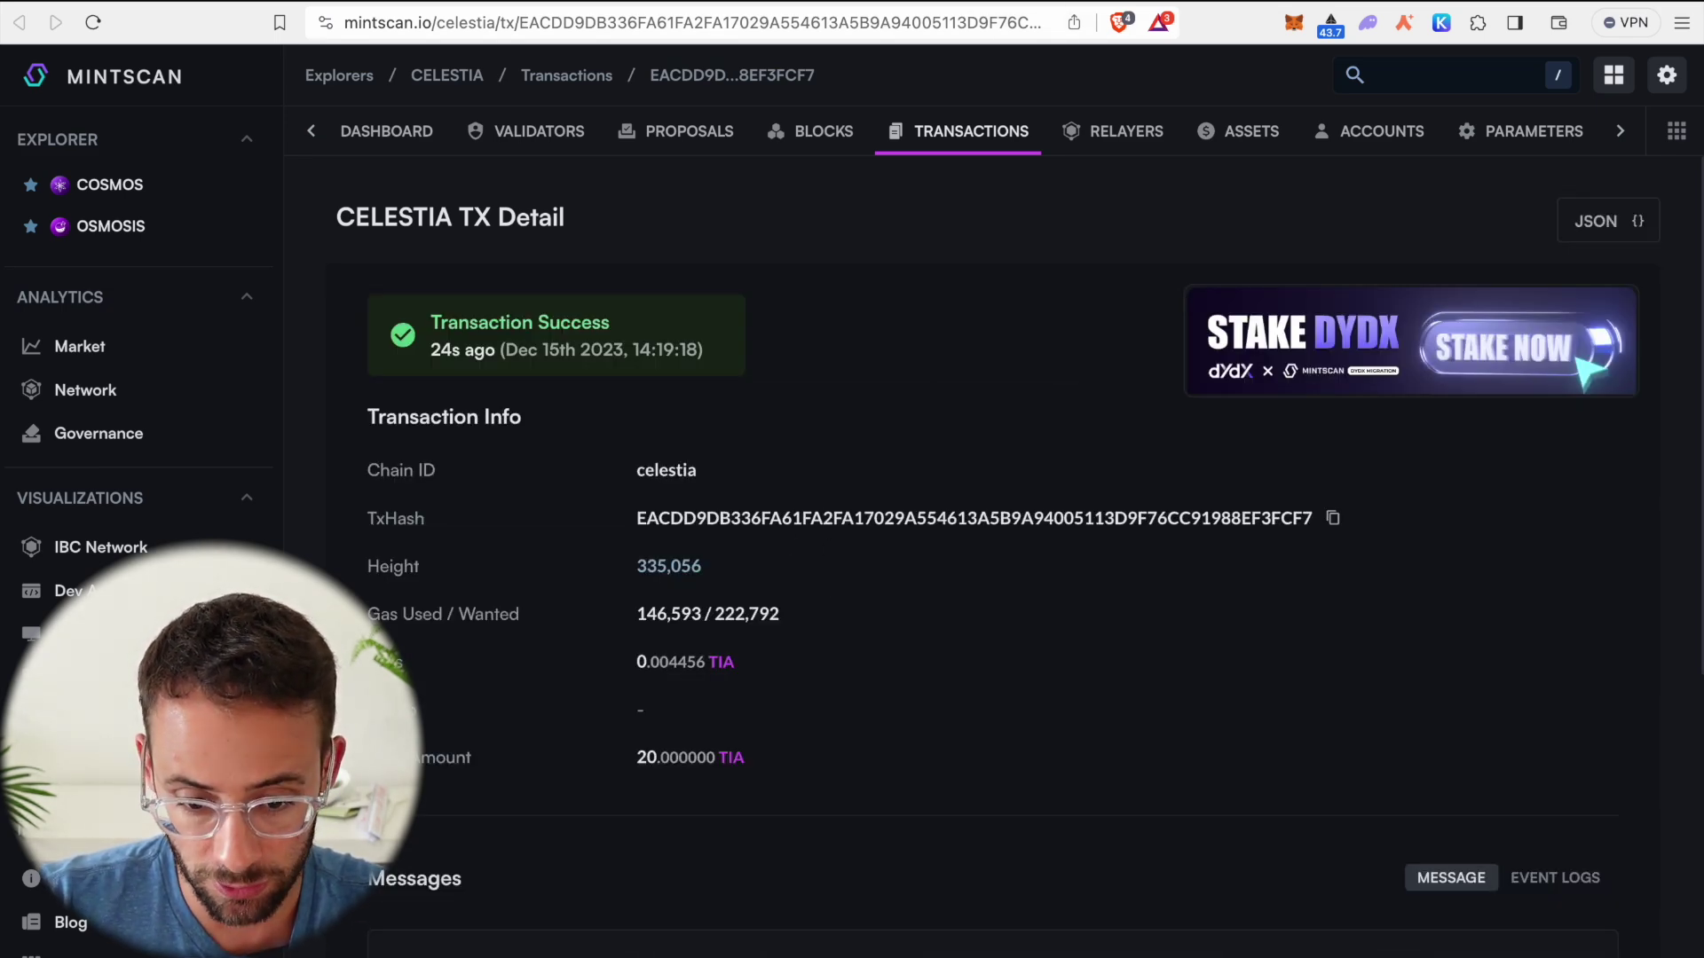
Close the Mintscan tab after confirming the successful 20 TIA delegation.
{"action": "key", "text": "super+w"}
Check the updated Overview's Available Balance ($69.4) and My Staking ($283) sections.
{"action": "scroll", "coordinate": [1145, 514], "scroll_direction": "down", "scroll_amount": 1}
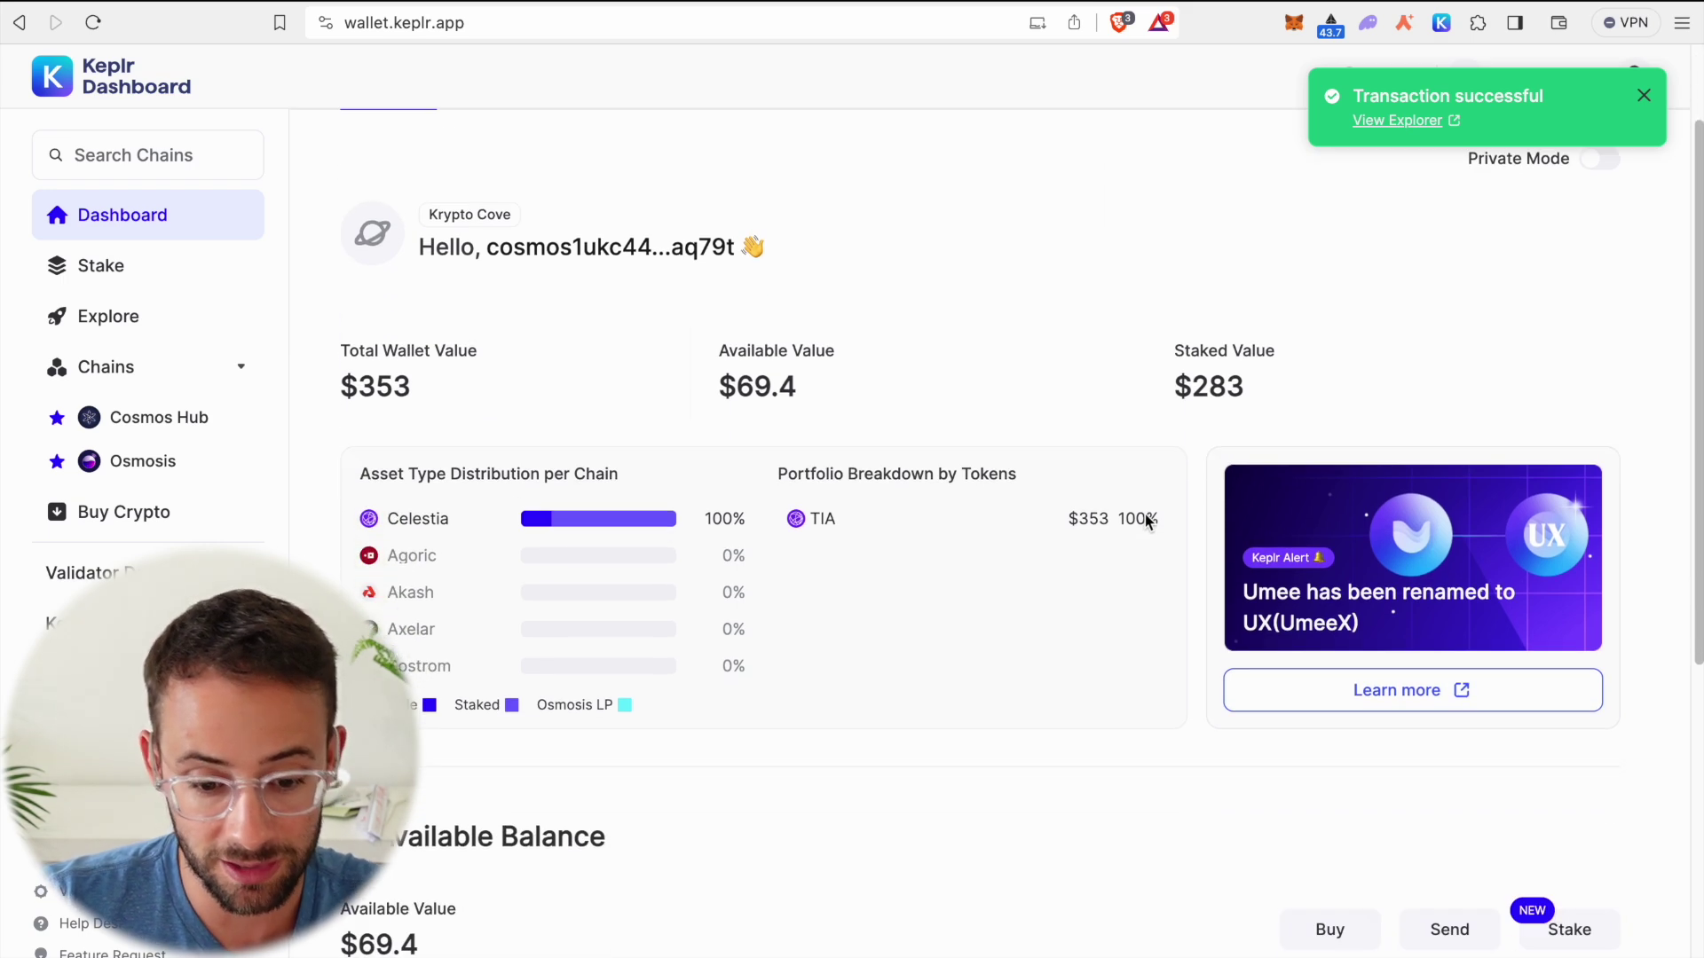
{"action": "scroll", "coordinate": [1144, 514], "scroll_direction": "up", "scroll_amount": 1}
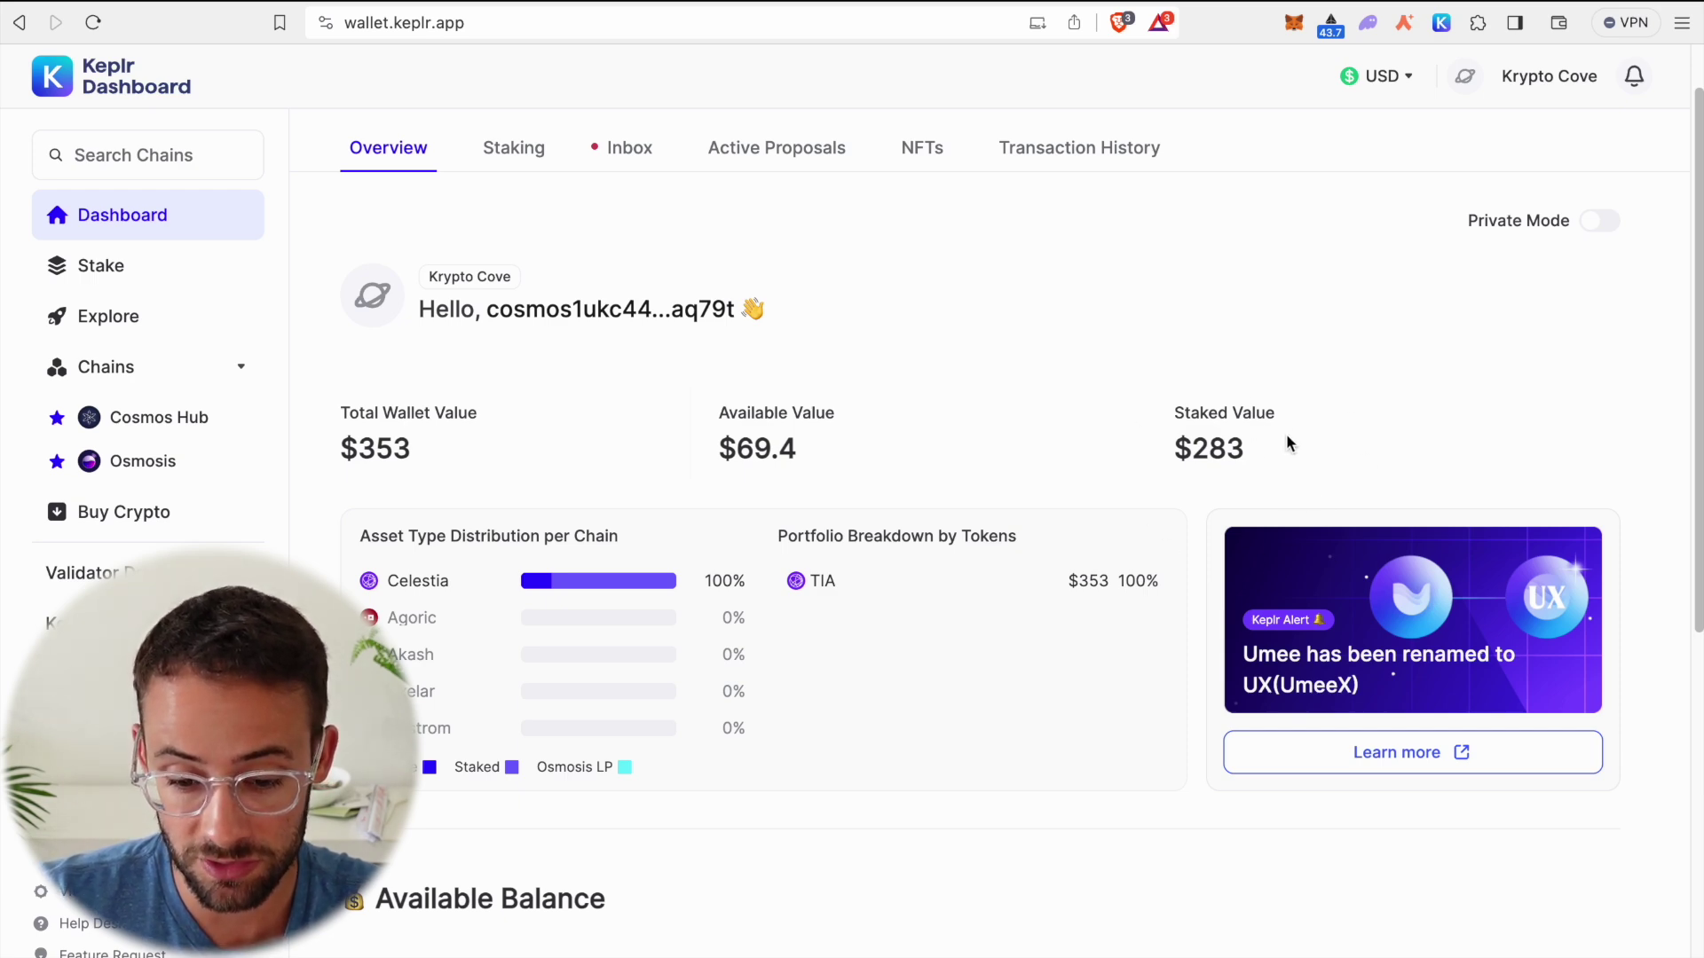
{"action": "scroll", "coordinate": [1212, 561], "scroll_direction": "down", "scroll_amount": 5}
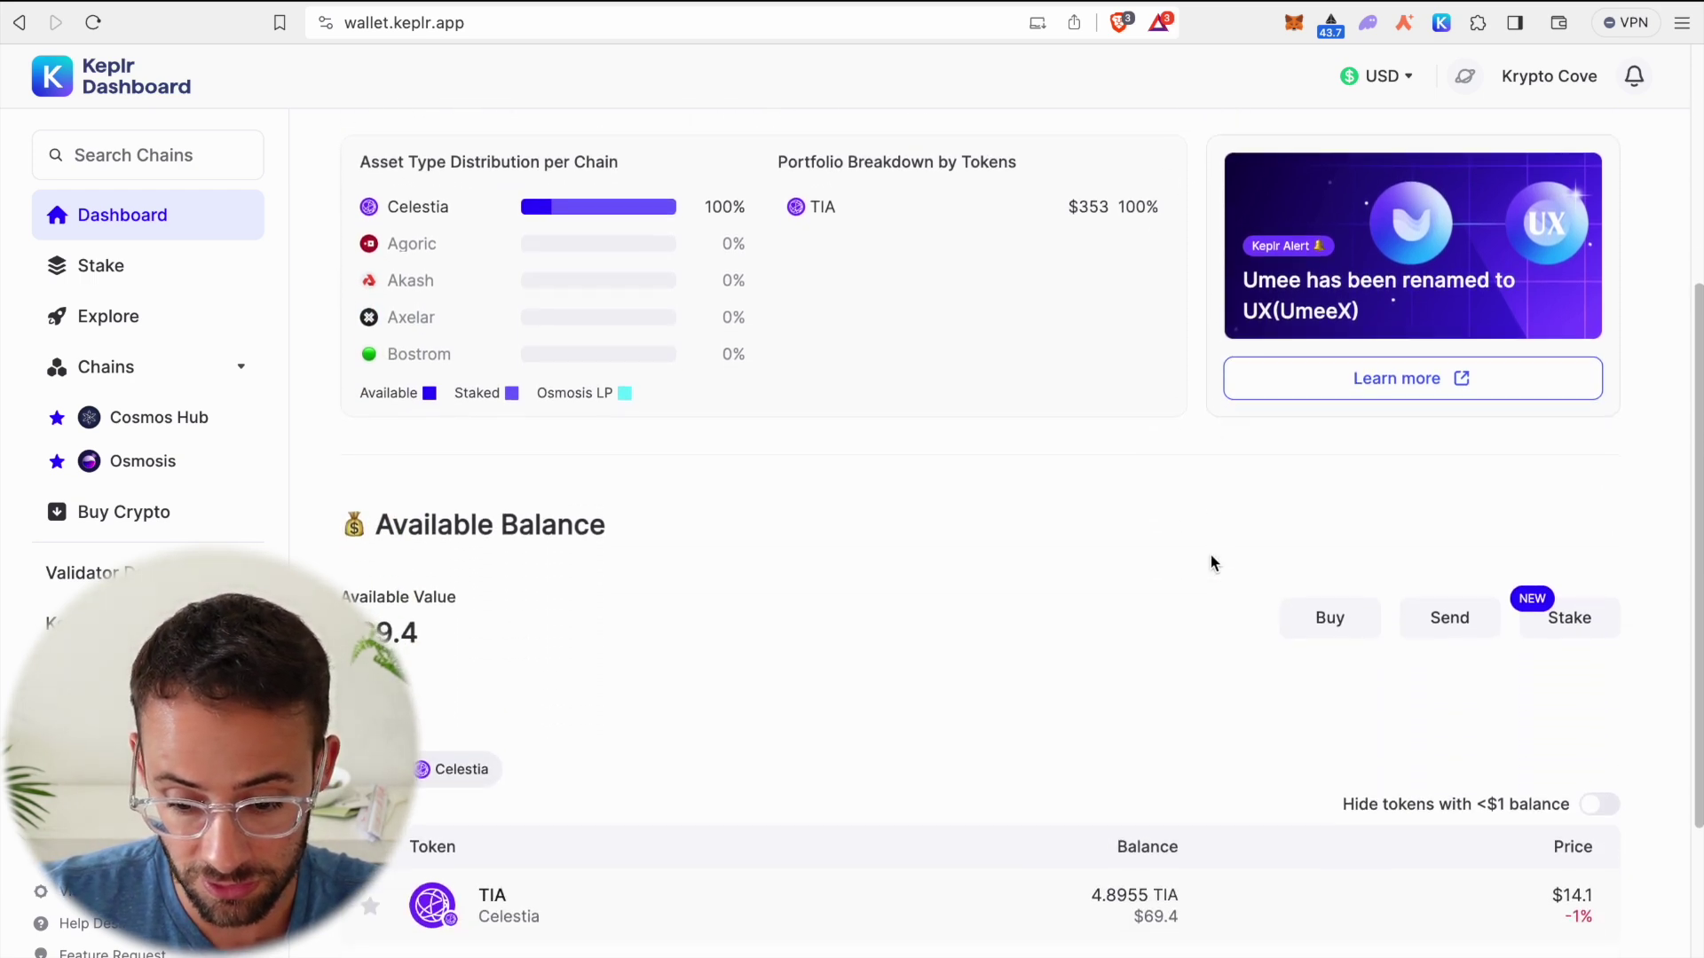
{"action": "scroll", "coordinate": [1213, 562], "scroll_direction": "down", "scroll_amount": 6}
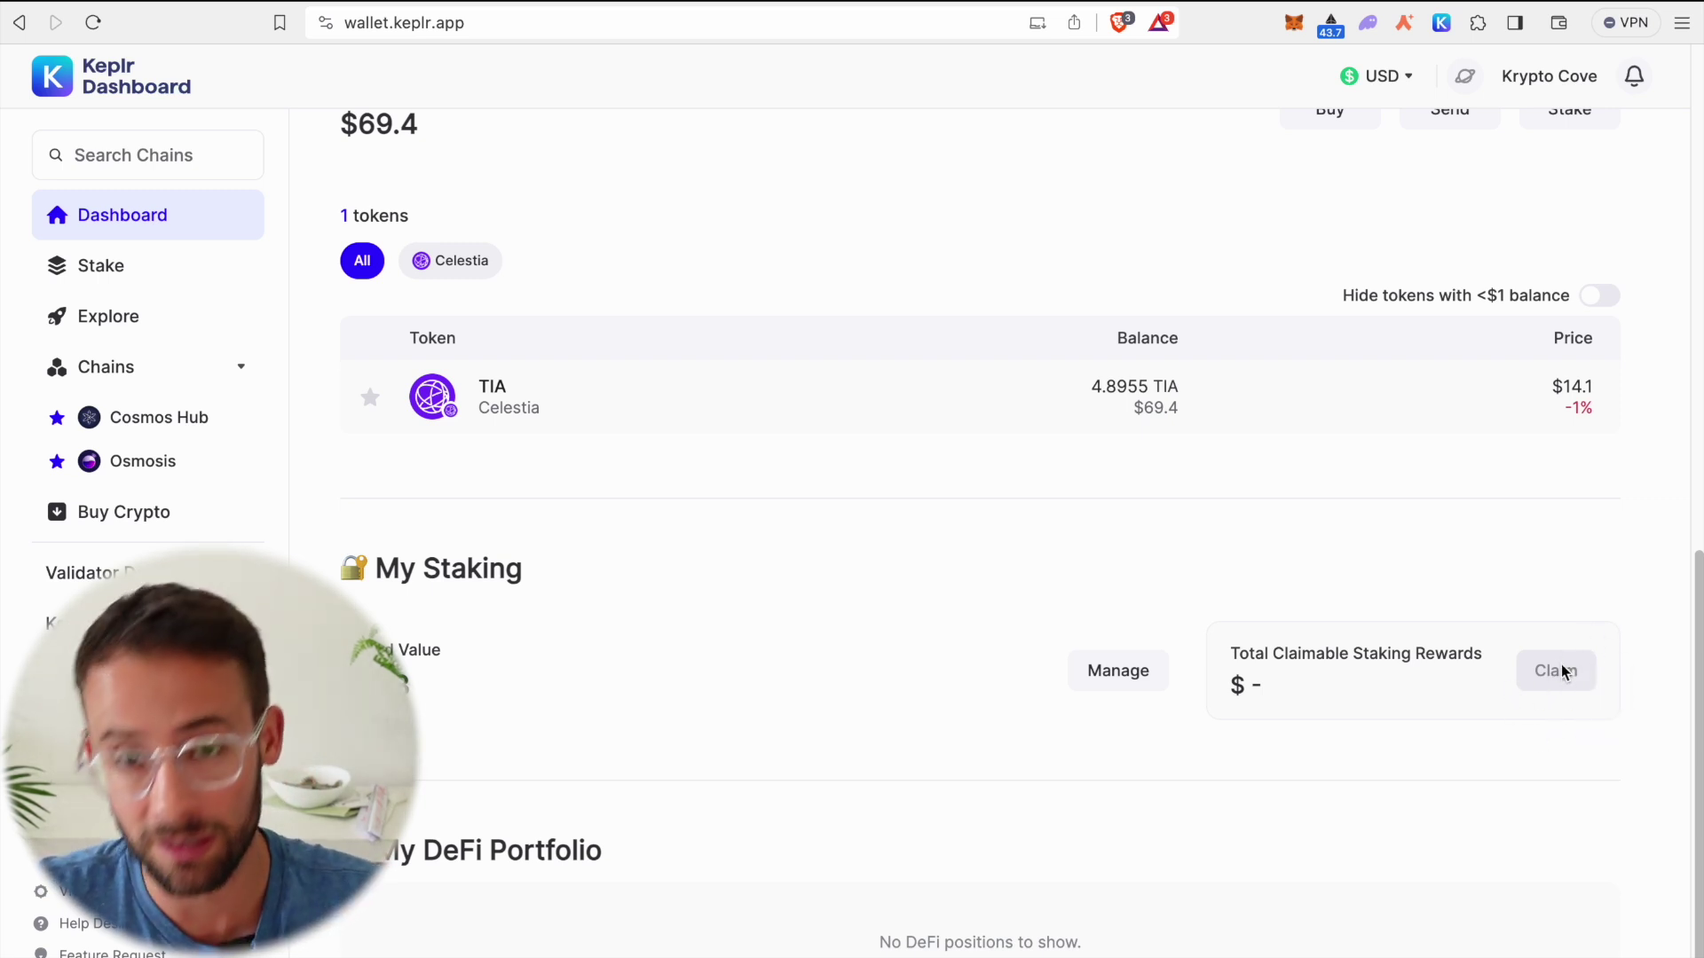
{"action": "scroll", "coordinate": [1562, 672], "scroll_direction": "up", "scroll_amount": 3}
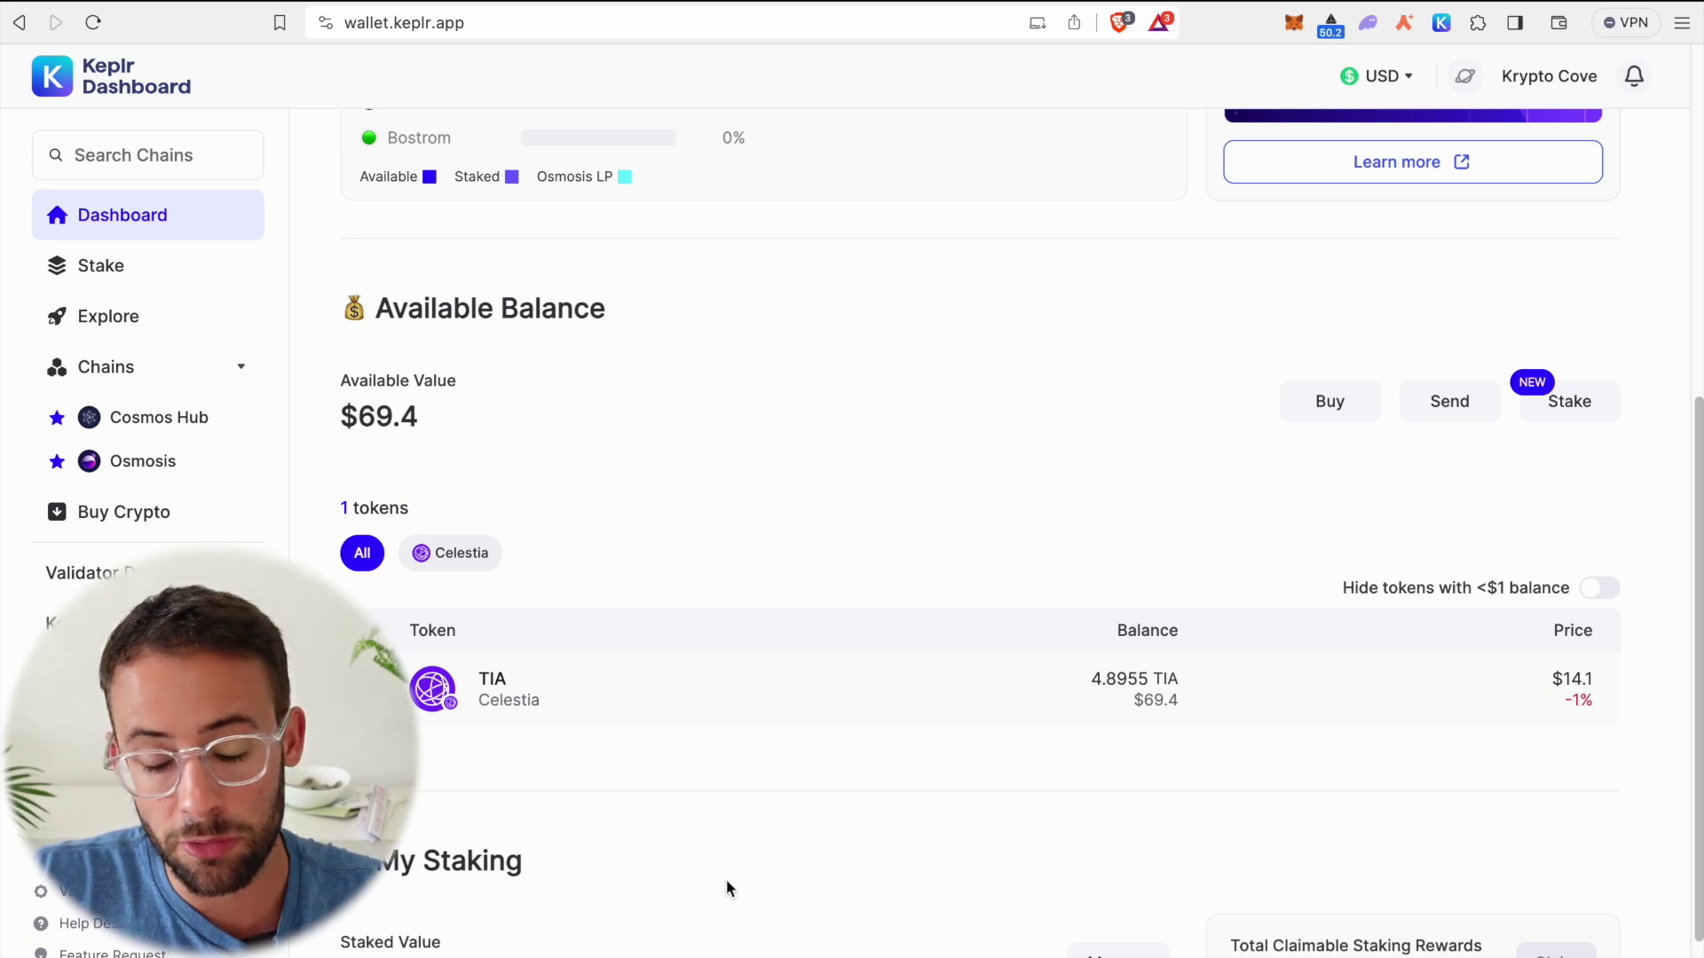
{"action": "scroll", "coordinate": [848, 435], "scroll_direction": "up", "scroll_amount": 7}
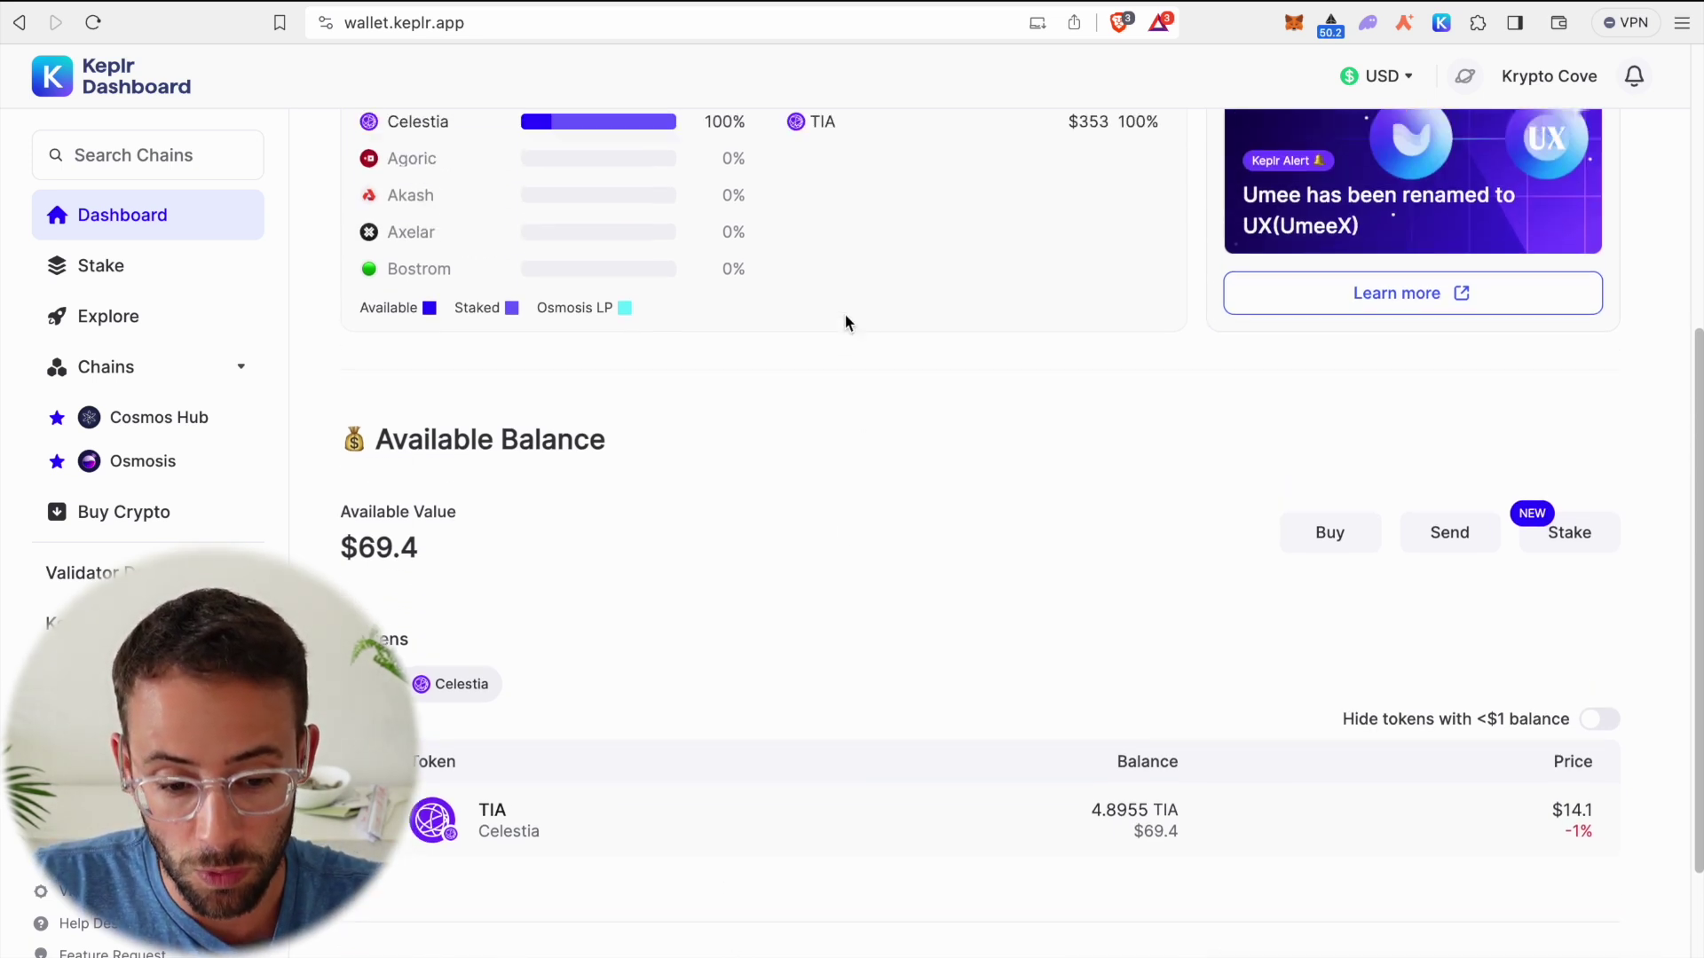
Open My Contacts in the Keplr extension and show the contacts for the Celestia chain.
{"action": "left_click", "coordinate": [1441, 22]}
{"action": "left_click", "coordinate": [1076, 74]}
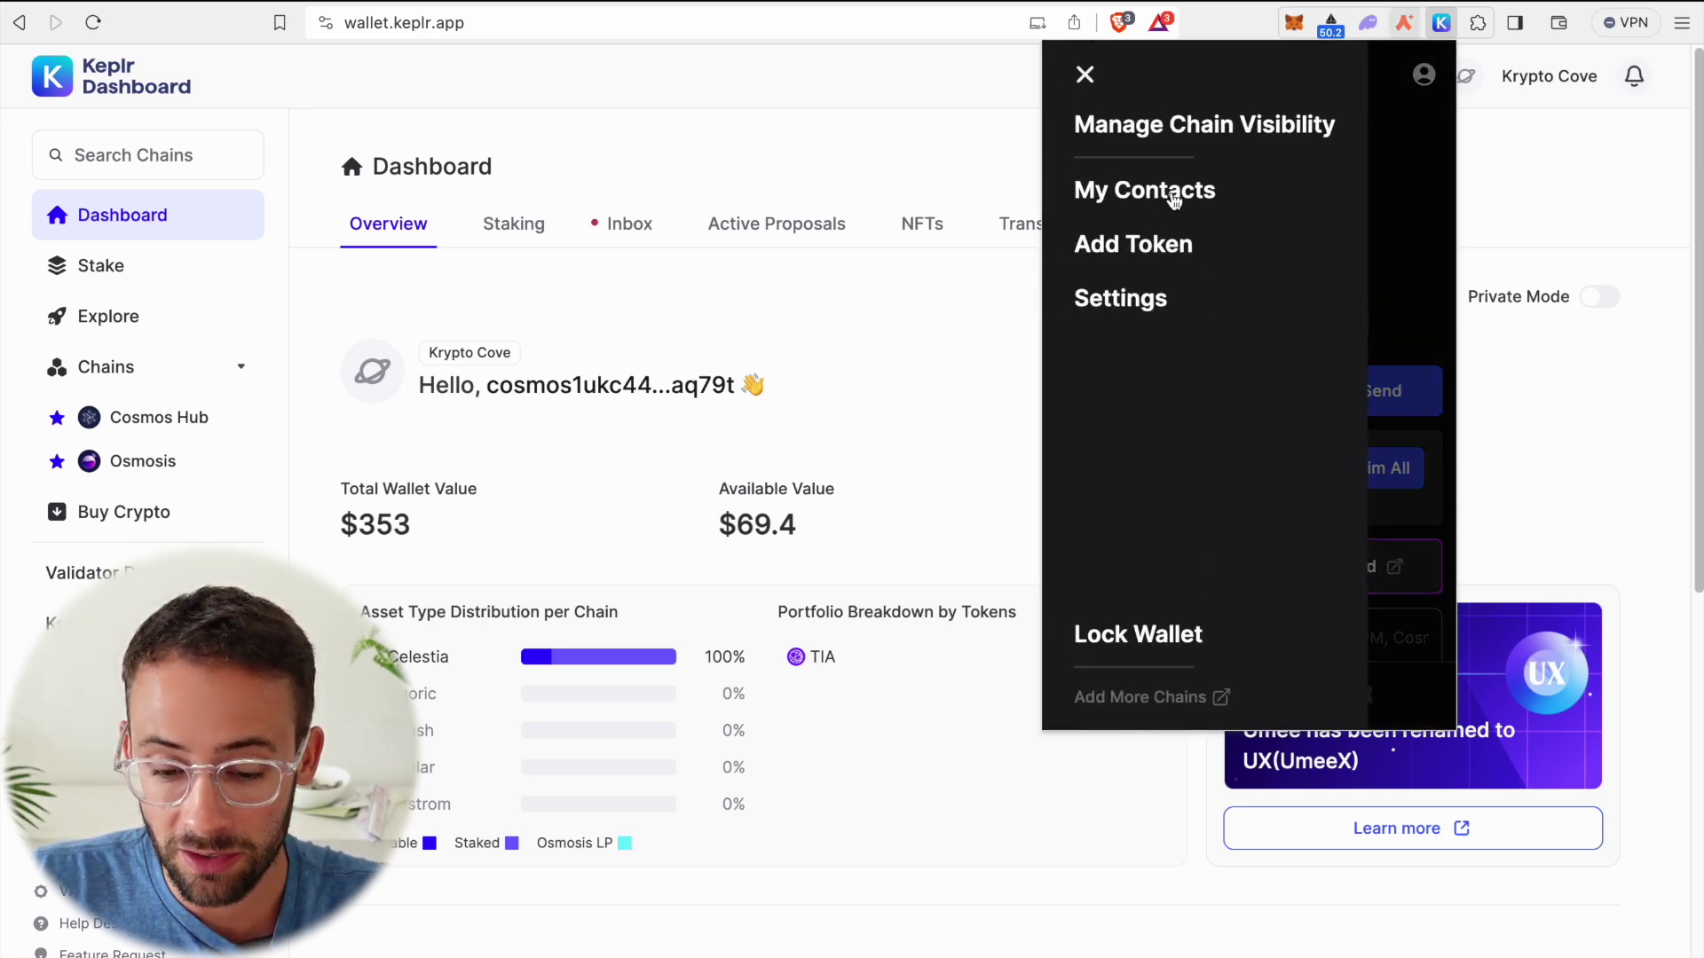
{"action": "left_click", "coordinate": [1172, 195]}
{"action": "left_click", "coordinate": [1265, 145]}
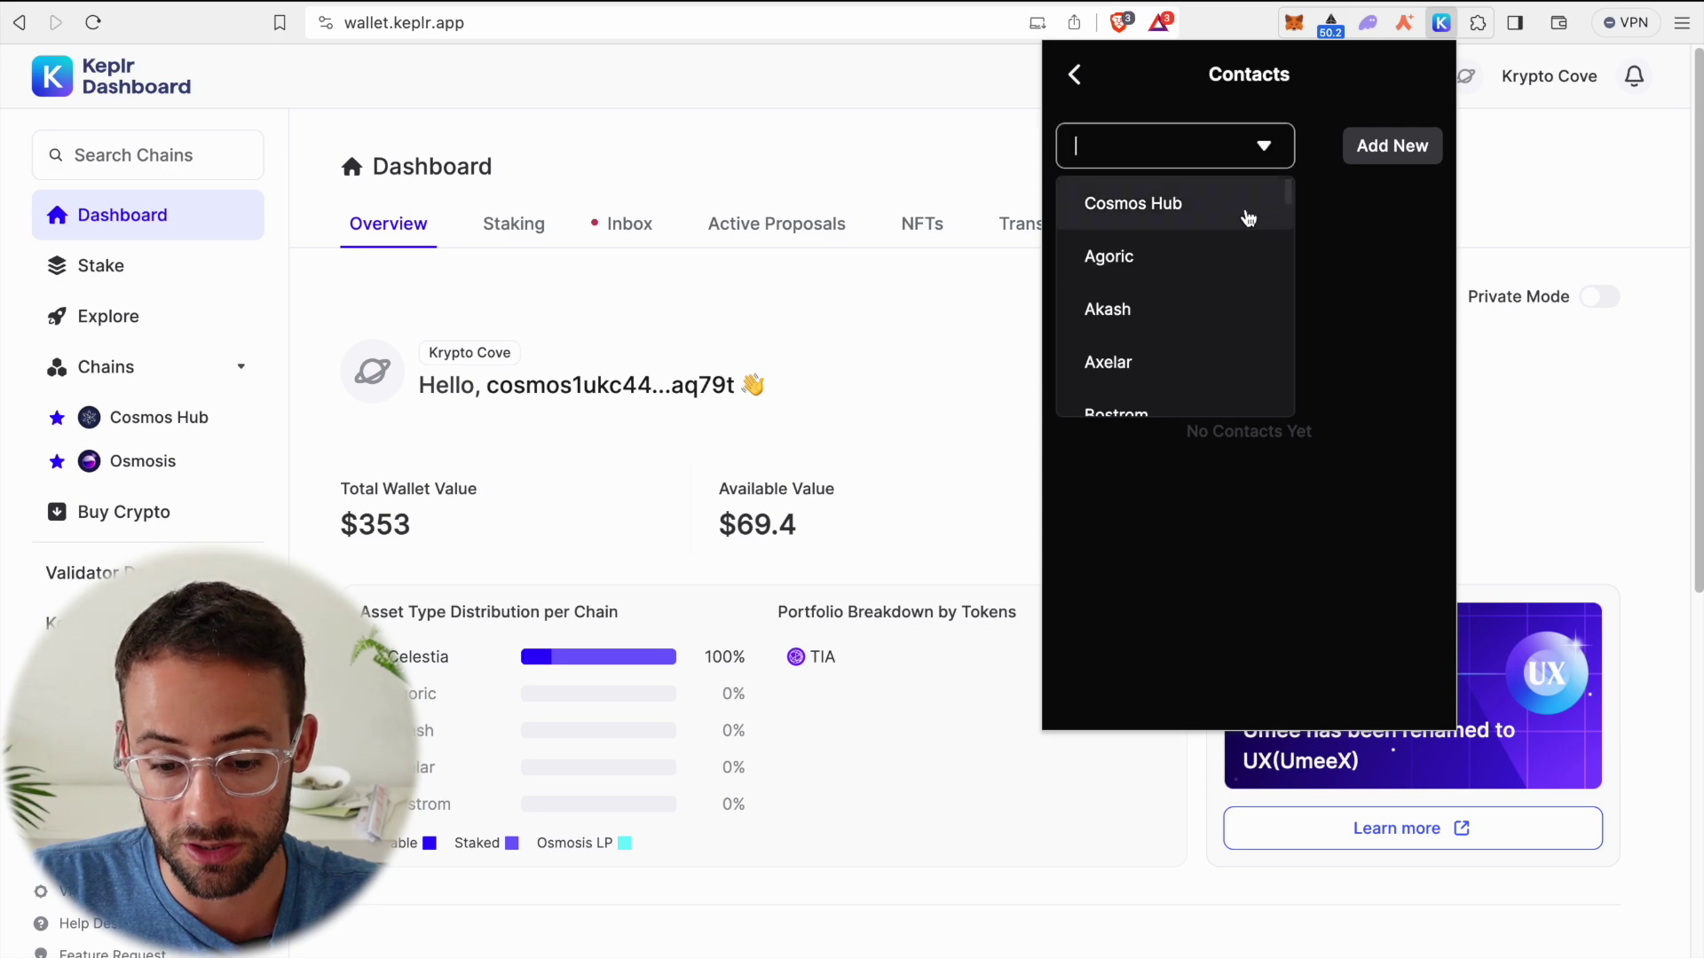
{"action": "scroll", "coordinate": [1206, 278], "scroll_direction": "down", "scroll_amount": 5}
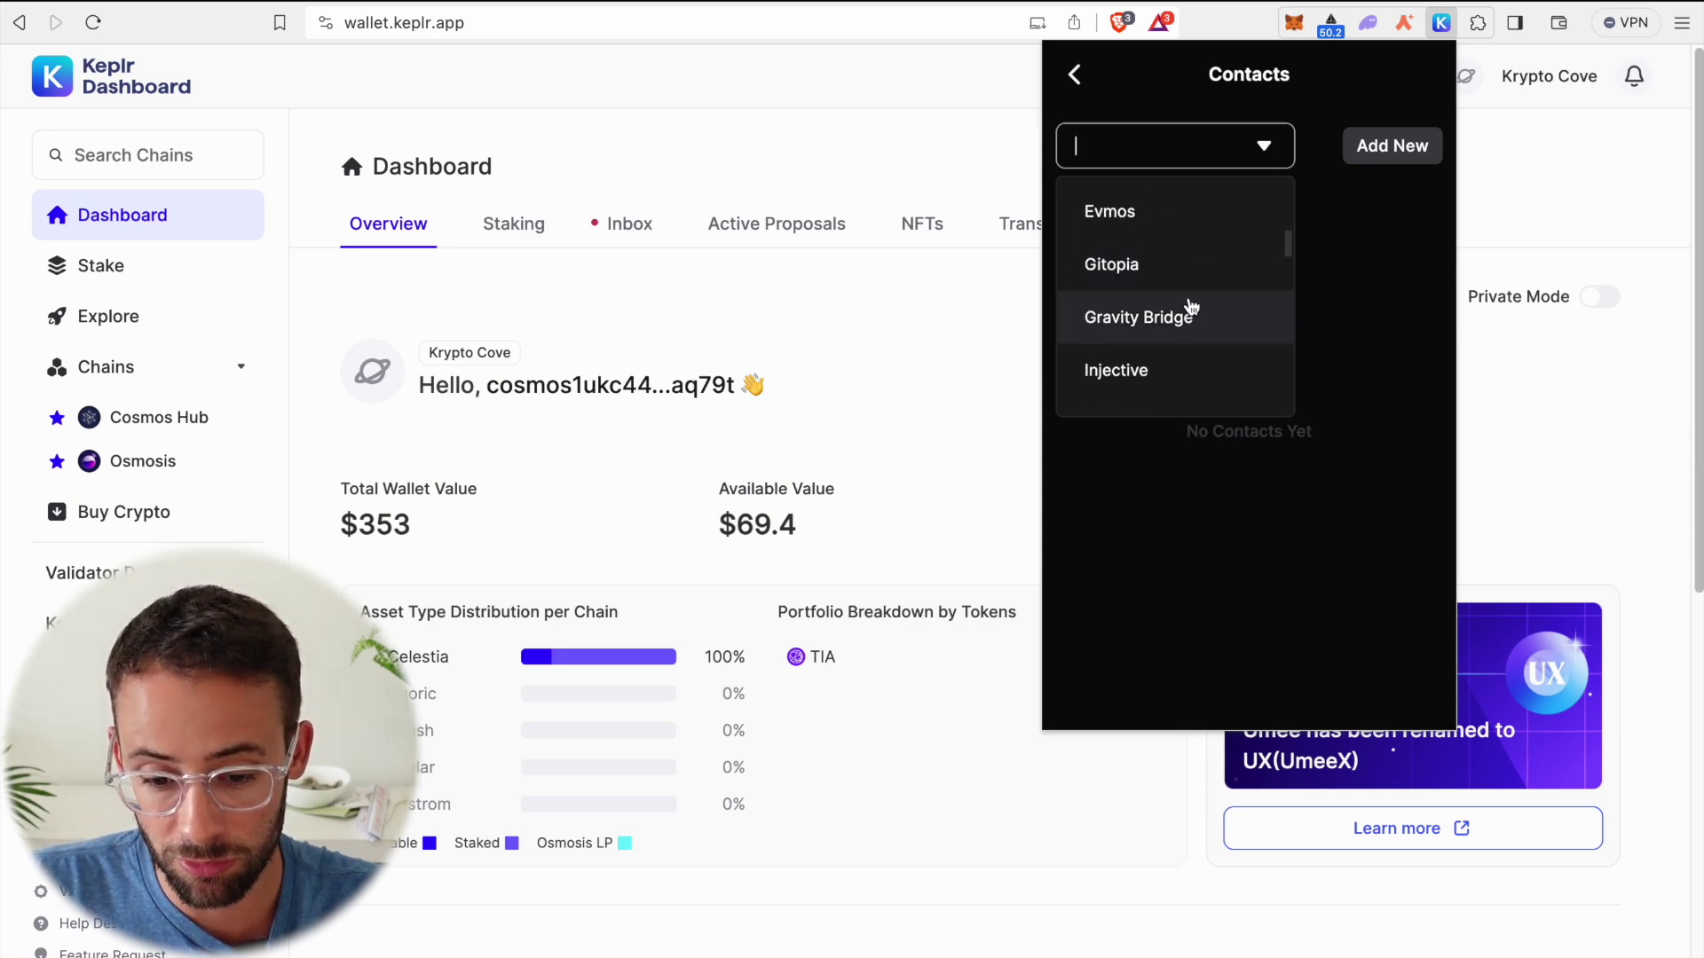
{"action": "scroll", "coordinate": [1187, 308], "scroll_direction": "up", "scroll_amount": 5}
{"action": "left_click", "coordinate": [1143, 292]}
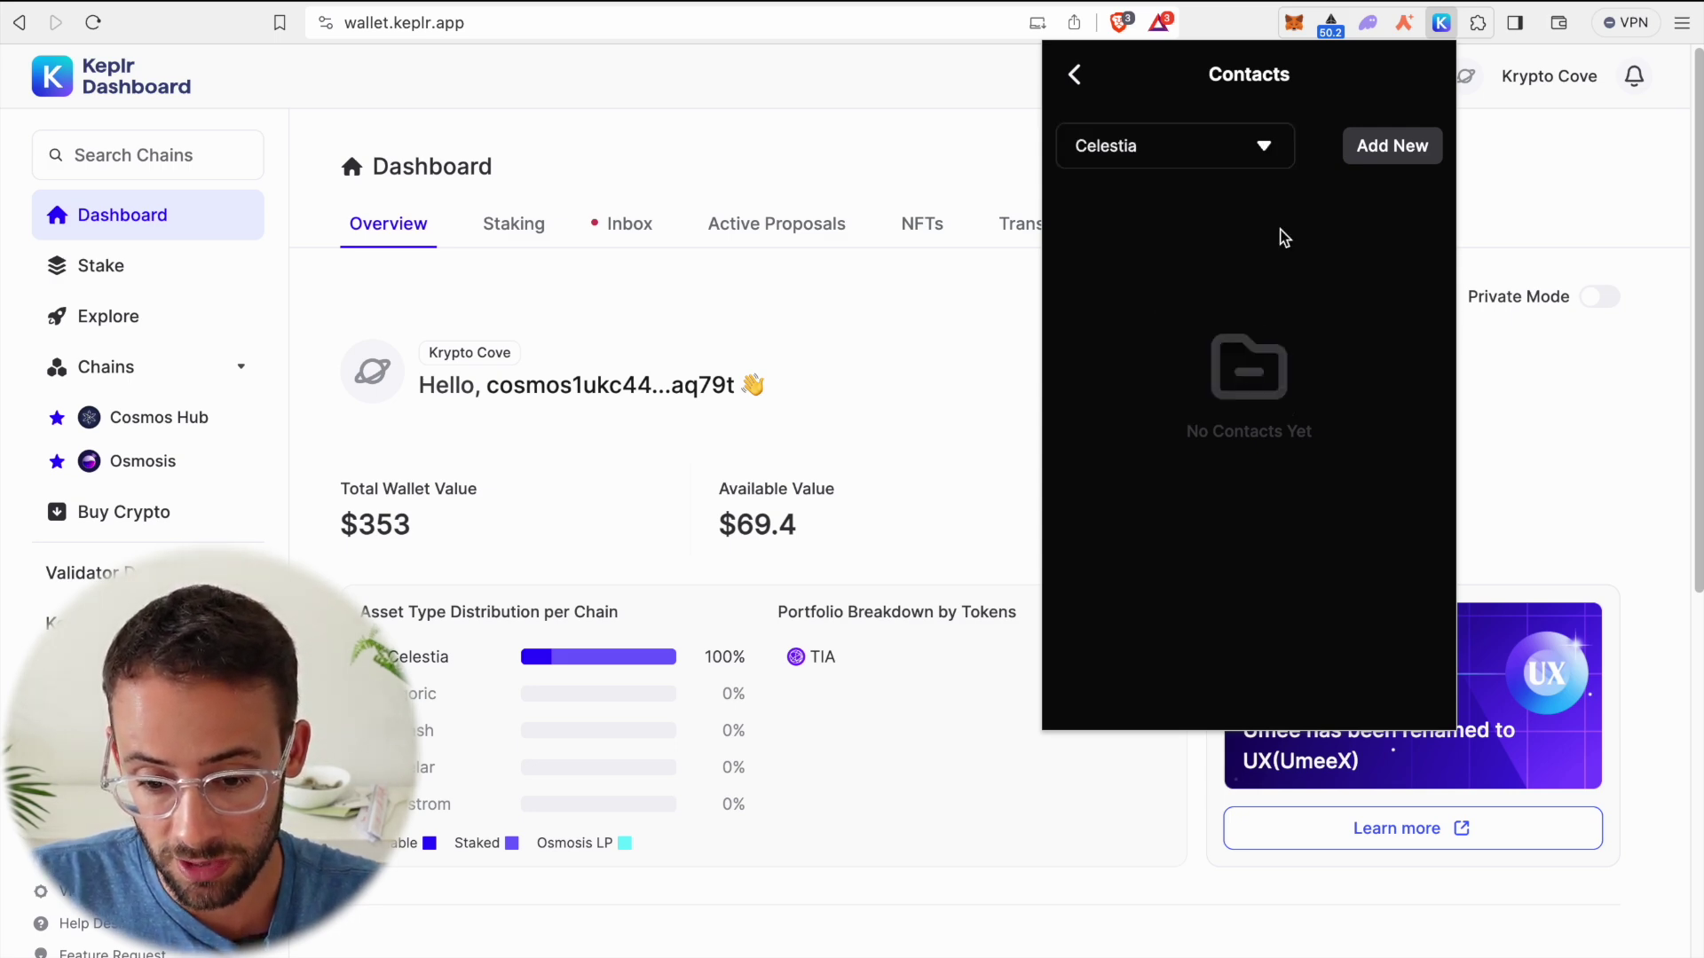
Open the Add New contact form, look at the memo field, and leave without saving.
{"action": "left_click", "coordinate": [1374, 146]}
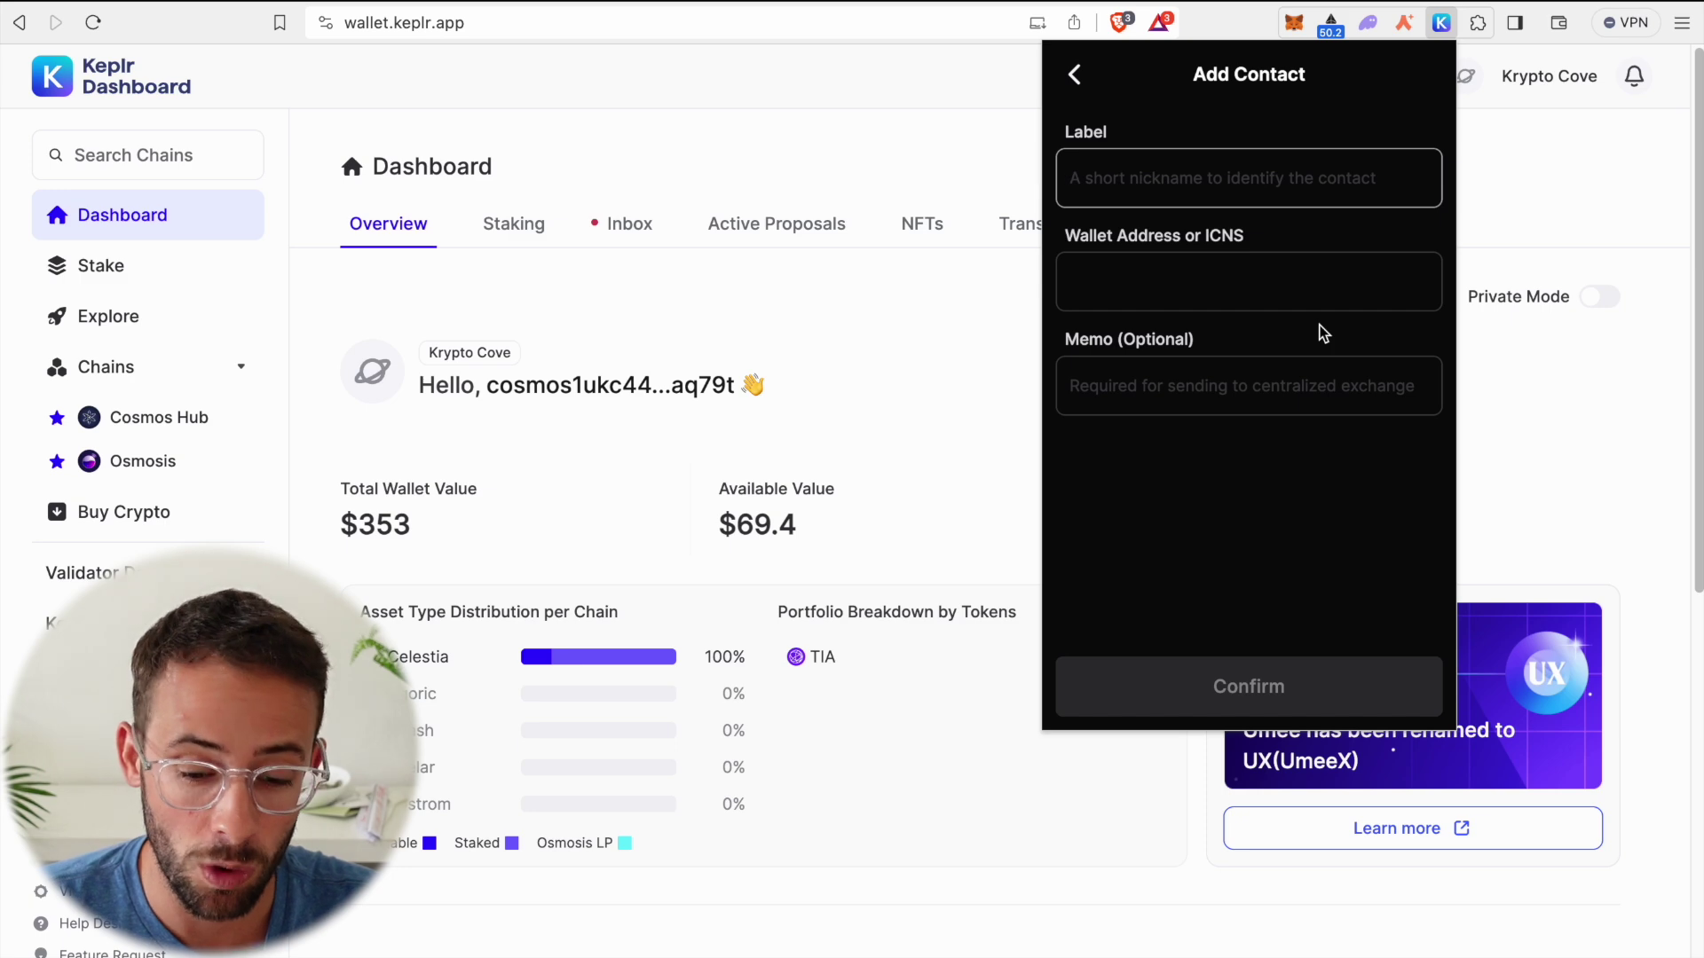
{"action": "left_click", "coordinate": [1244, 392]}
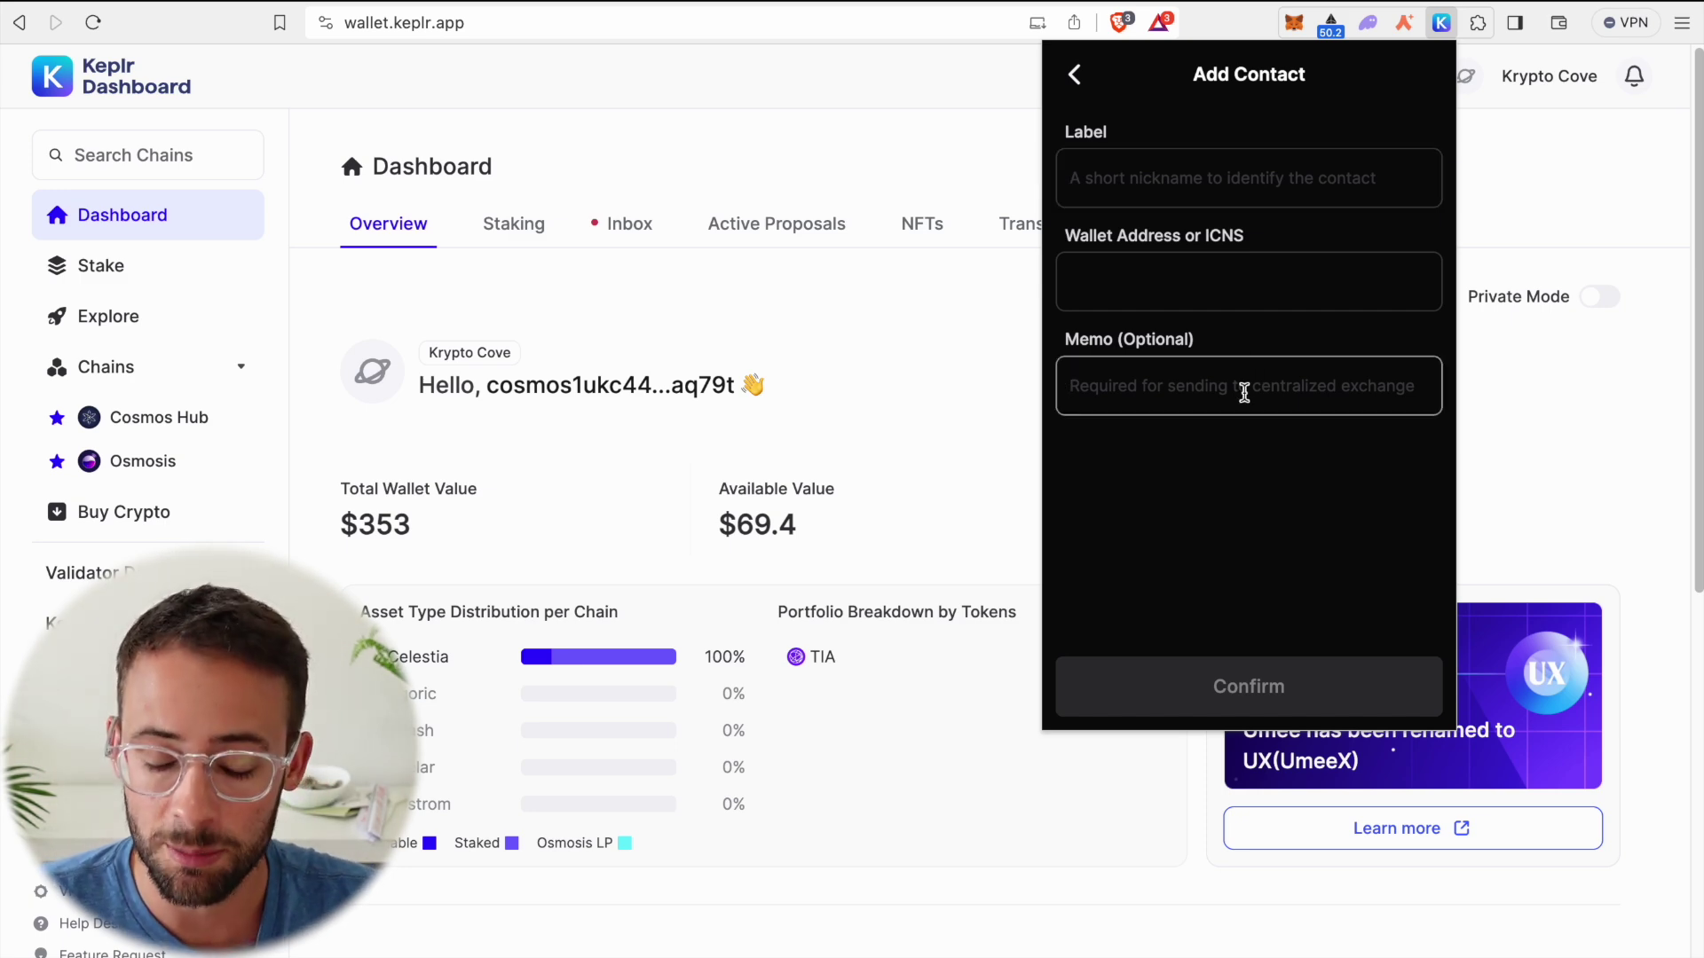
{"action": "left_click", "coordinate": [1075, 77]}
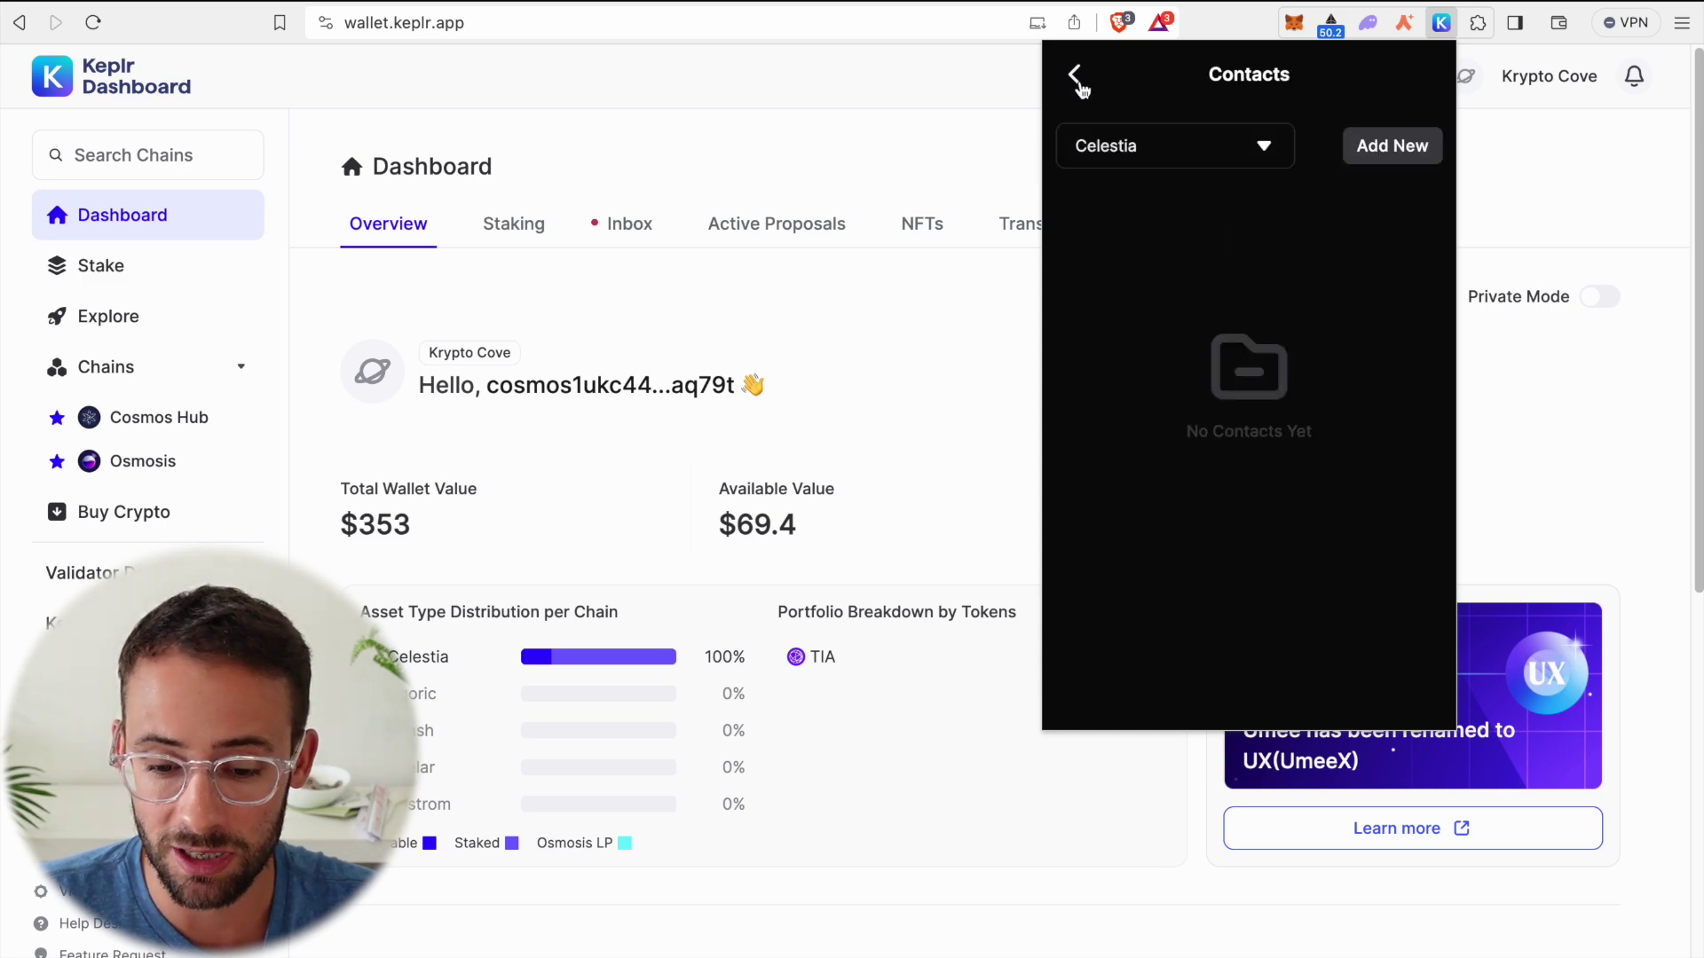
Go back to the Keplr home screen showing $69.6 available and under $0.01 in rewards.
{"action": "left_click", "coordinate": [1075, 74]}
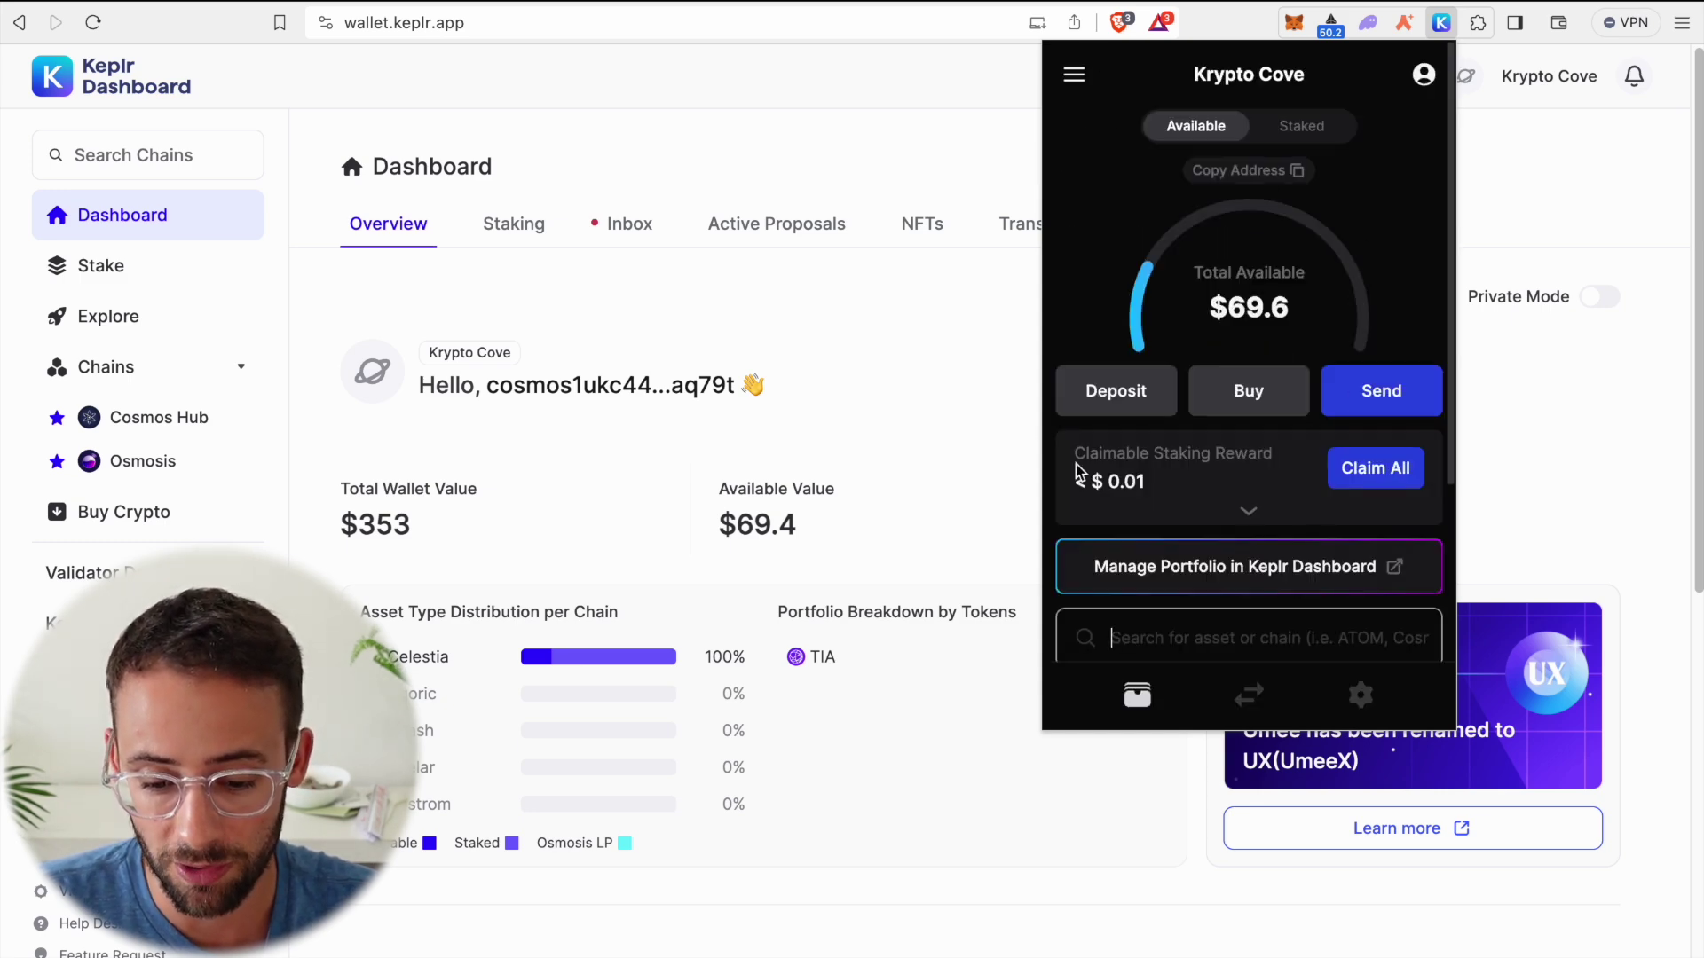